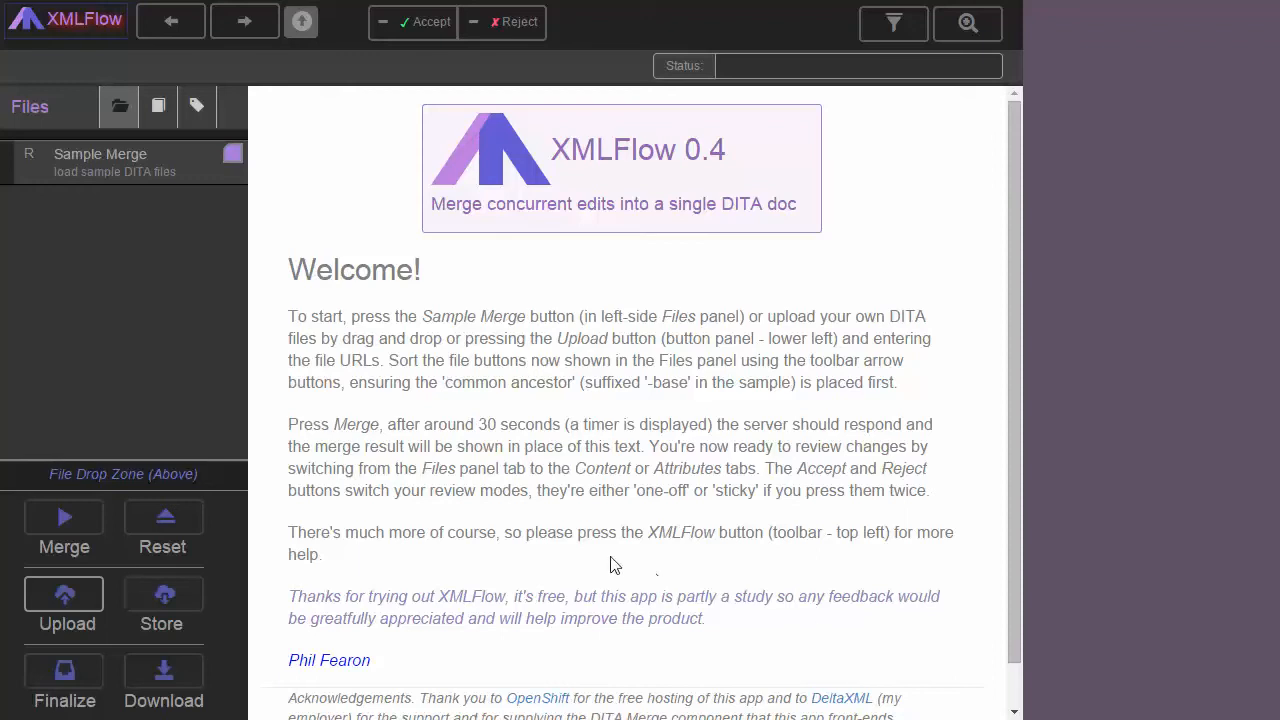
# Load the sample merge files, reset the file list, and replace them with the five four-edits-merge XML files from File Explorer.
pyautogui.click(81, 170)
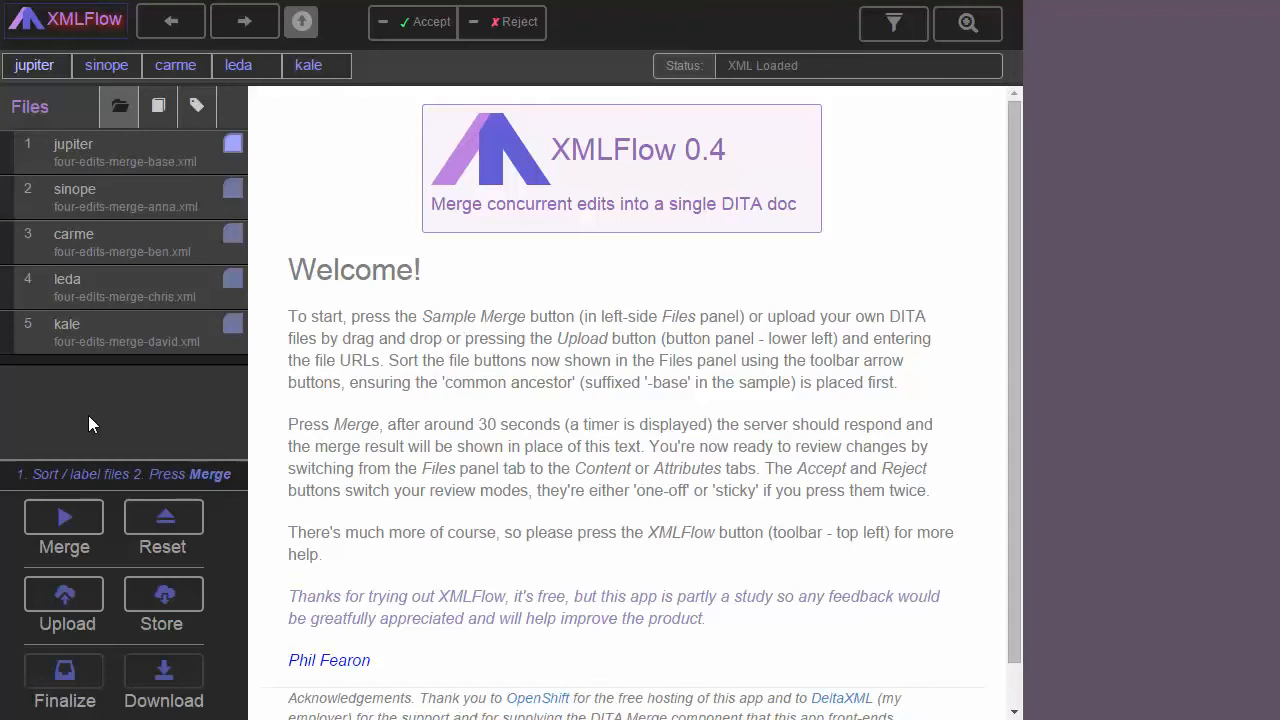
pyautogui.click(160, 527)
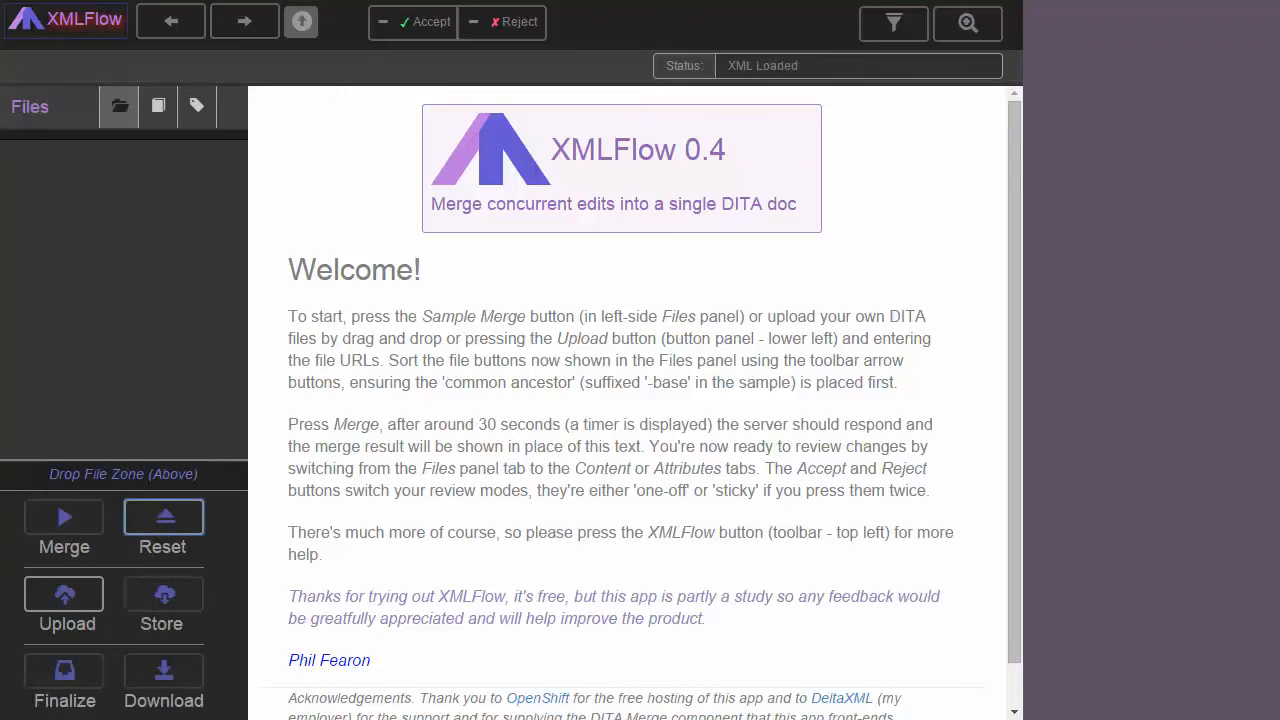
pyautogui.hotkey('alt', 'Tab')
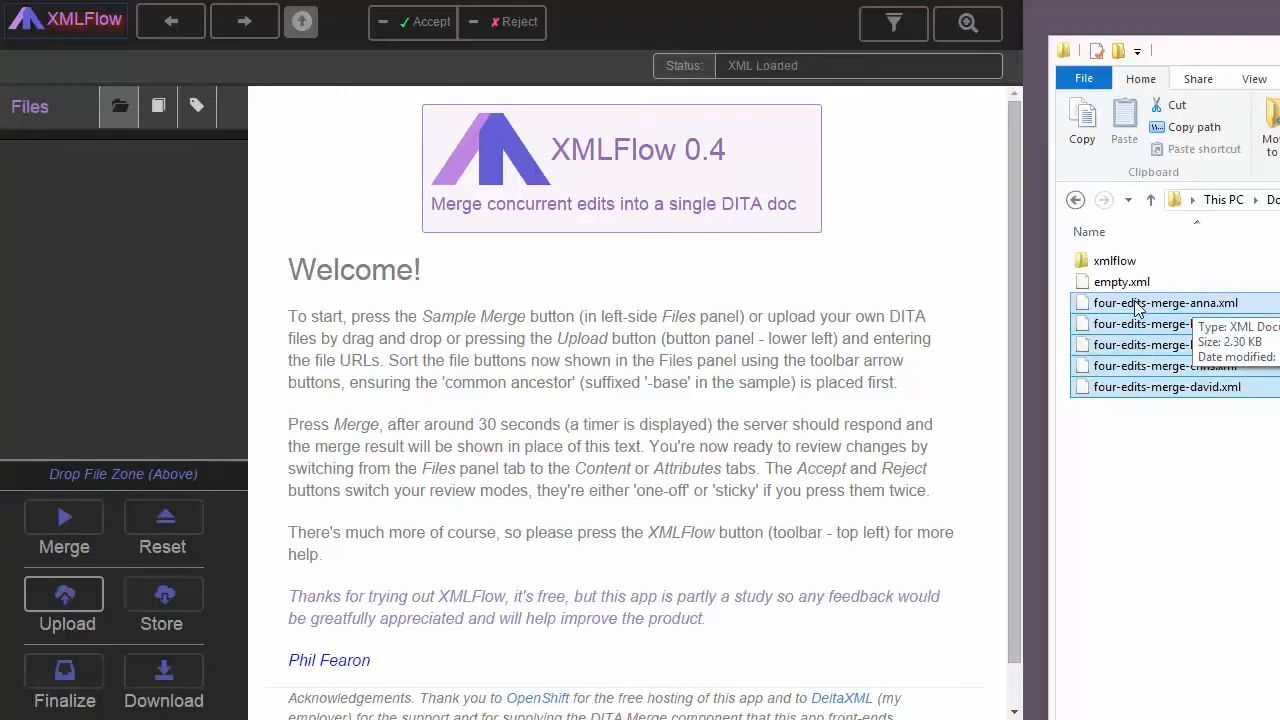
pyautogui.moveTo(1136, 307); pyautogui.dragTo(117, 365)
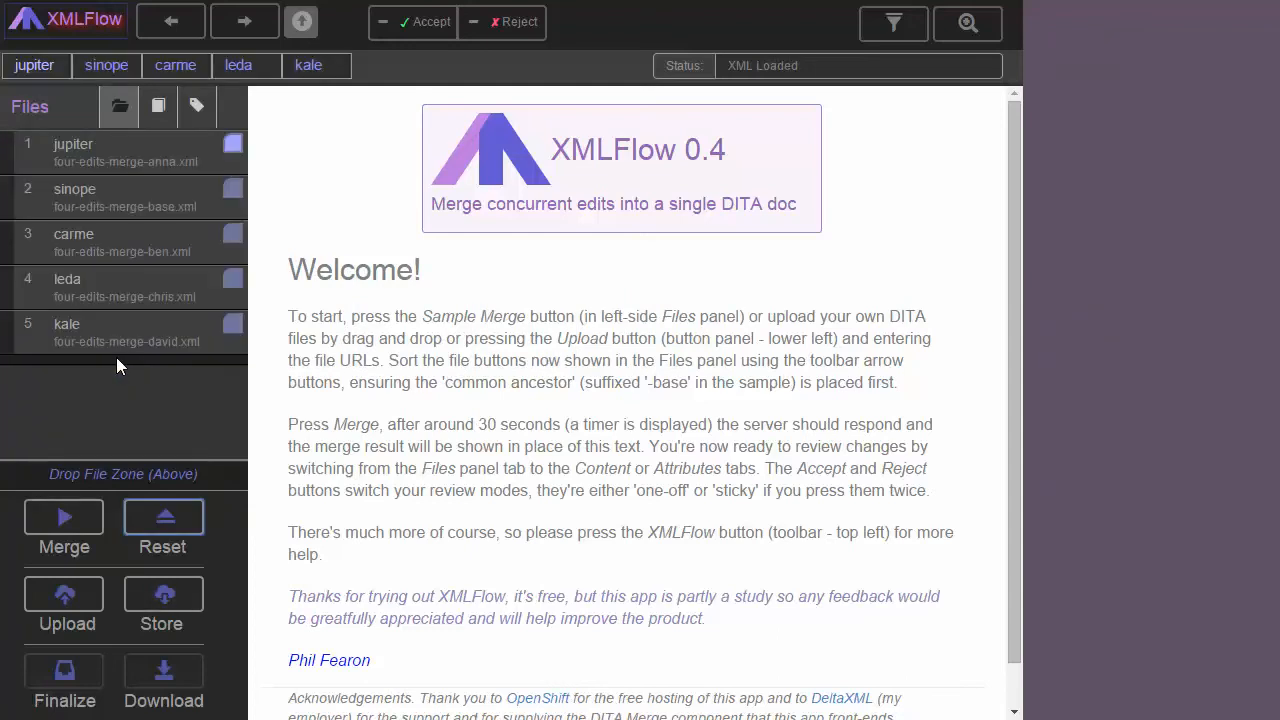
# Move four-edits-merge-base.xml to first place in the file order and label it base.
pyautogui.click(96, 203)
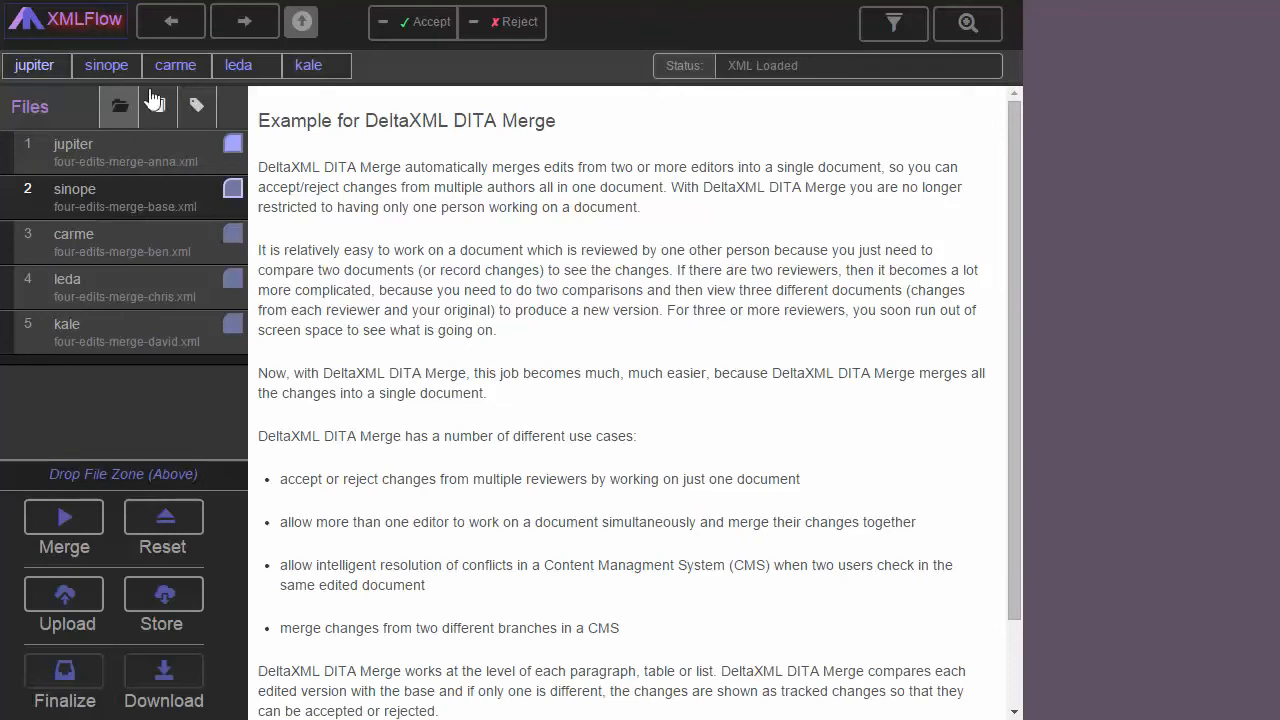
pyautogui.click(171, 34)
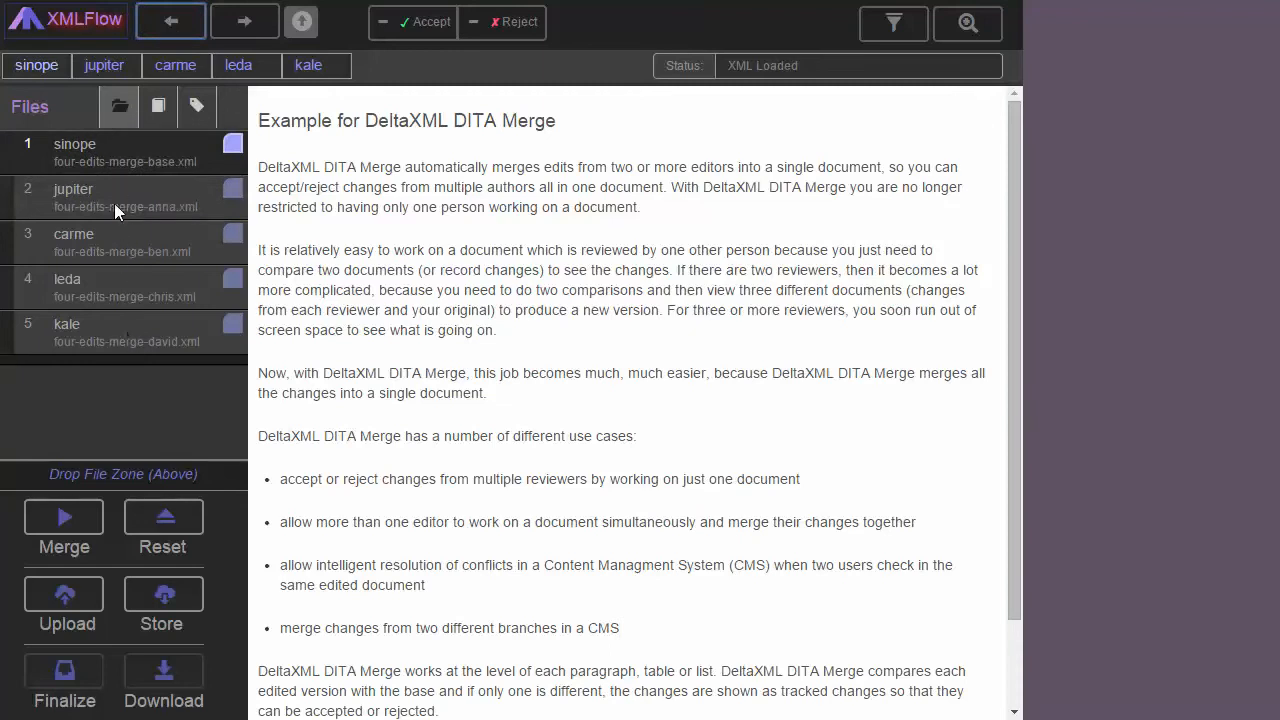
pyautogui.click(62, 63)
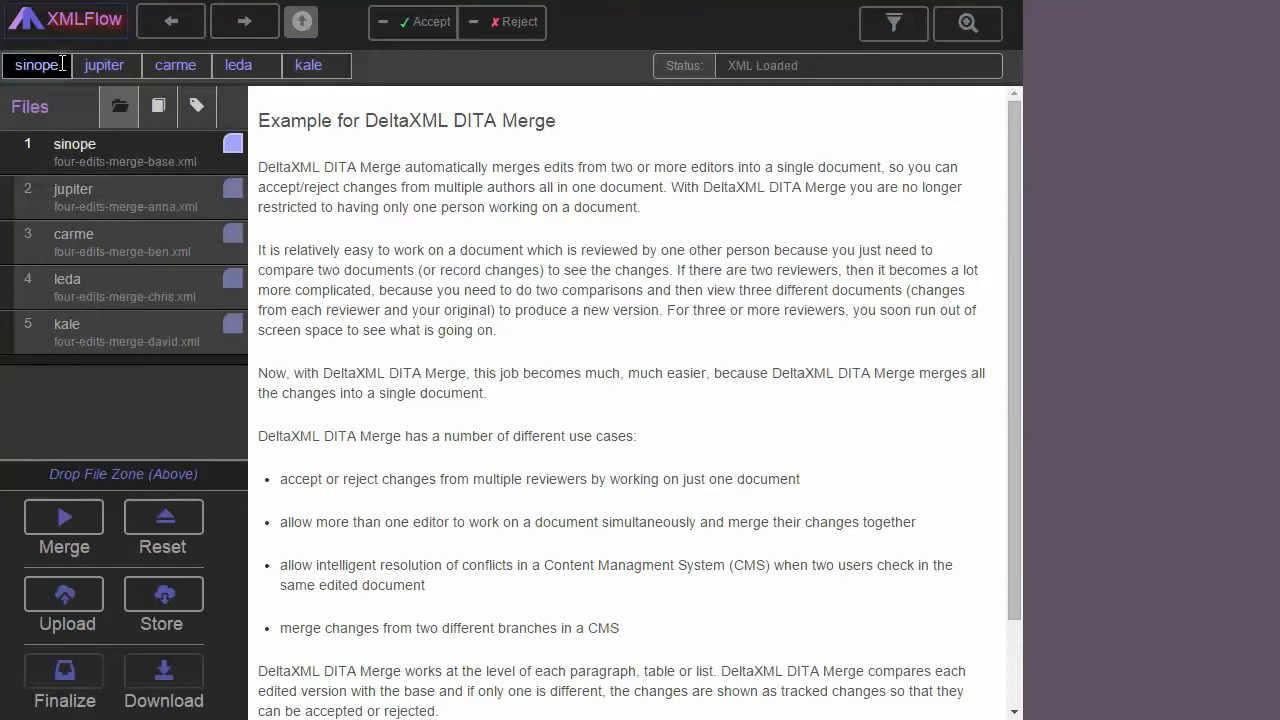
pyautogui.doubleClick(62, 63)
pyautogui.write('base')
pyautogui.press('Tab')
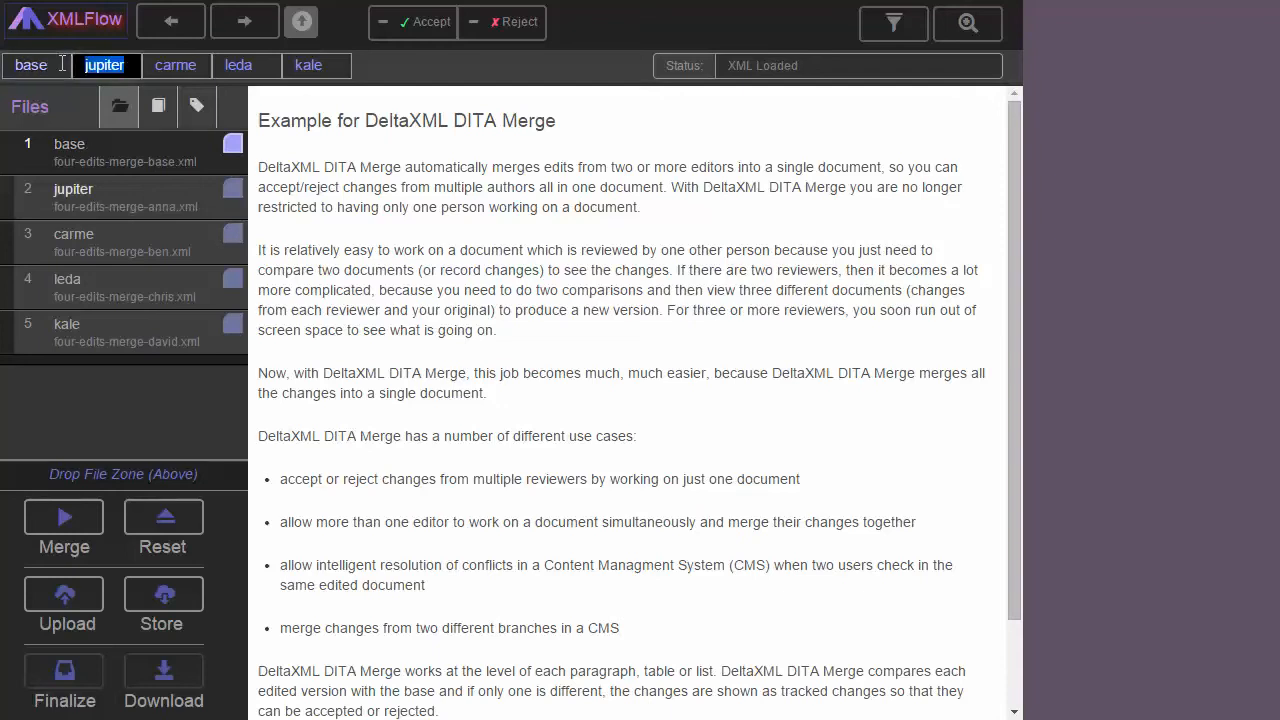
# Label each of the four edited files with the editor's first name that ends its file name.
pyautogui.write('anna')
pyautogui.press('Tab')
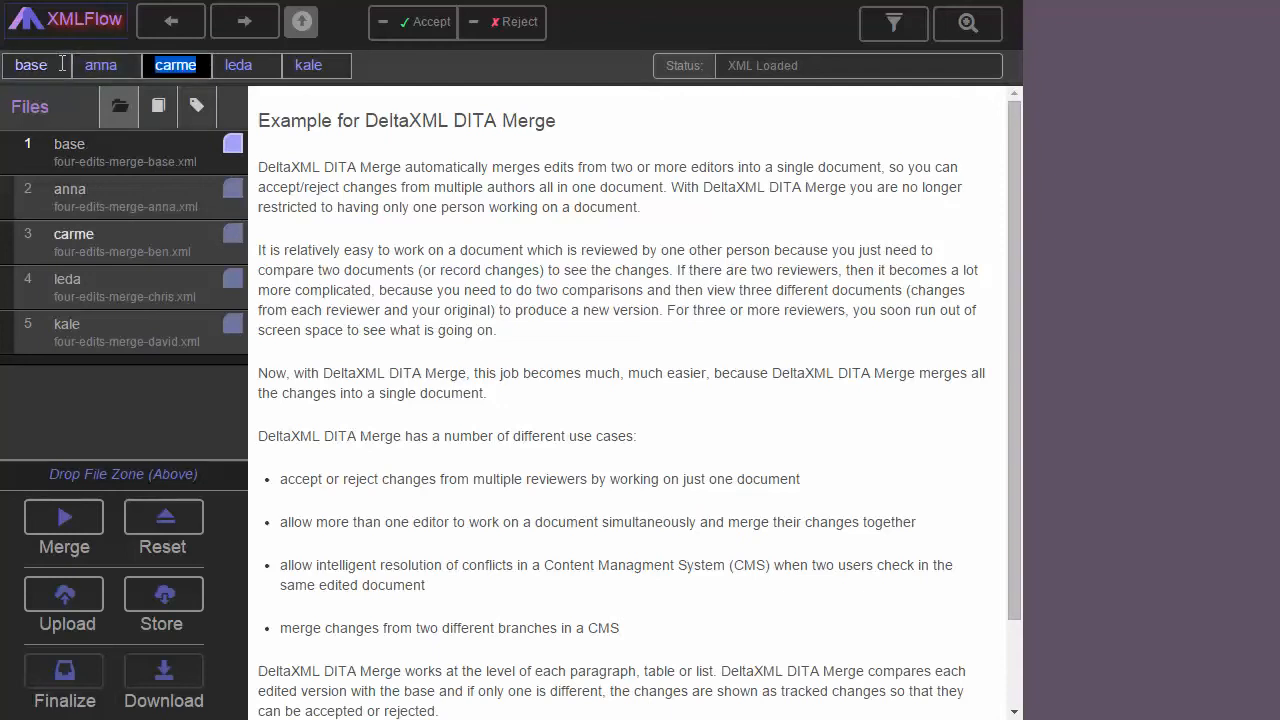
pyautogui.write('ben')
pyautogui.press('Tab')
pyautogui.write('chris')
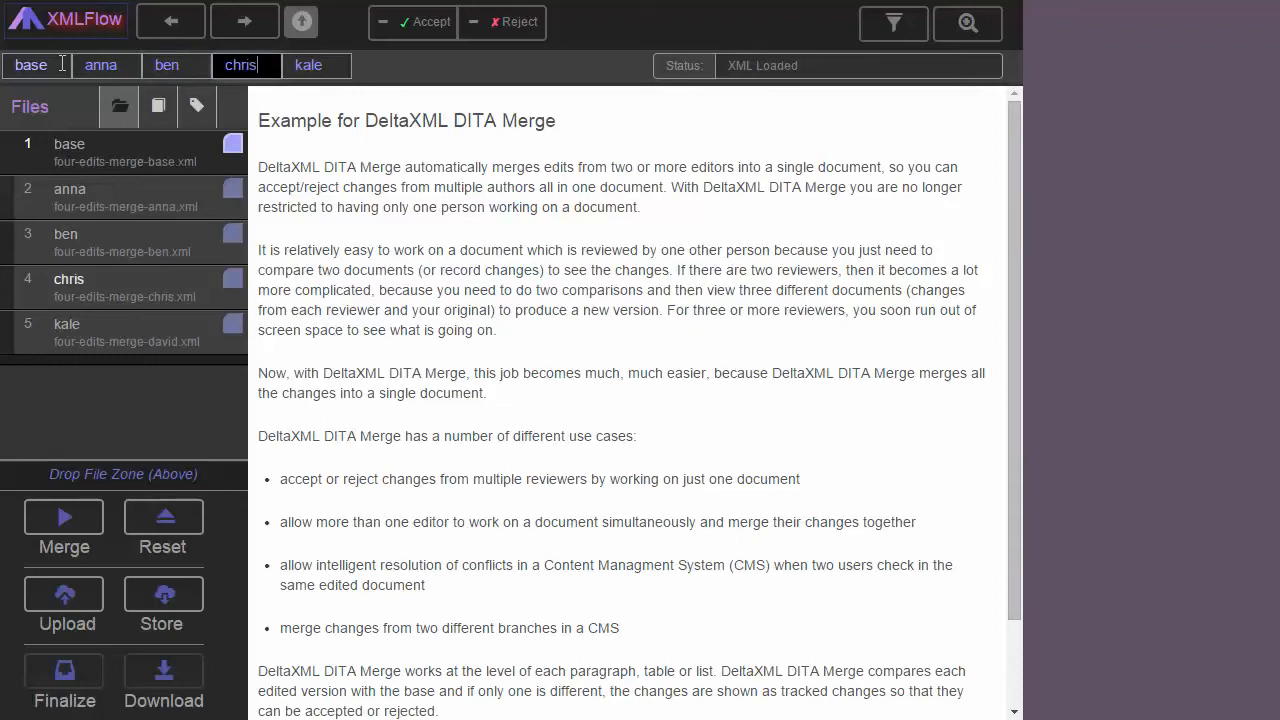
pyautogui.press('Tab')
pyautogui.write('david')
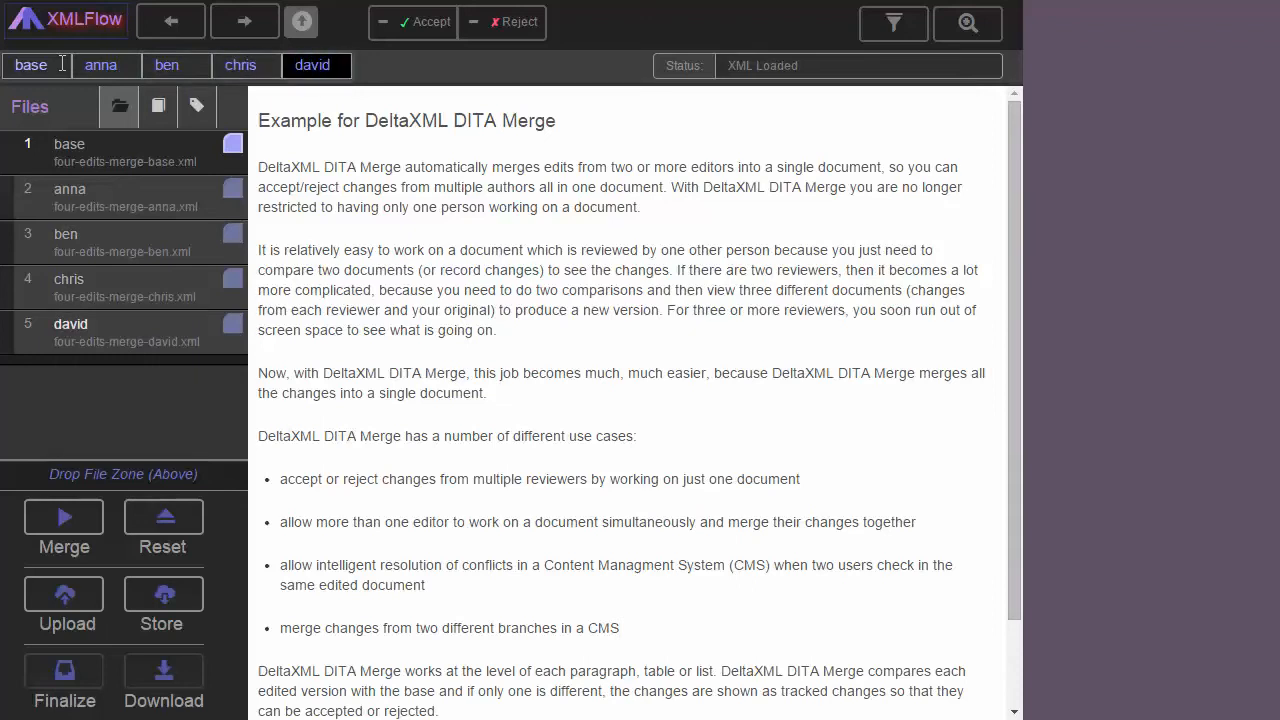
# Merge the five labelled files and preview the edited versions while the merge runs.
pyautogui.click(57, 528)
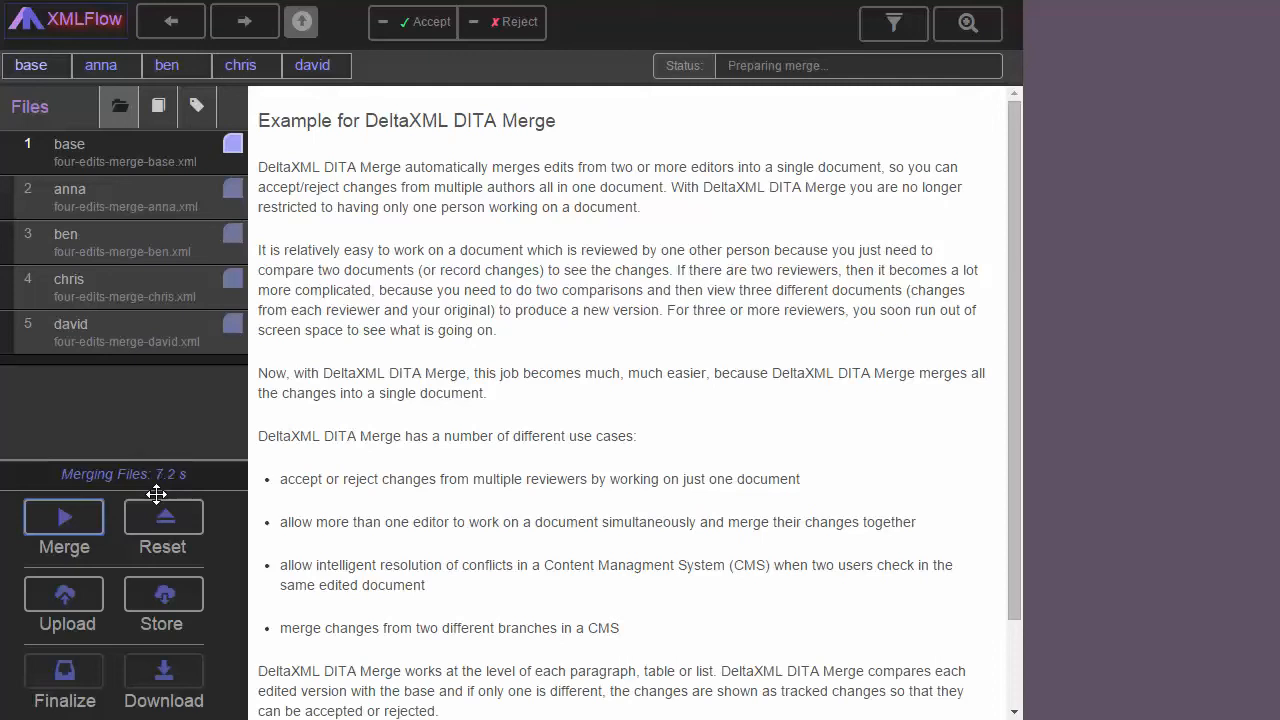
pyautogui.click(133, 229)
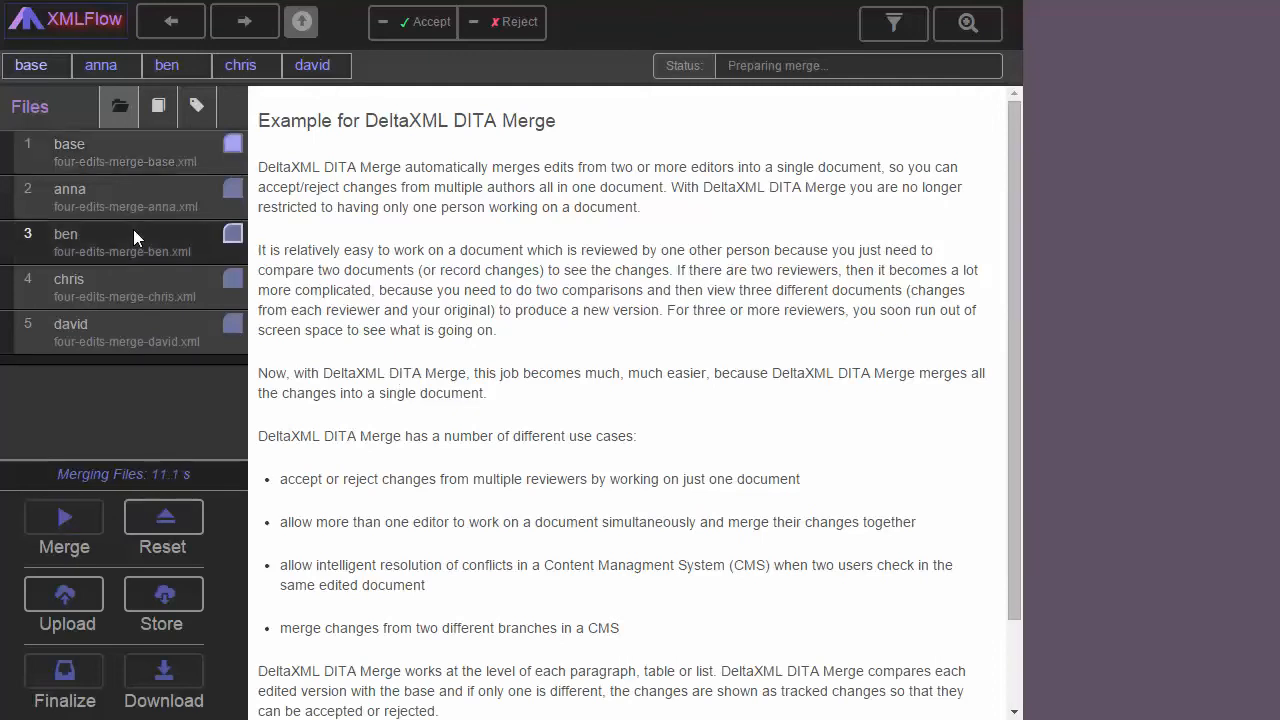
pyautogui.click(137, 202)
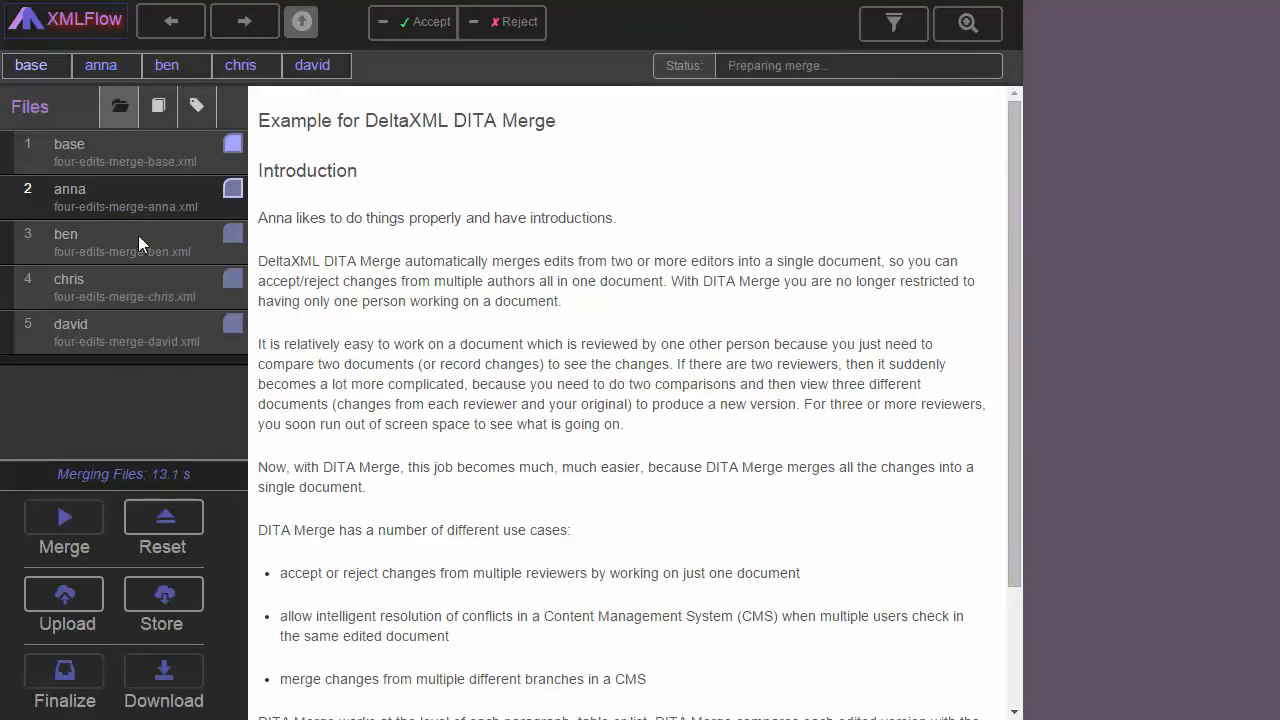
pyautogui.click(151, 284)
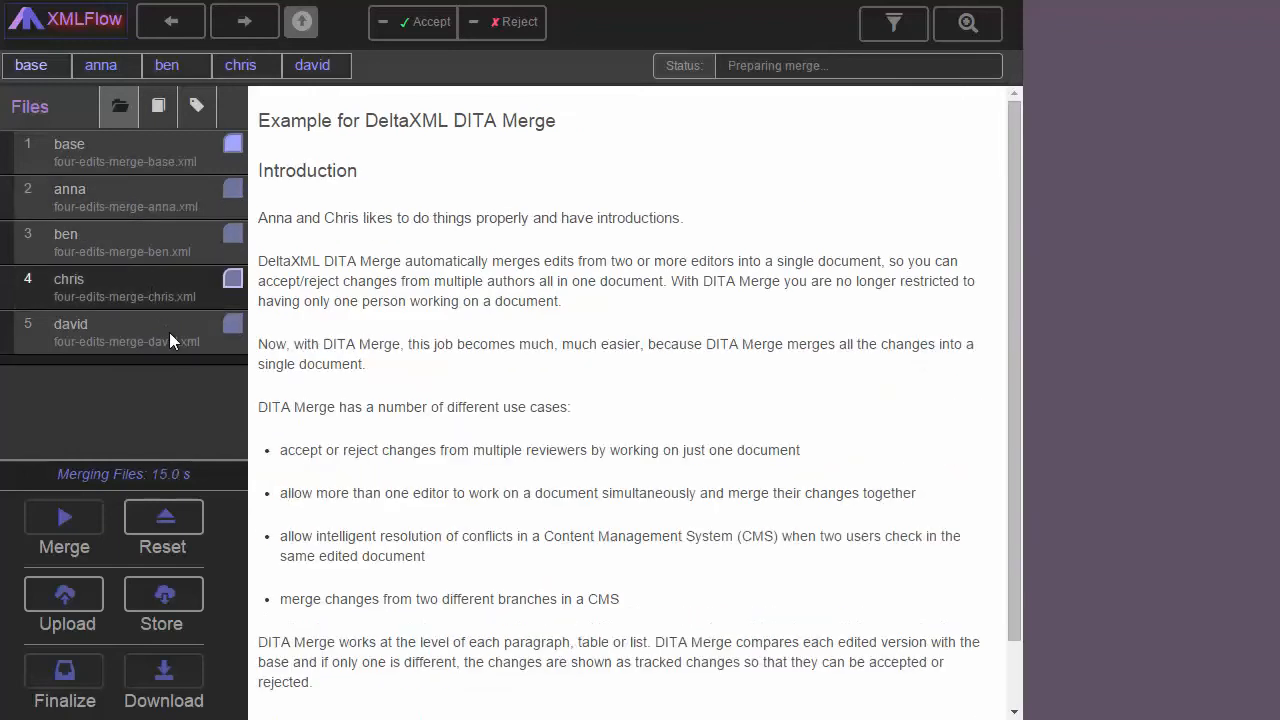
pyautogui.click(169, 332)
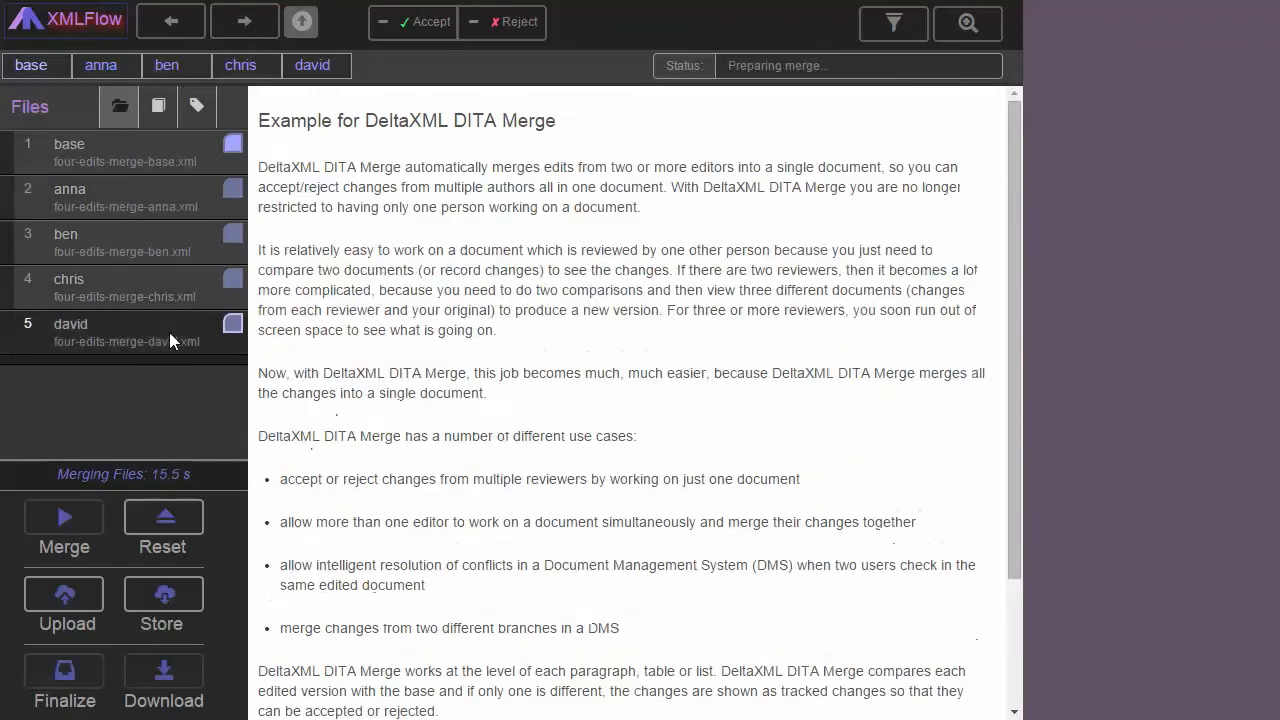
pyautogui.click(157, 249)
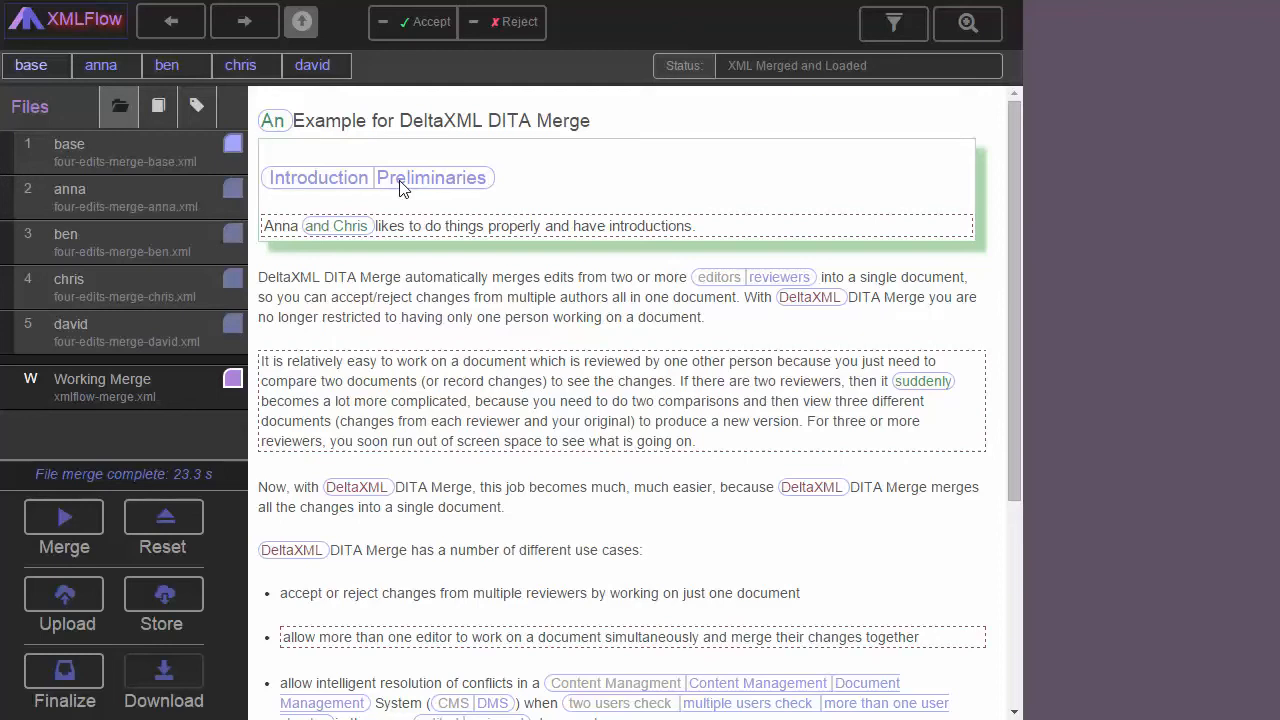
# Show the content change list and inspect which versions made the Preliminaries, introduction sentence, editors and two DeltaXML changes in the merged document.
pyautogui.click(156, 110)
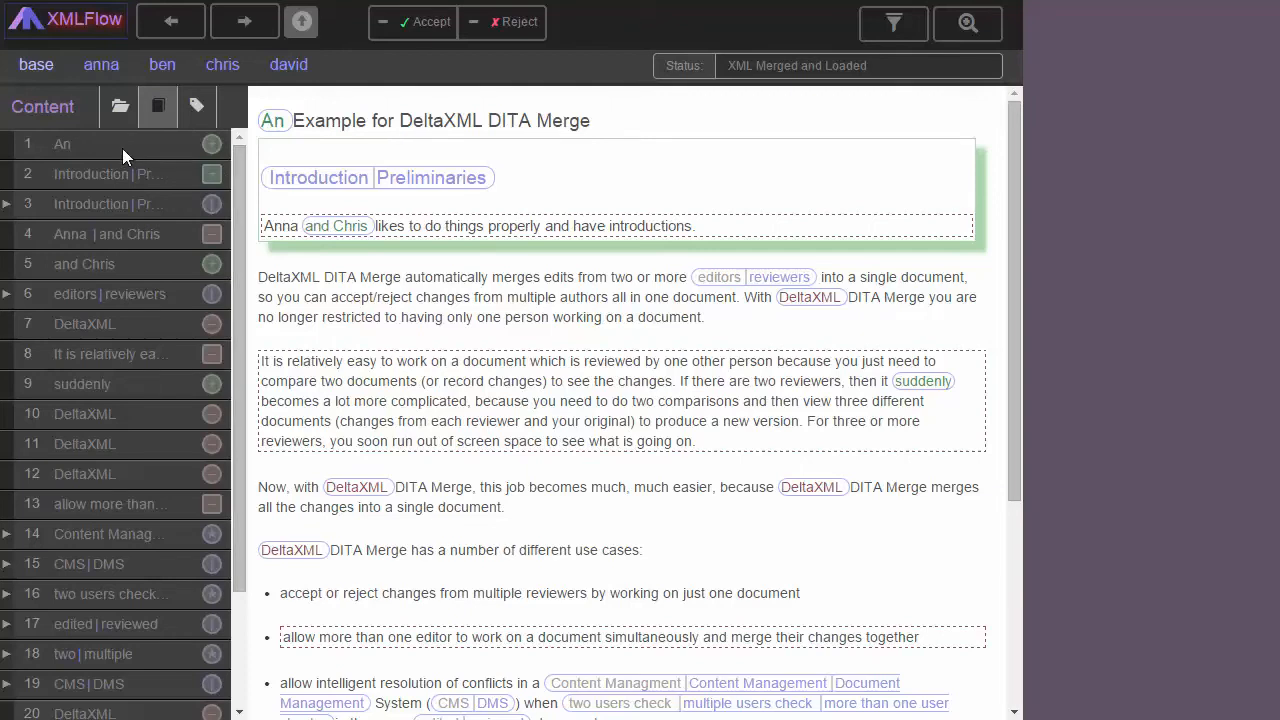
pyautogui.click(416, 186)
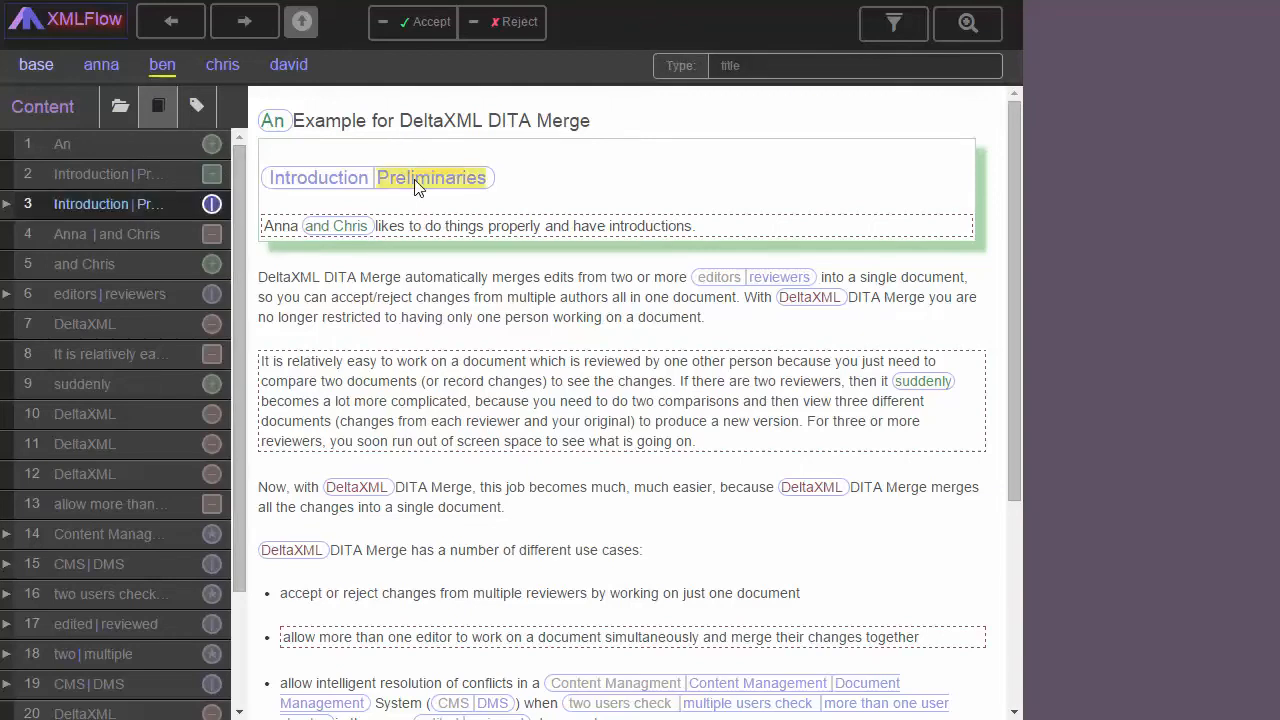
pyautogui.click(335, 226)
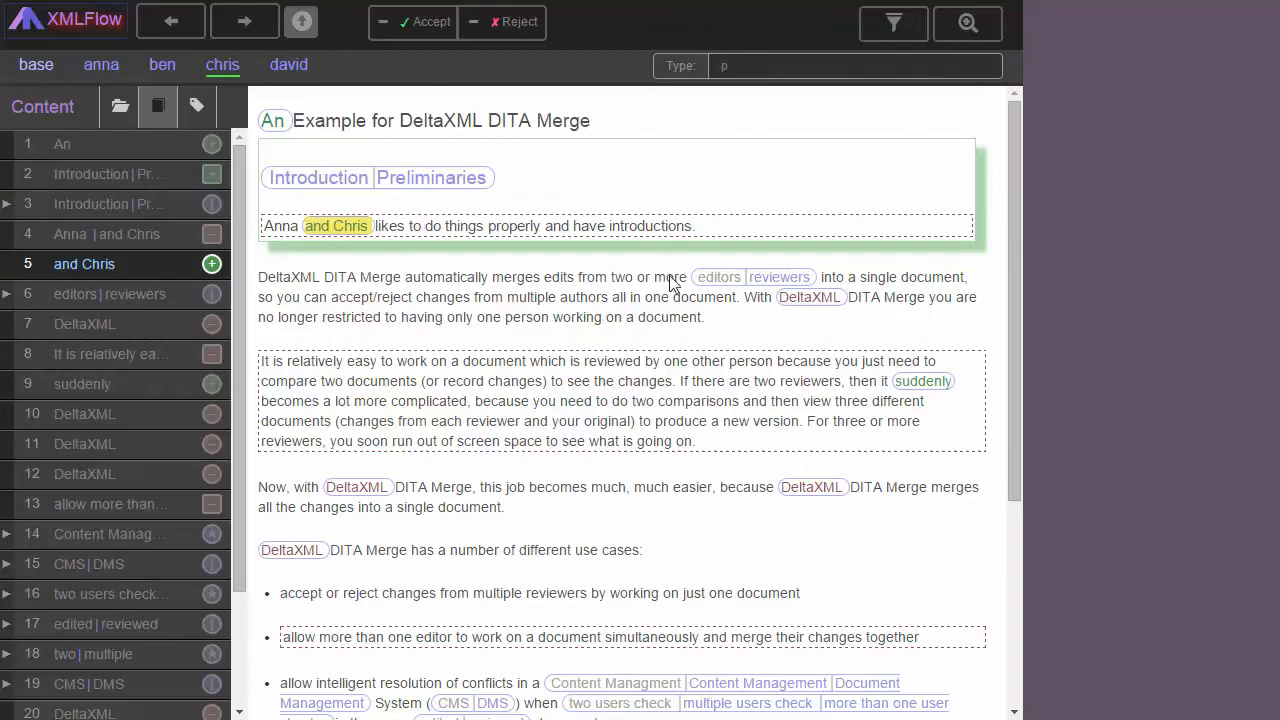
pyautogui.click(716, 281)
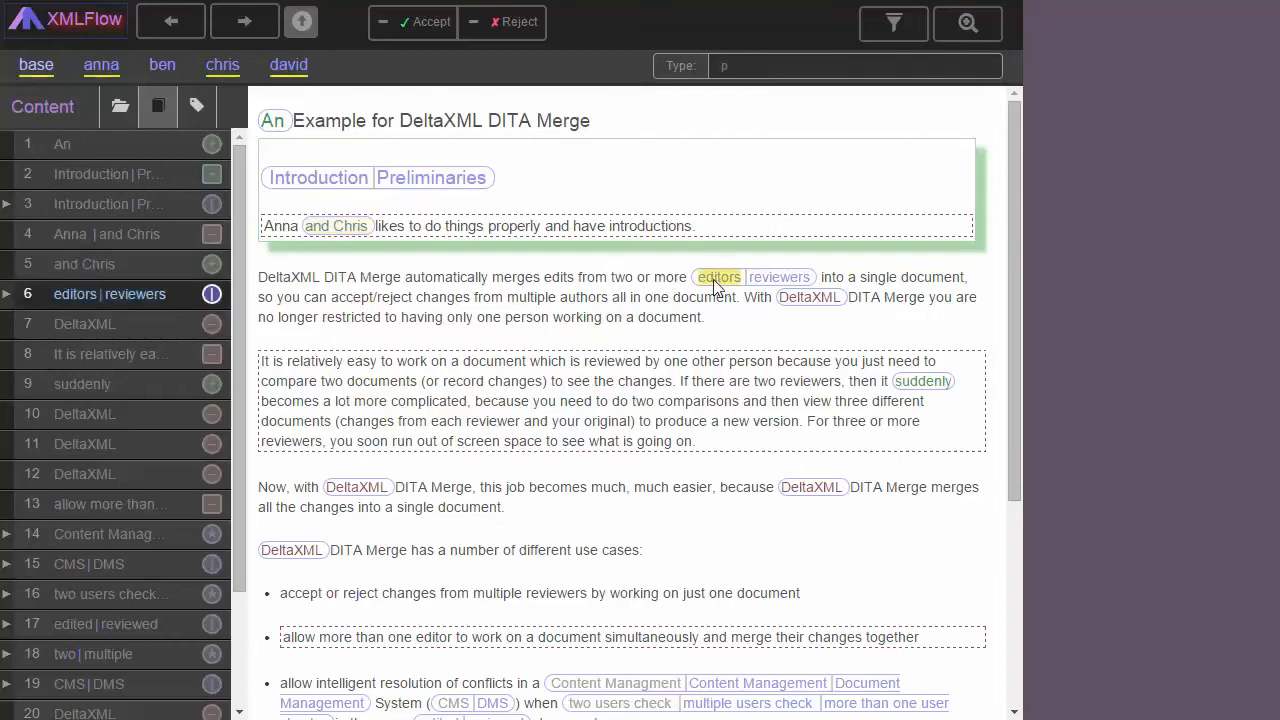
pyautogui.click(798, 300)
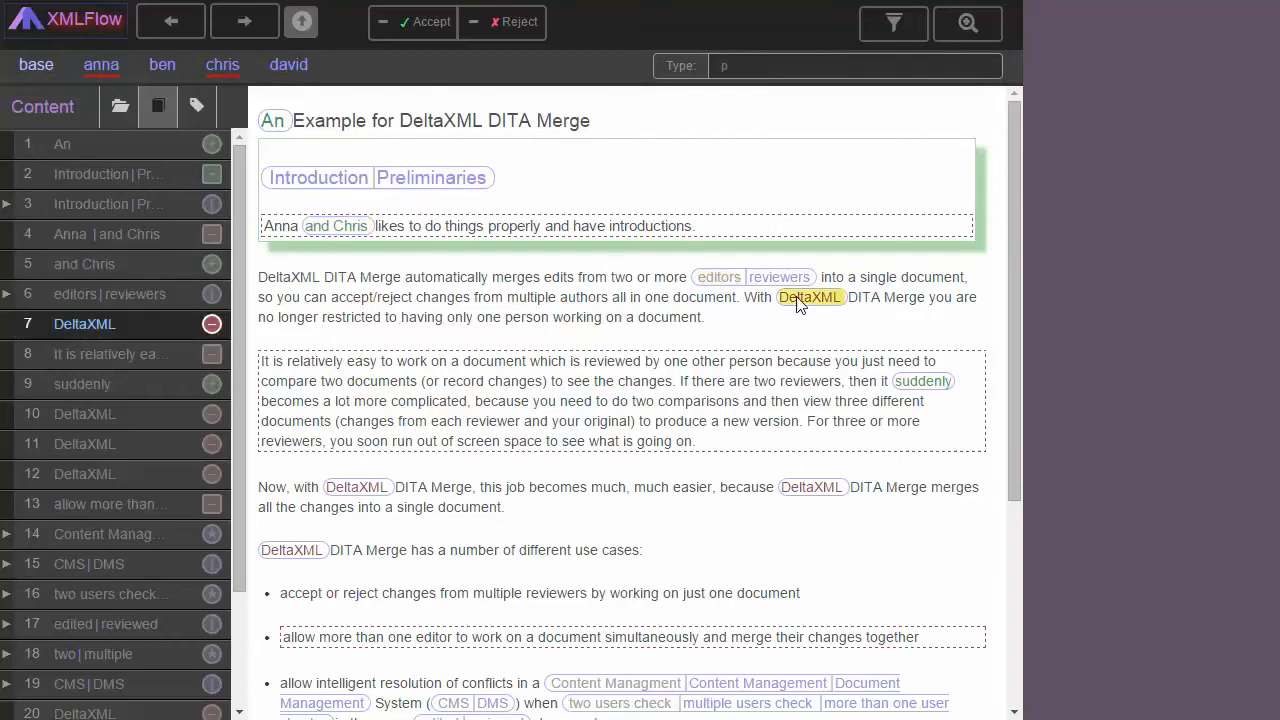
pyautogui.click(798, 490)
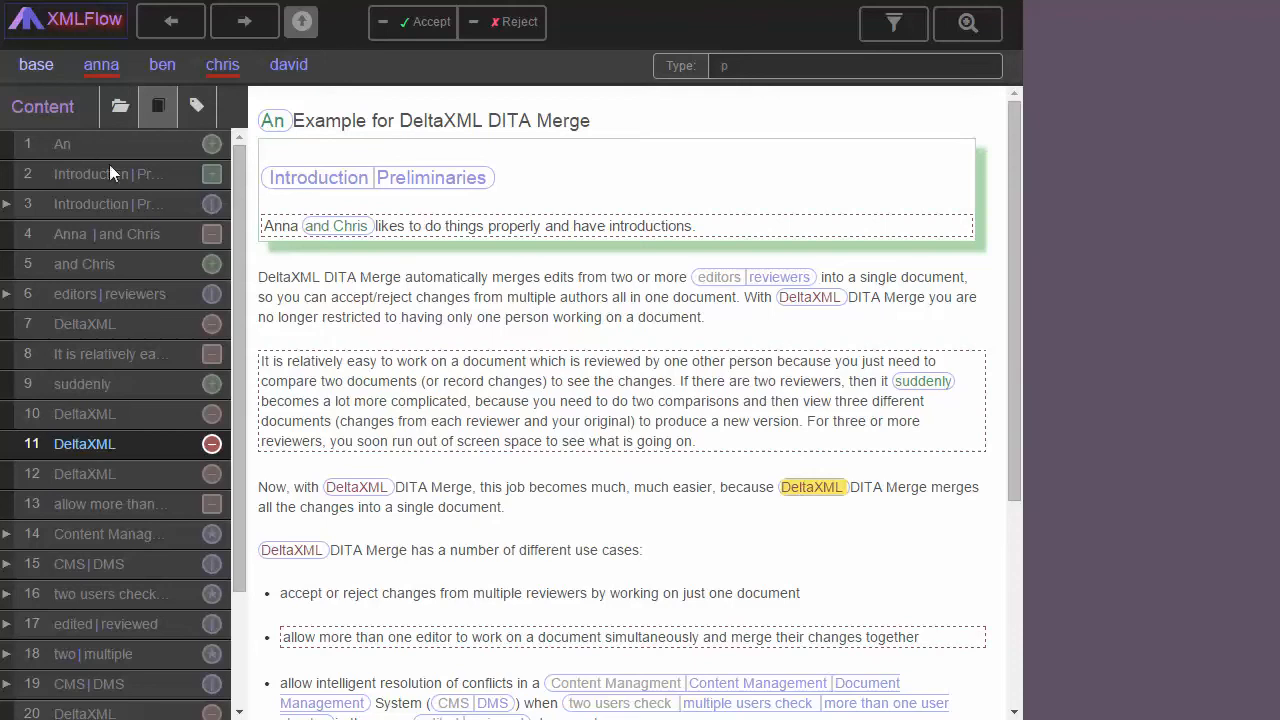
# Step through the content changes from change 1 to change 13, and back up to change 6, editors|reviewers.
pyautogui.click(77, 146)
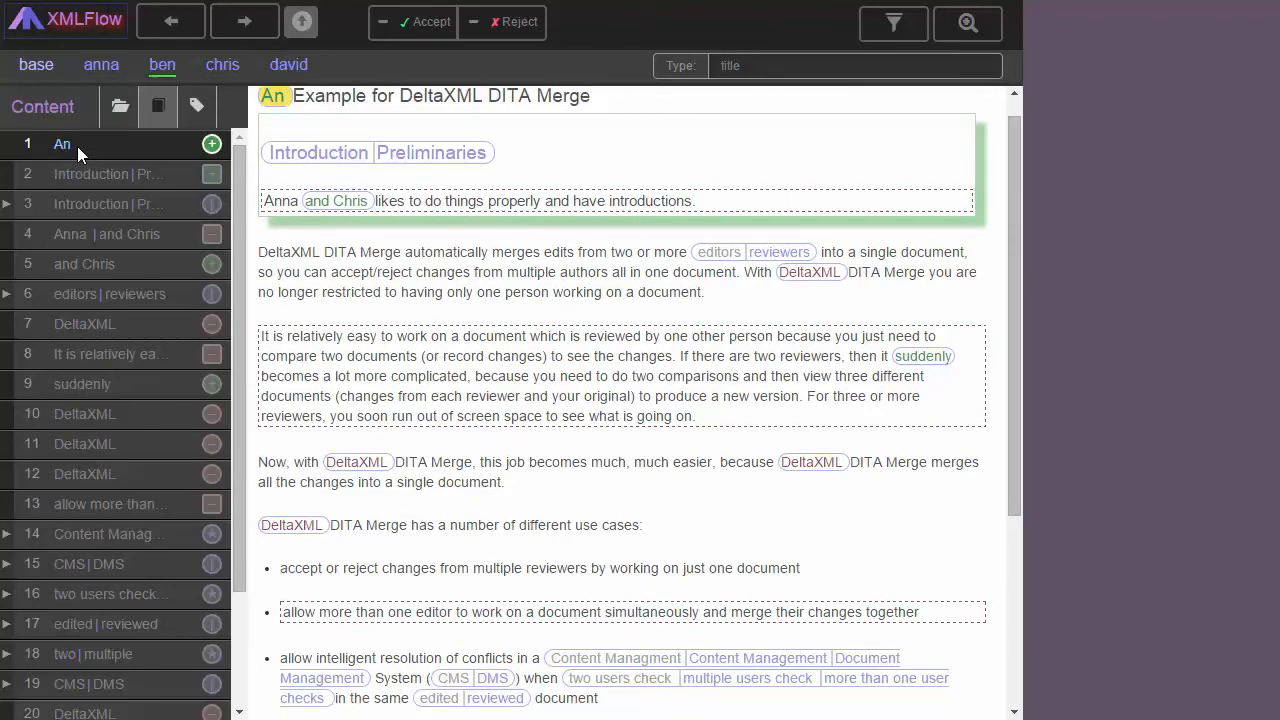
pyautogui.press('Down')
pyautogui.press('Down')
pyautogui.press('Down')
pyautogui.press('Down')
pyautogui.press('Down')
pyautogui.press('Down')
pyautogui.press('Down')
pyautogui.press('Down')
pyautogui.press('Down')
pyautogui.press('Down')
pyautogui.press('Down')
pyautogui.press('Down')
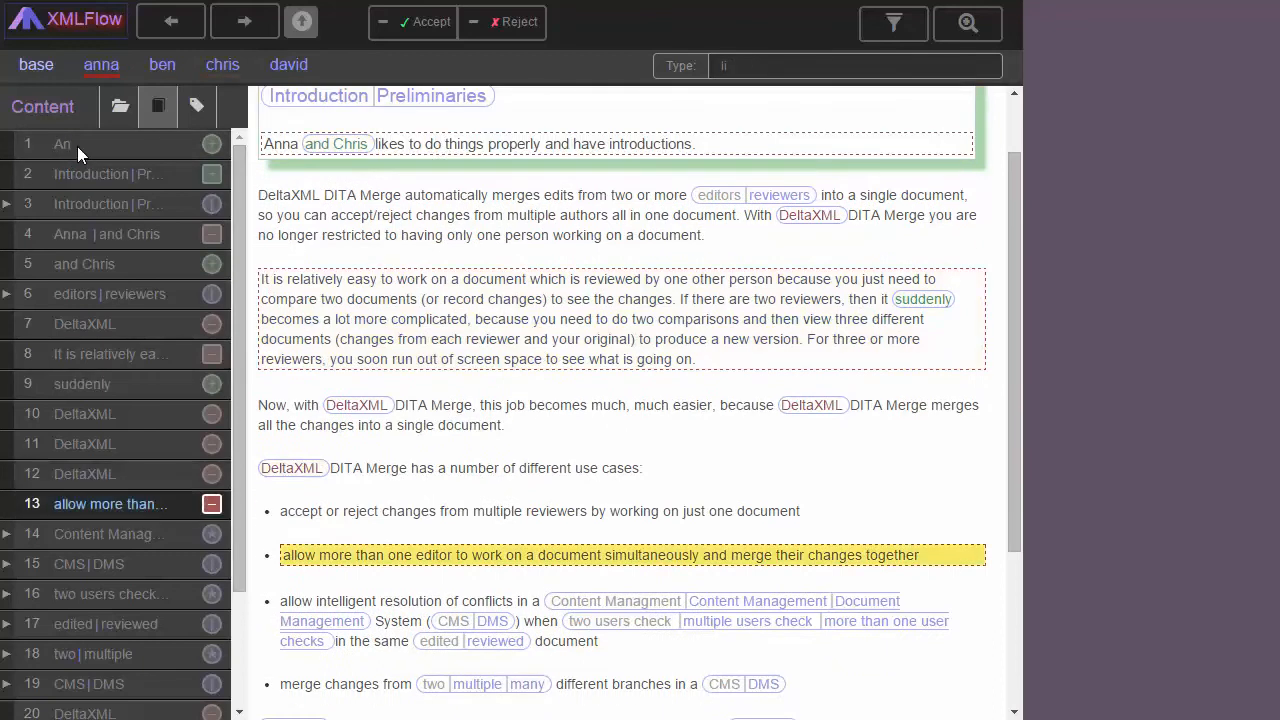
pyautogui.press('Up')
pyautogui.press('Up')
pyautogui.press('Up')
pyautogui.press('Up')
pyautogui.press('Up')
pyautogui.press('Up')
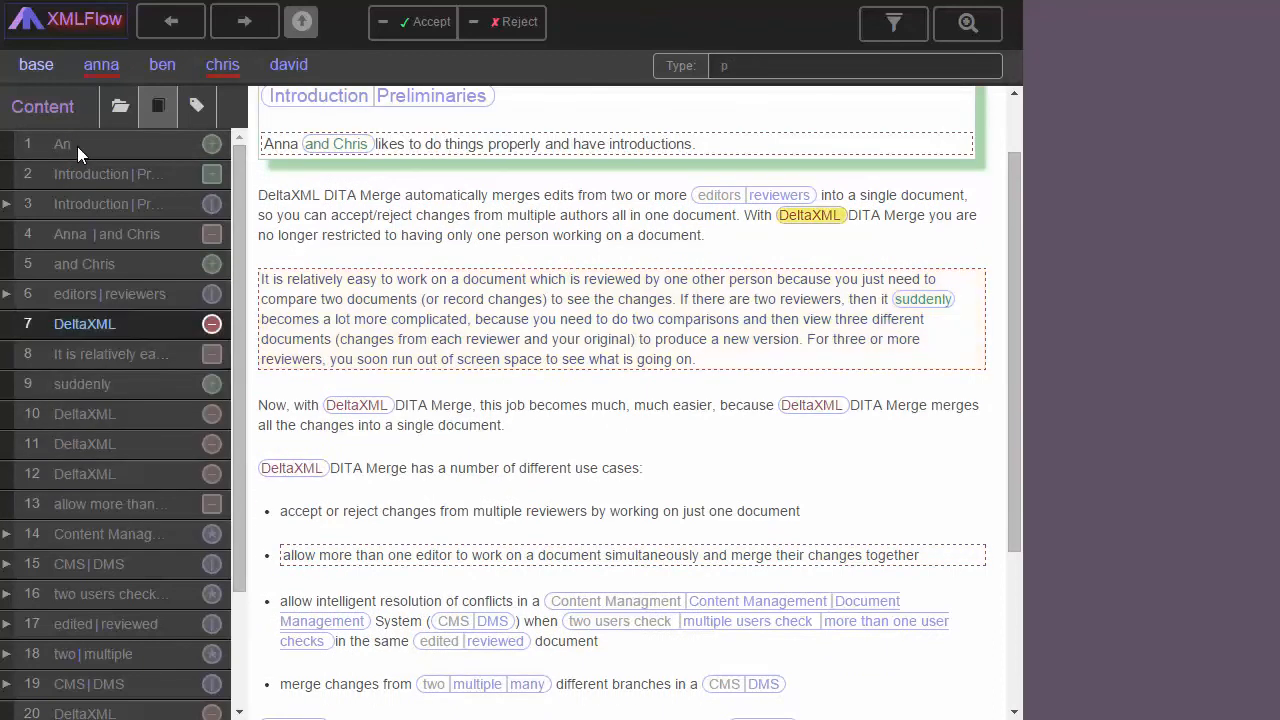
pyautogui.press('Up')
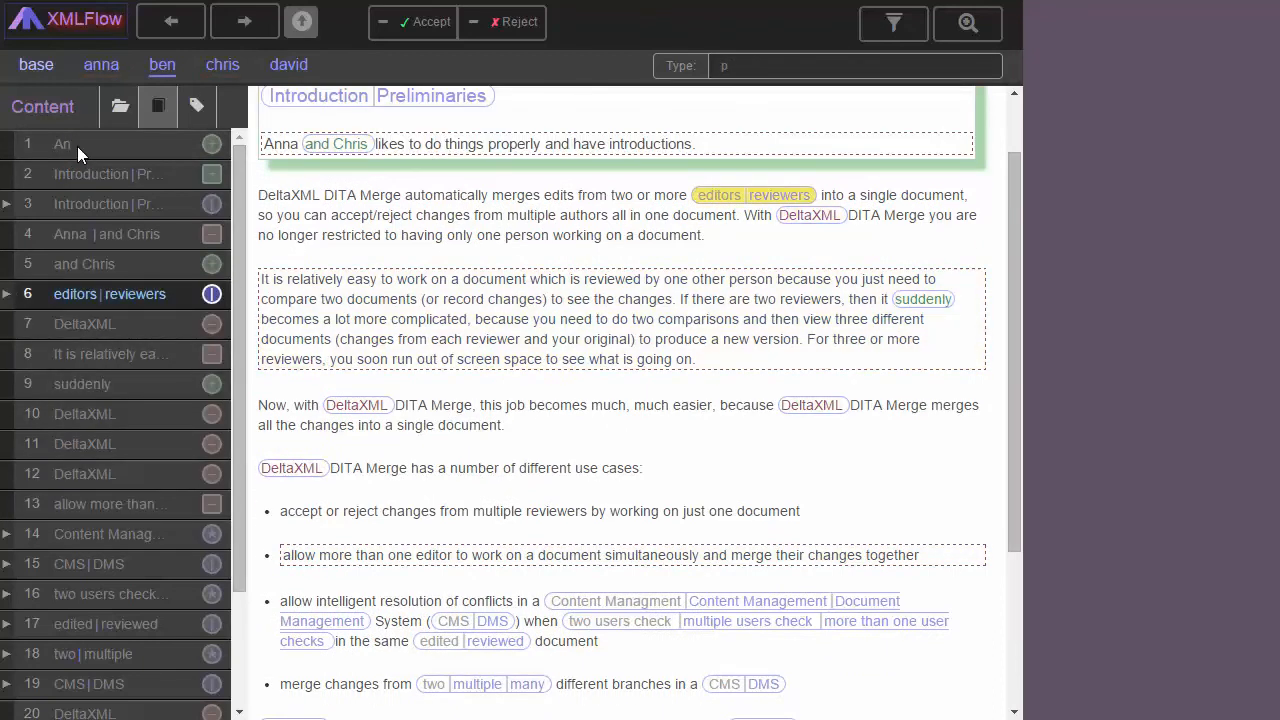
# Expand and collapse the alternatives of the editors|reviewers change, and expand those of change 3, Introduction|Preliminaries.
pyautogui.press('Right')
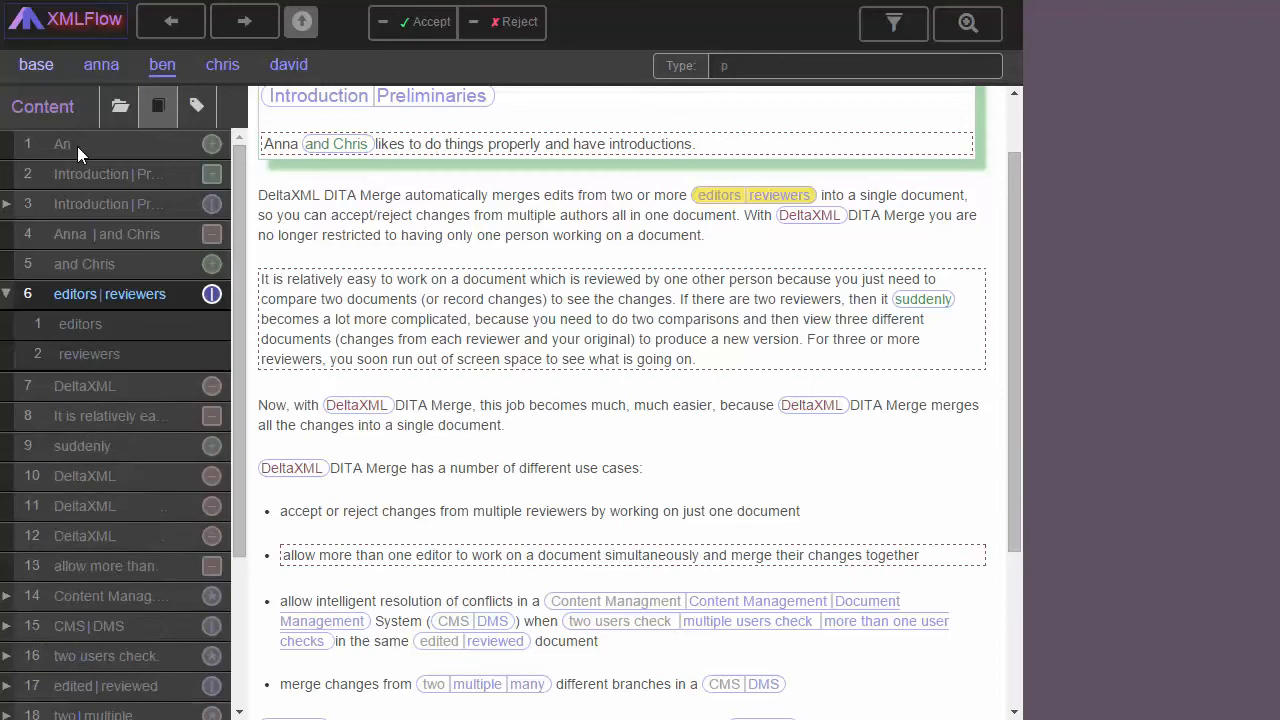
pyautogui.press('Left')
pyautogui.press('Right')
pyautogui.press('Left')
pyautogui.press('Up')
pyautogui.press('Up')
pyautogui.press('Up')
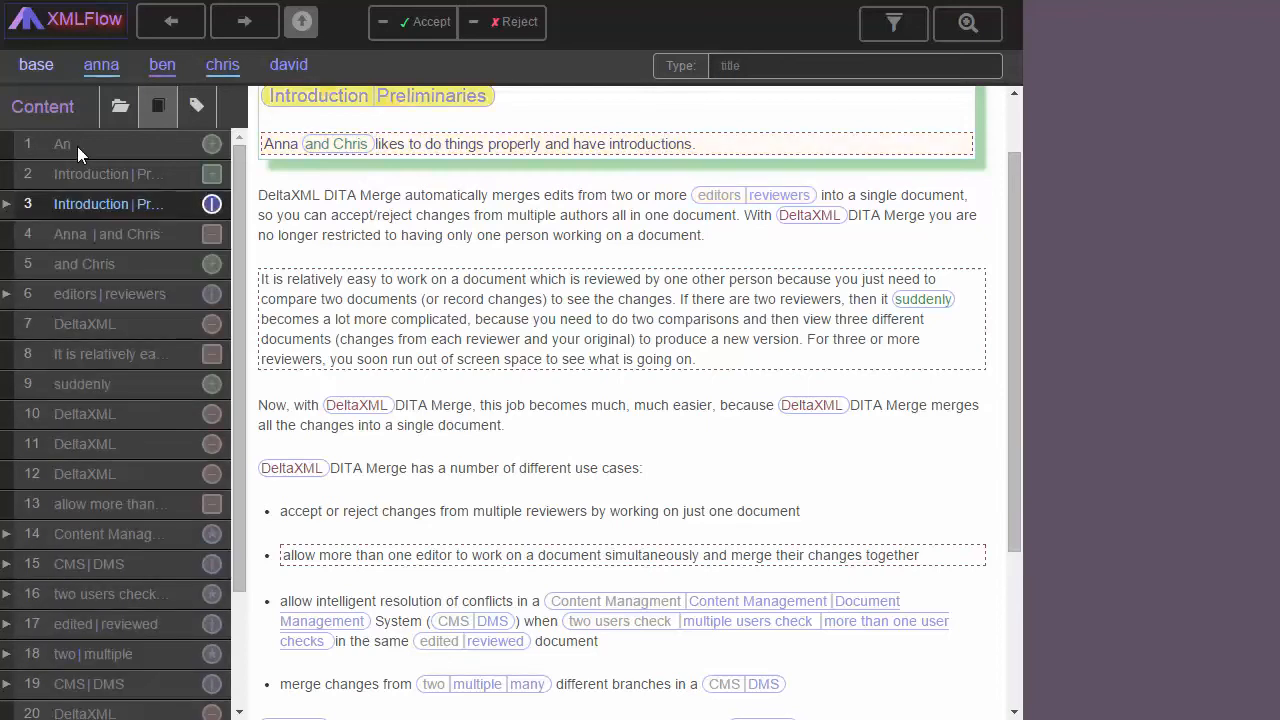
pyautogui.press('Right')
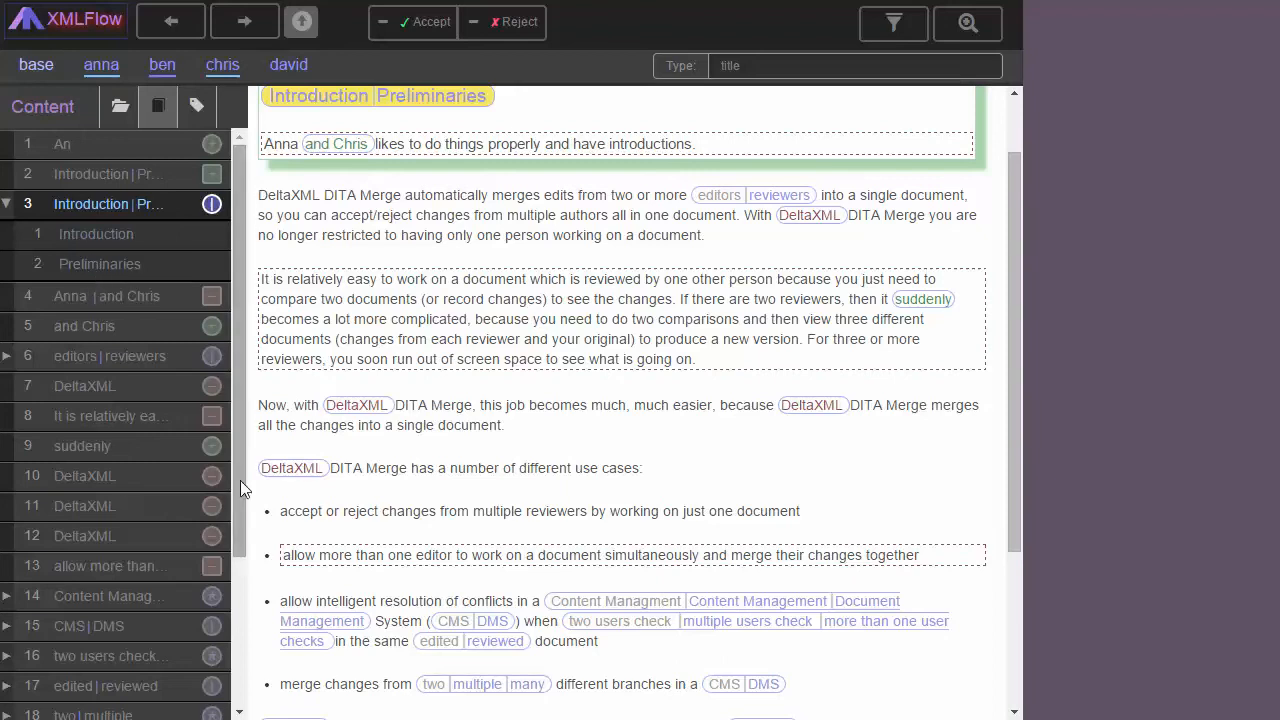
# Expand change 14, the Content Management conflict, and examine which versions contributed its first and second alternatives.
pyautogui.moveTo(240, 480); pyautogui.dragTo(248, 593)
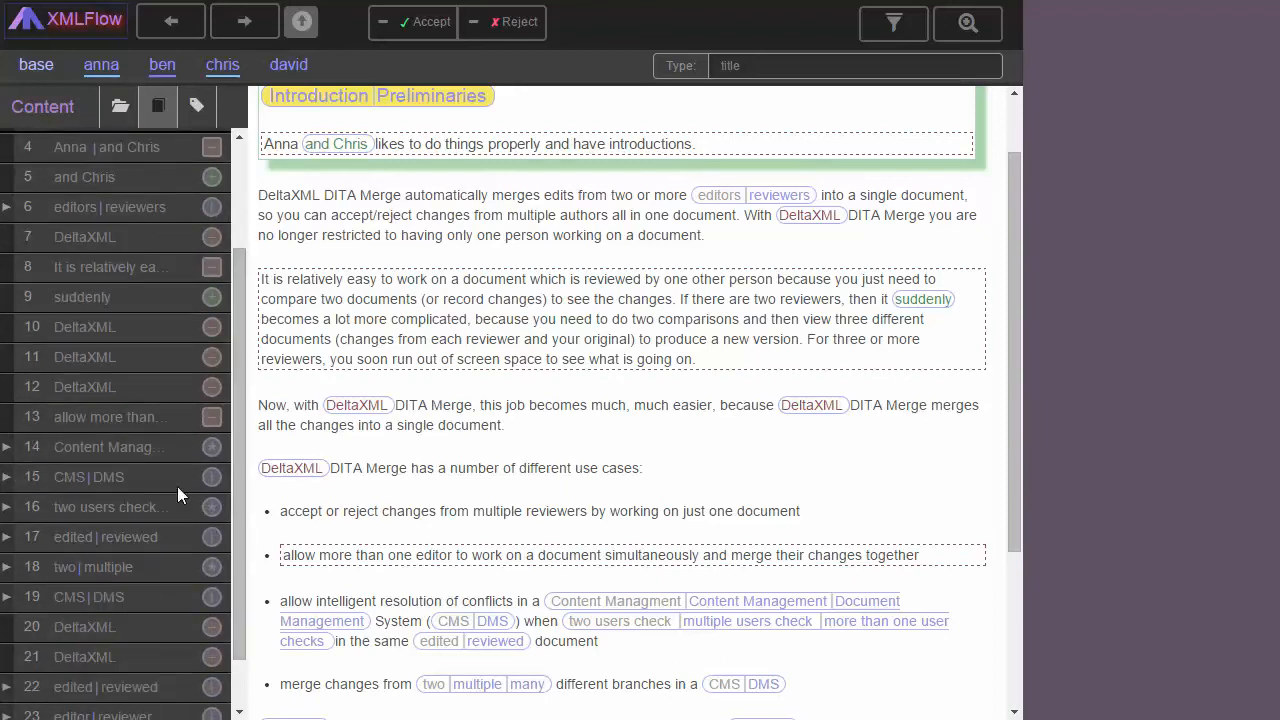
pyautogui.click(108, 450)
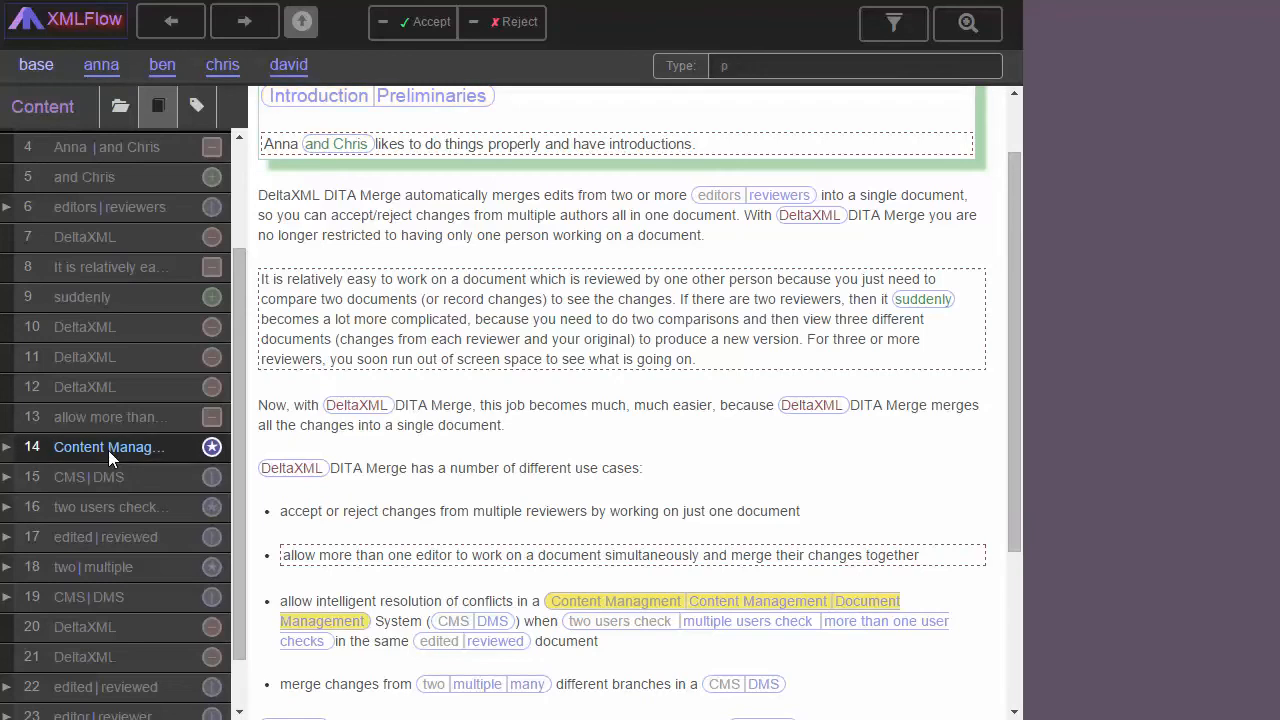
pyautogui.click(108, 450)
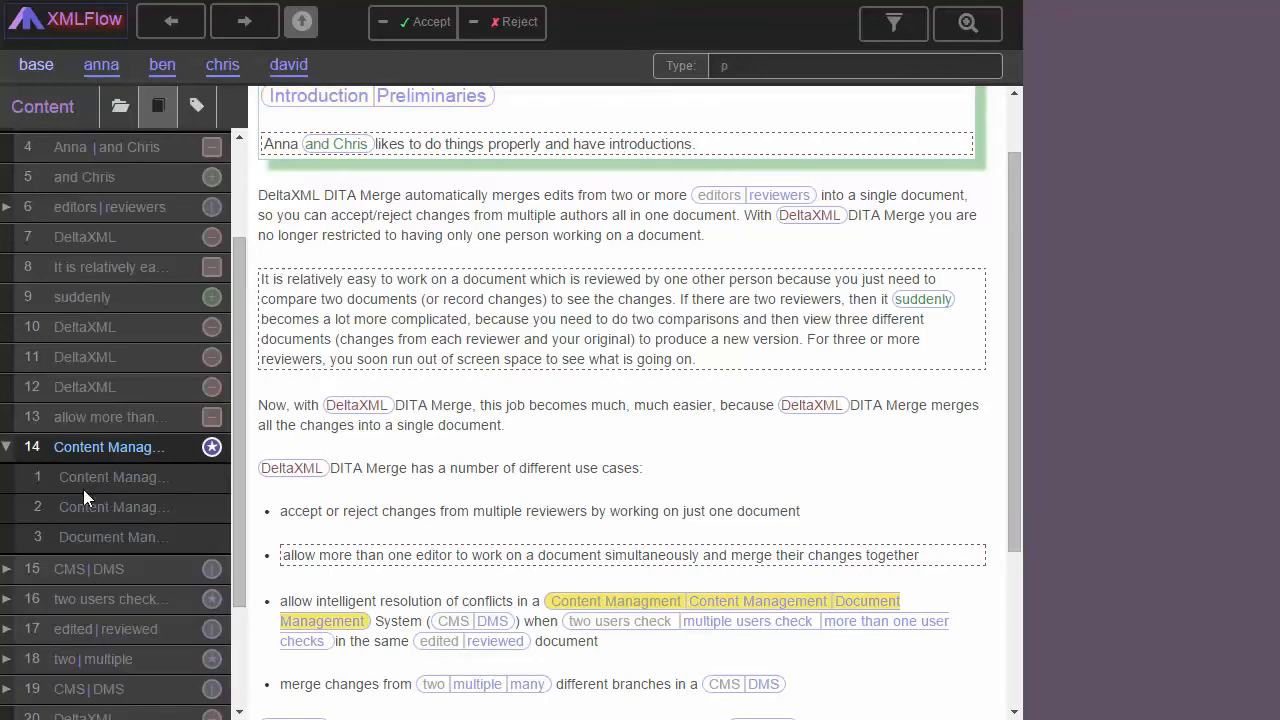
pyautogui.click(87, 480)
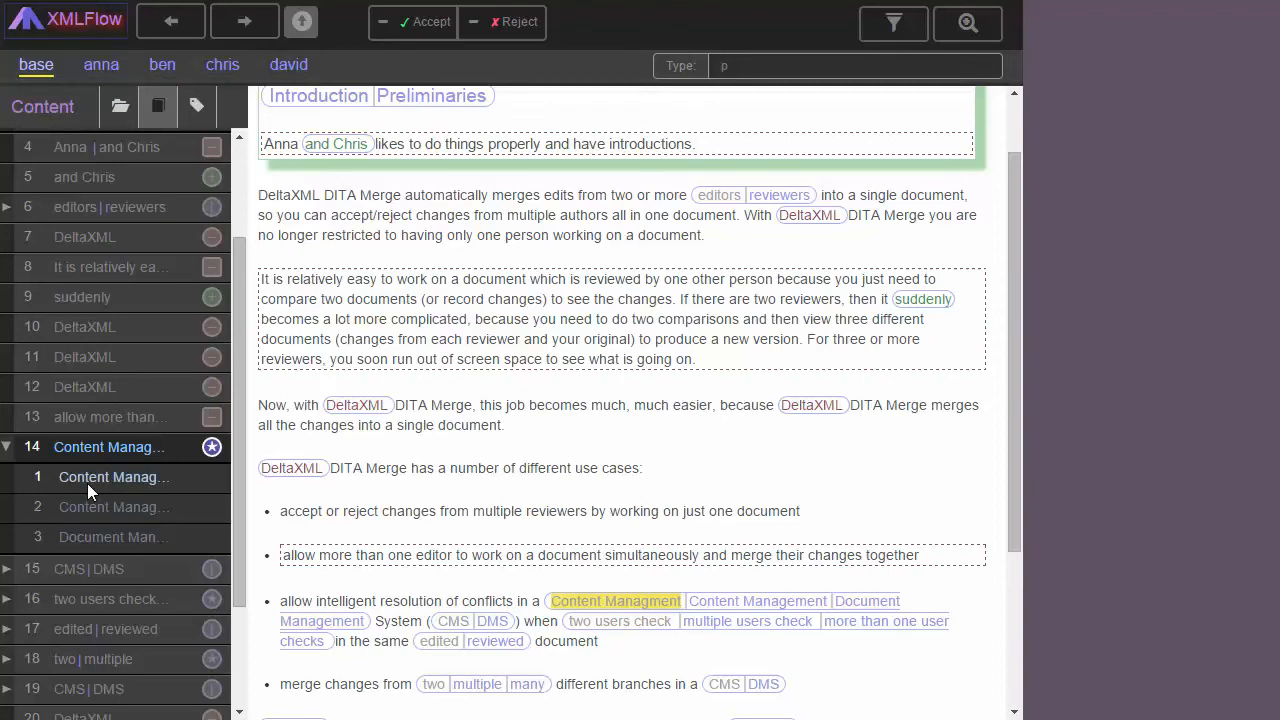
pyautogui.press('Down')
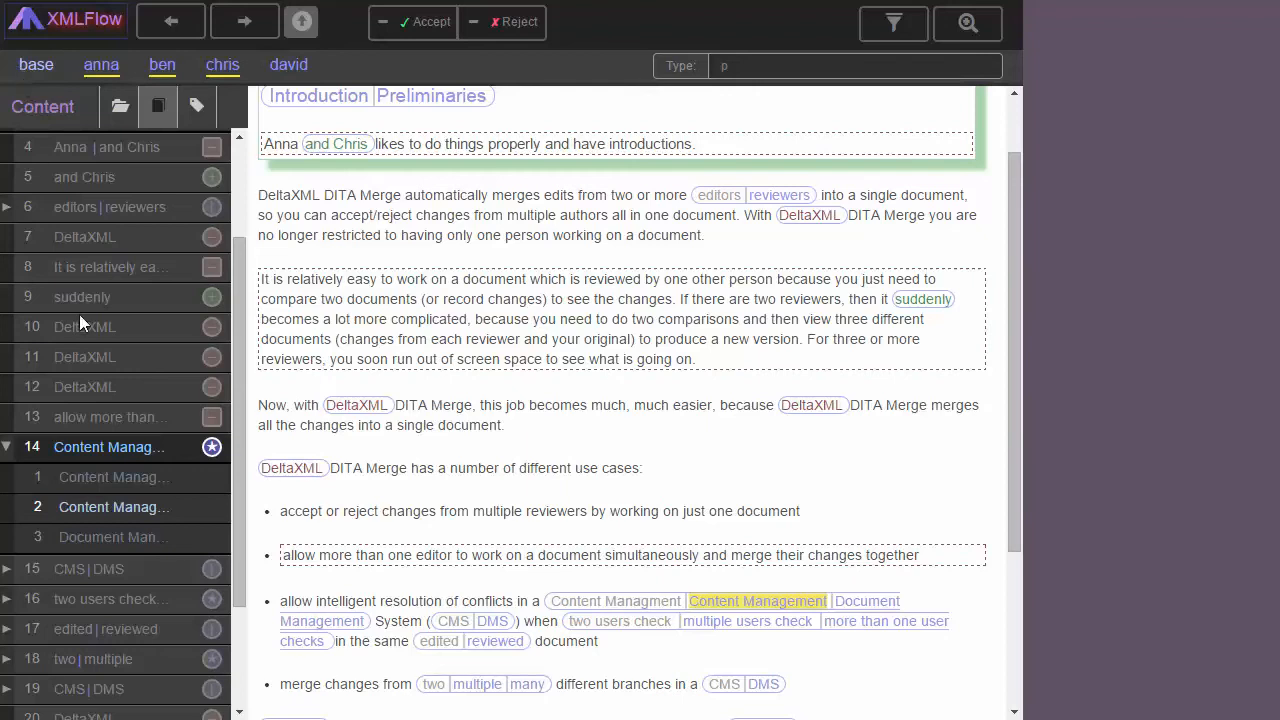
# Collapse and re-expand change 14, and examine which versions contributed each of its three alternatives.
pyautogui.click(103, 447)
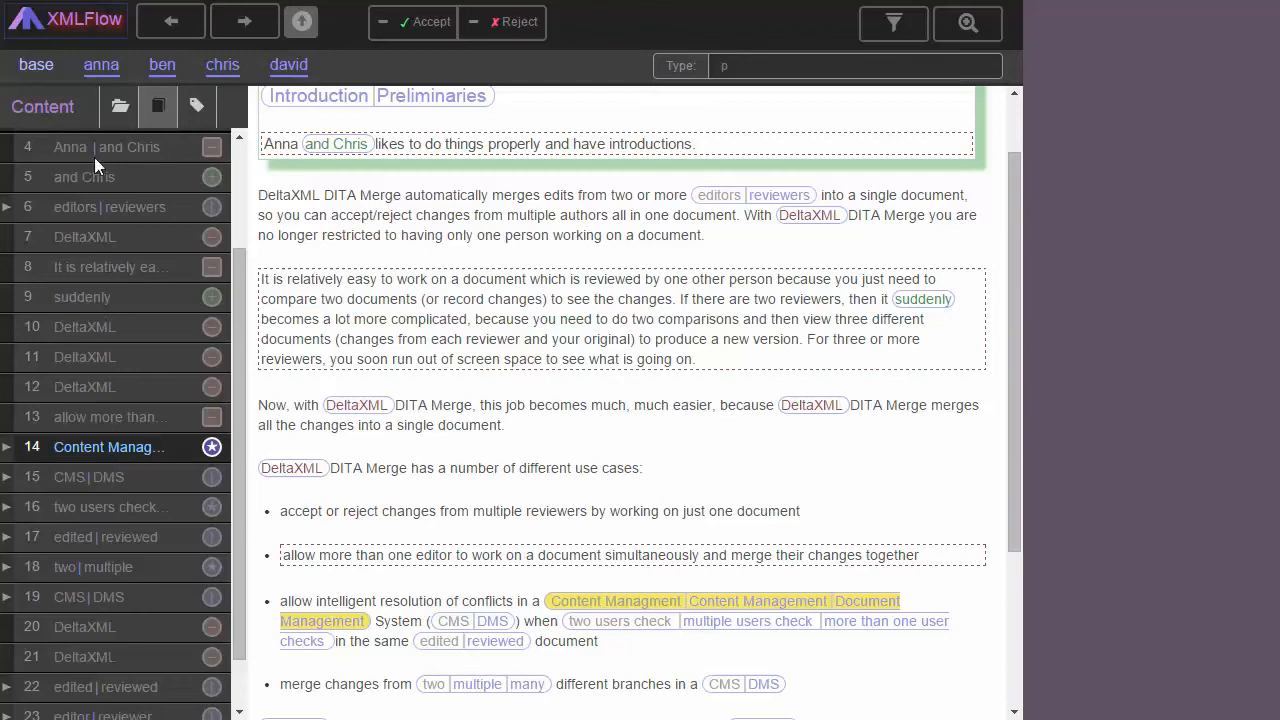
pyautogui.click(94, 450)
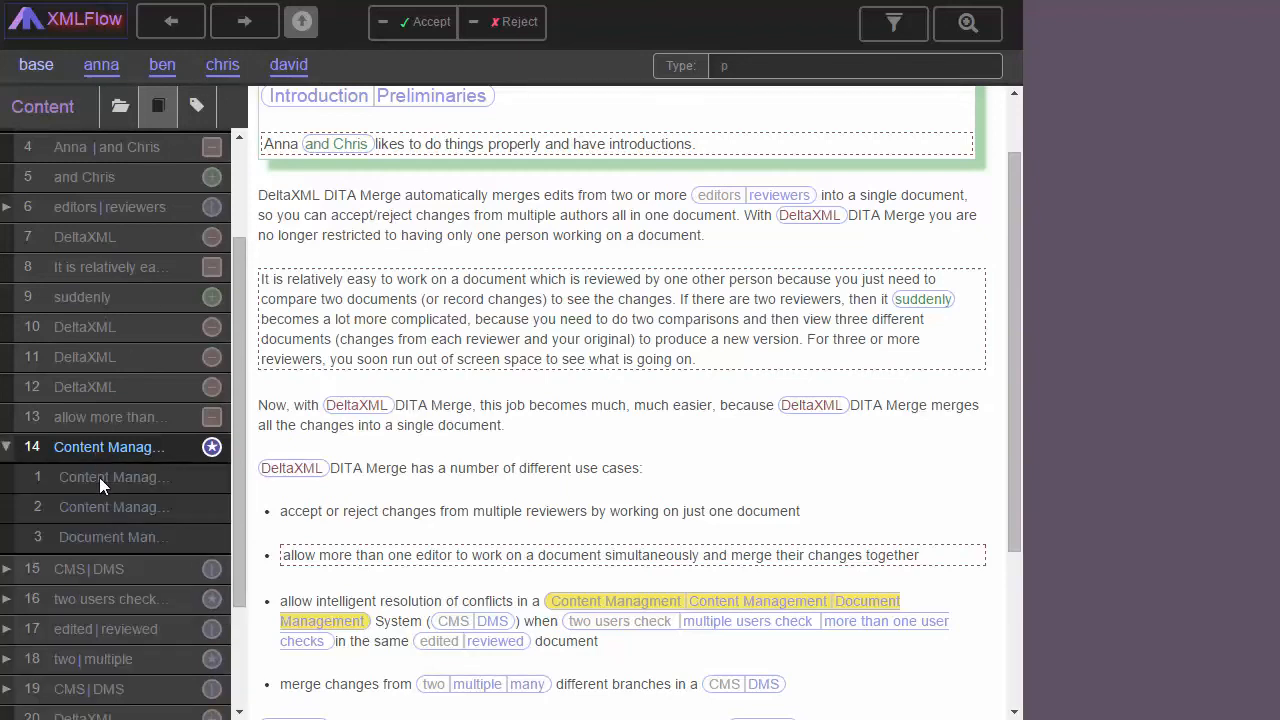
pyautogui.click(99, 477)
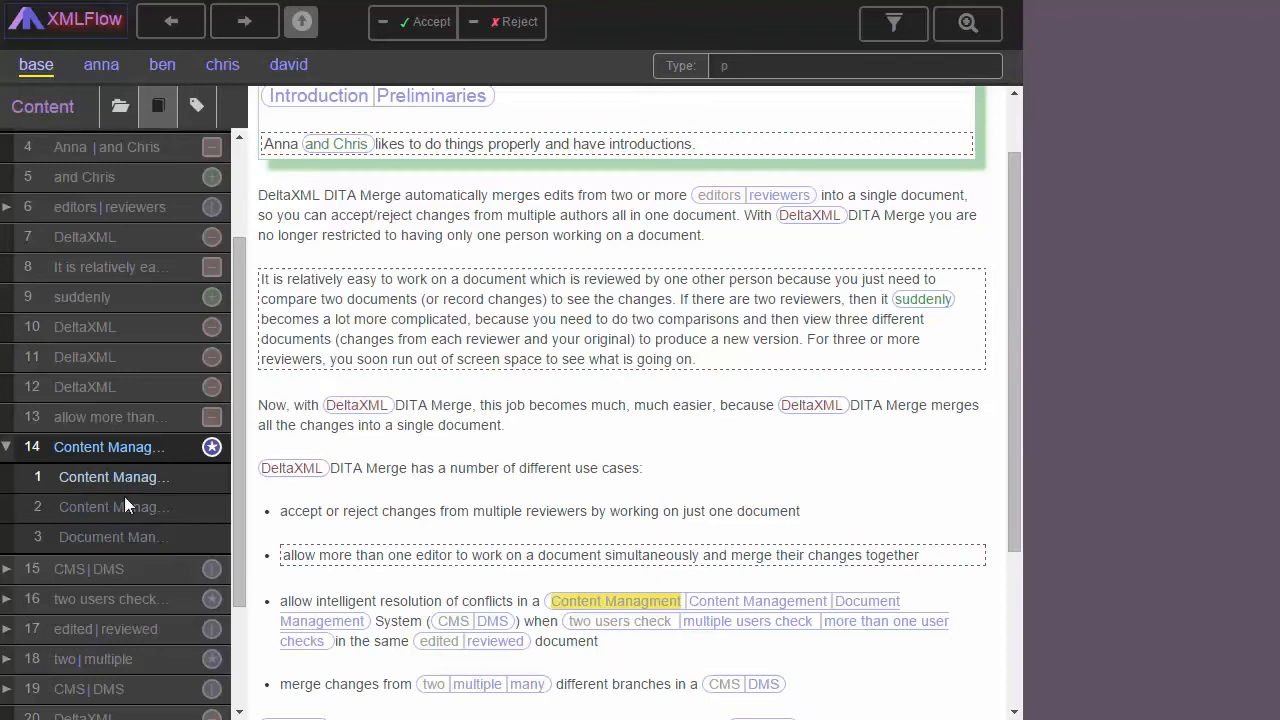
pyautogui.click(120, 506)
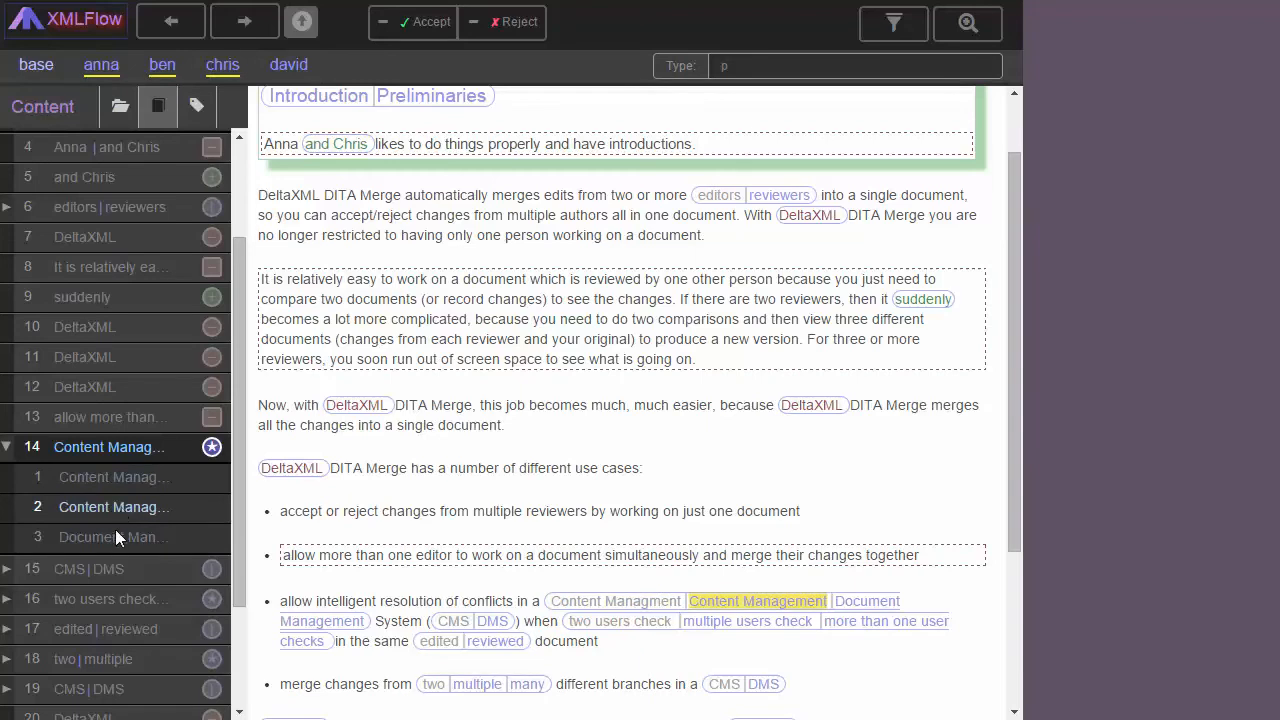
pyautogui.click(109, 537)
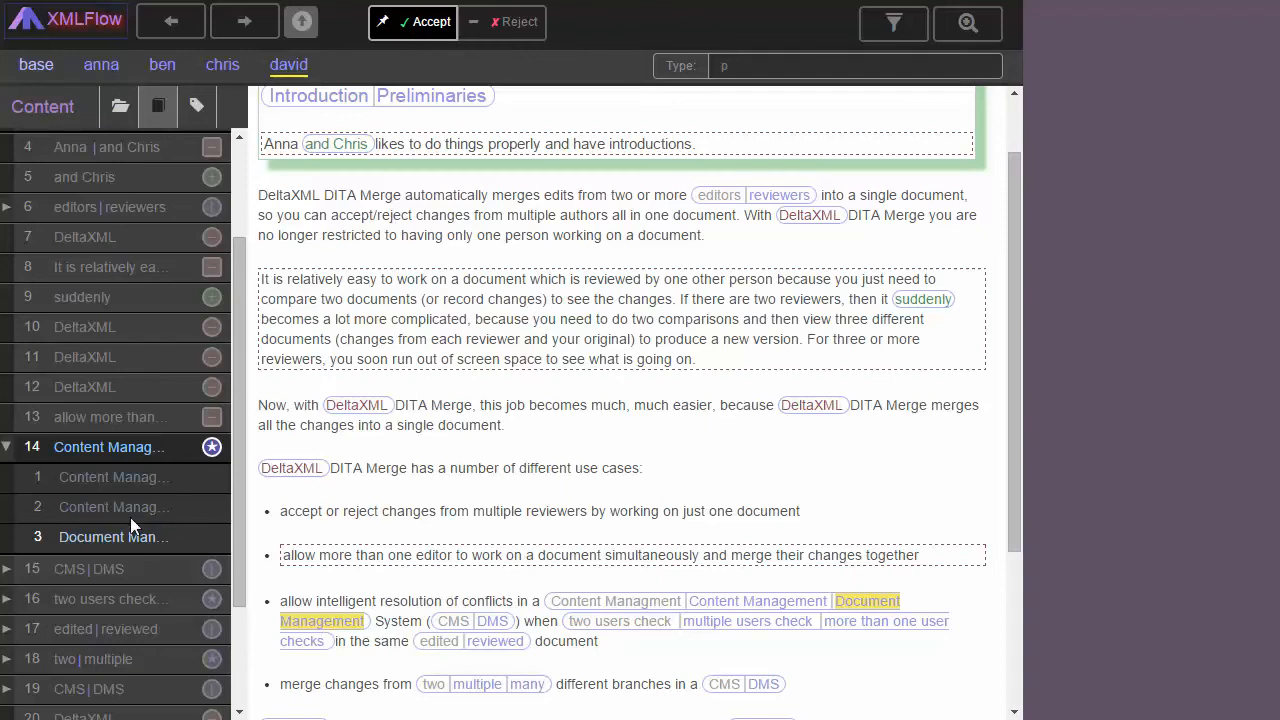
# Try accepting Document Management for change 14, release that choice and accept Content Management instead.
pyautogui.click(322, 630)
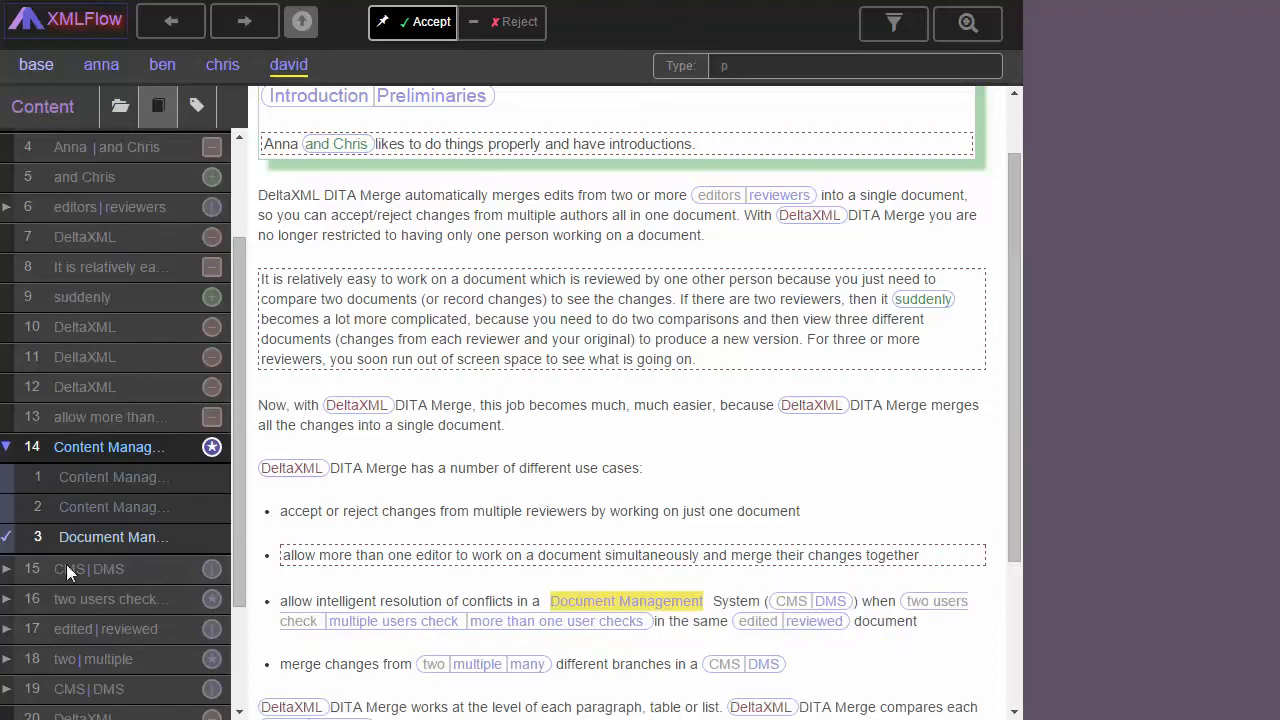
pyautogui.click(590, 605)
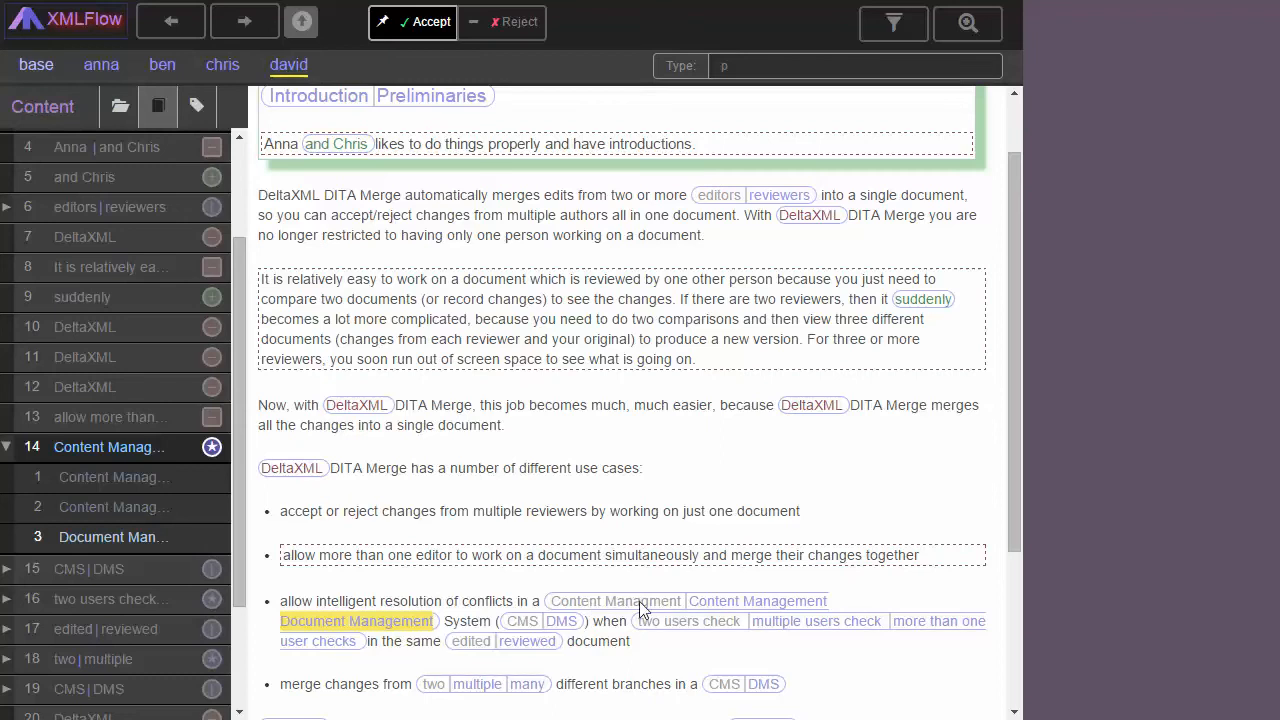
pyautogui.click(750, 604)
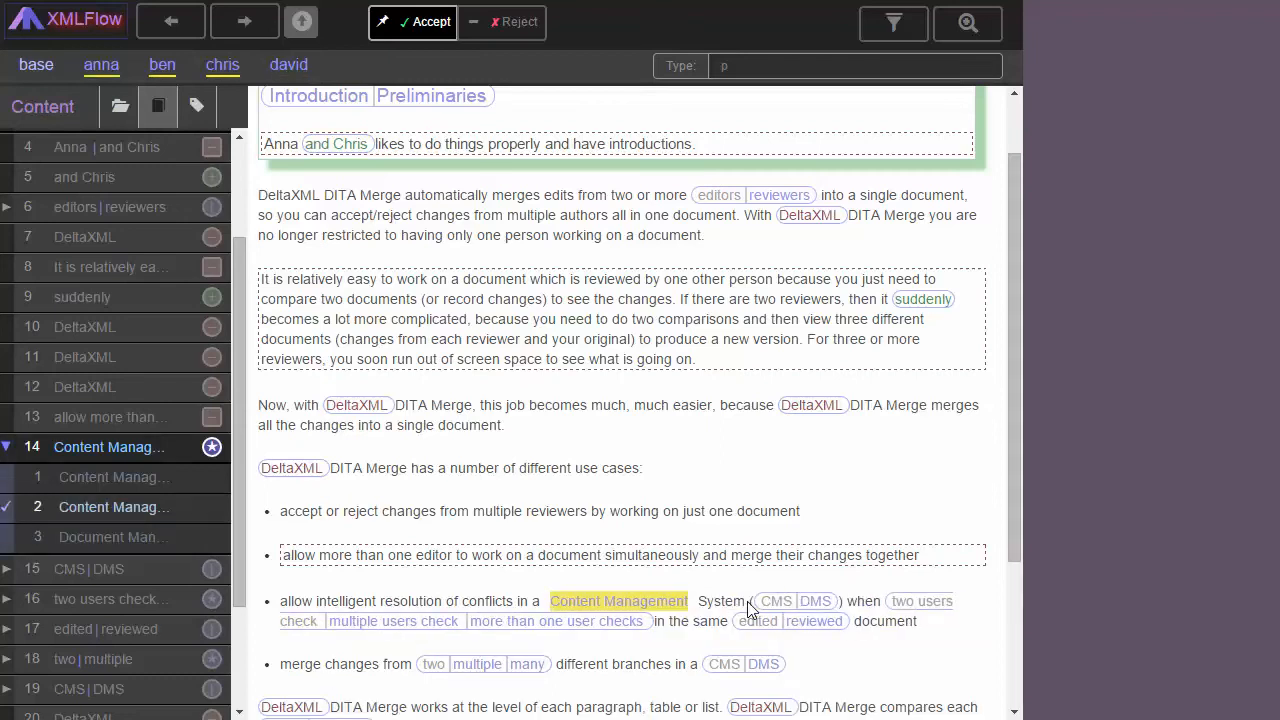
# Accept the additions of "suddenly", the second name in the introduction sentence, and the closing Java API paragraph.
pyautogui.click(149, 297)
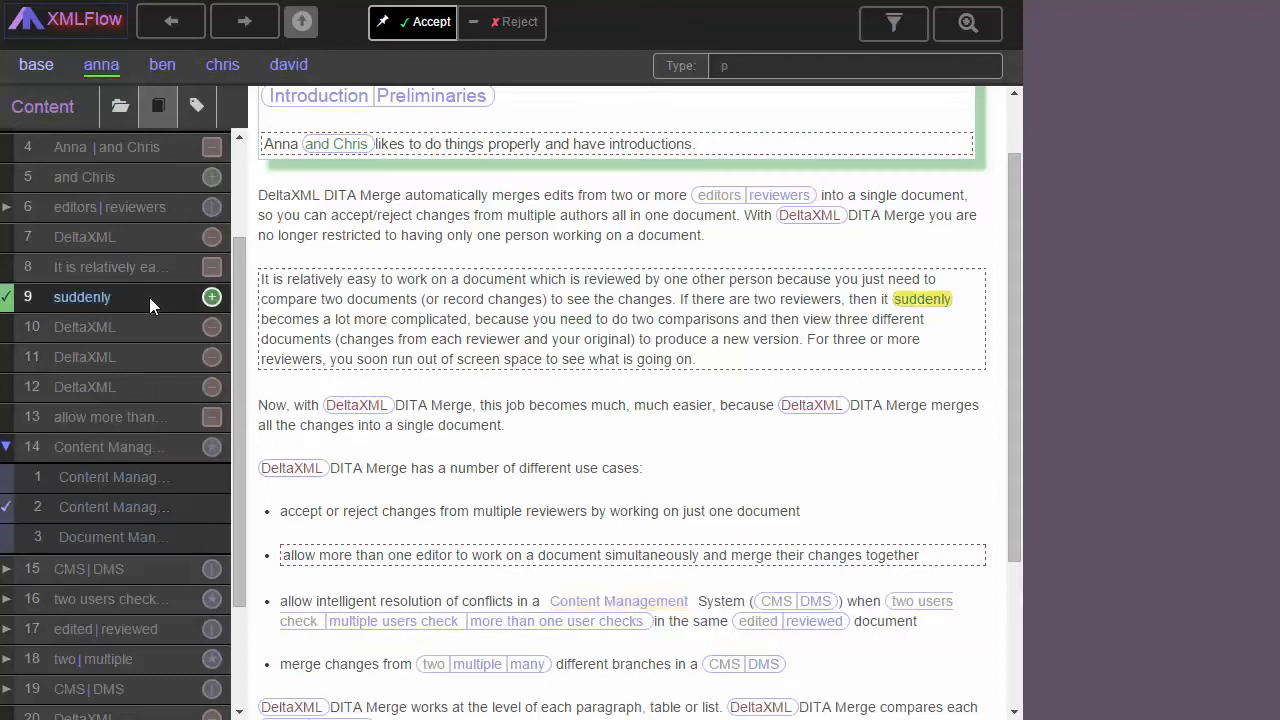
pyautogui.click(120, 178)
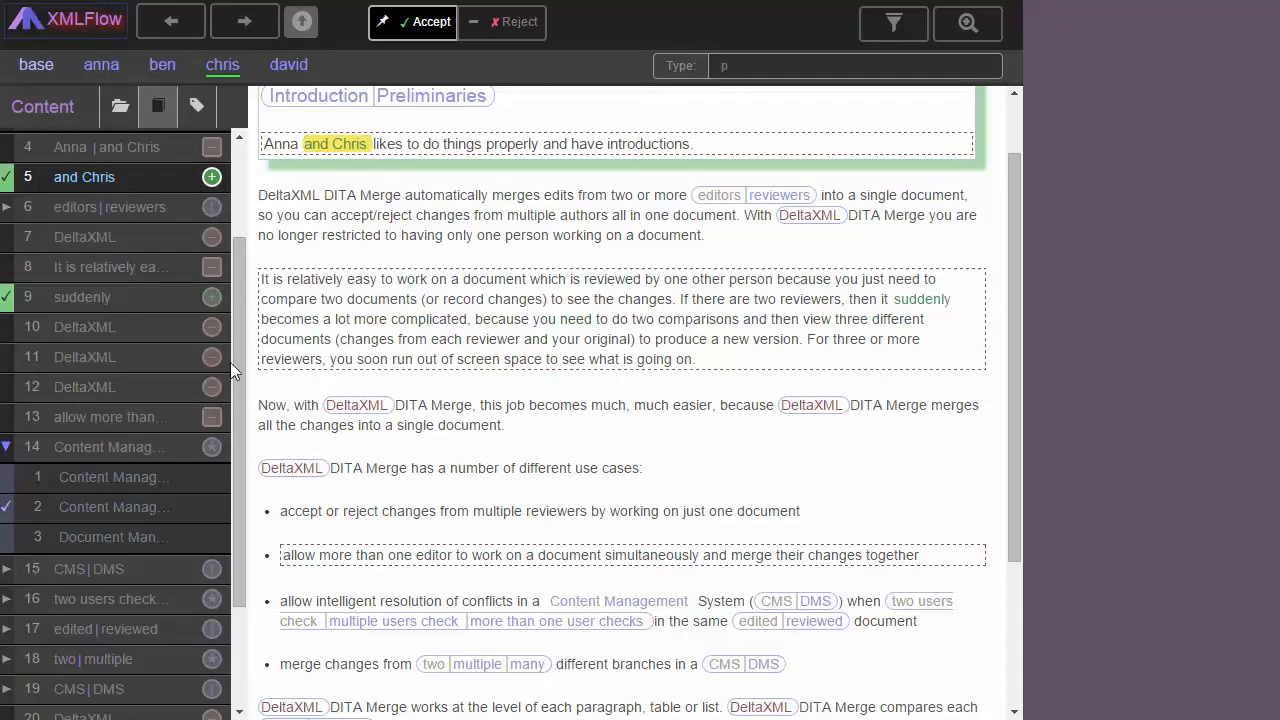
pyautogui.moveTo(238, 378); pyautogui.dragTo(248, 465)
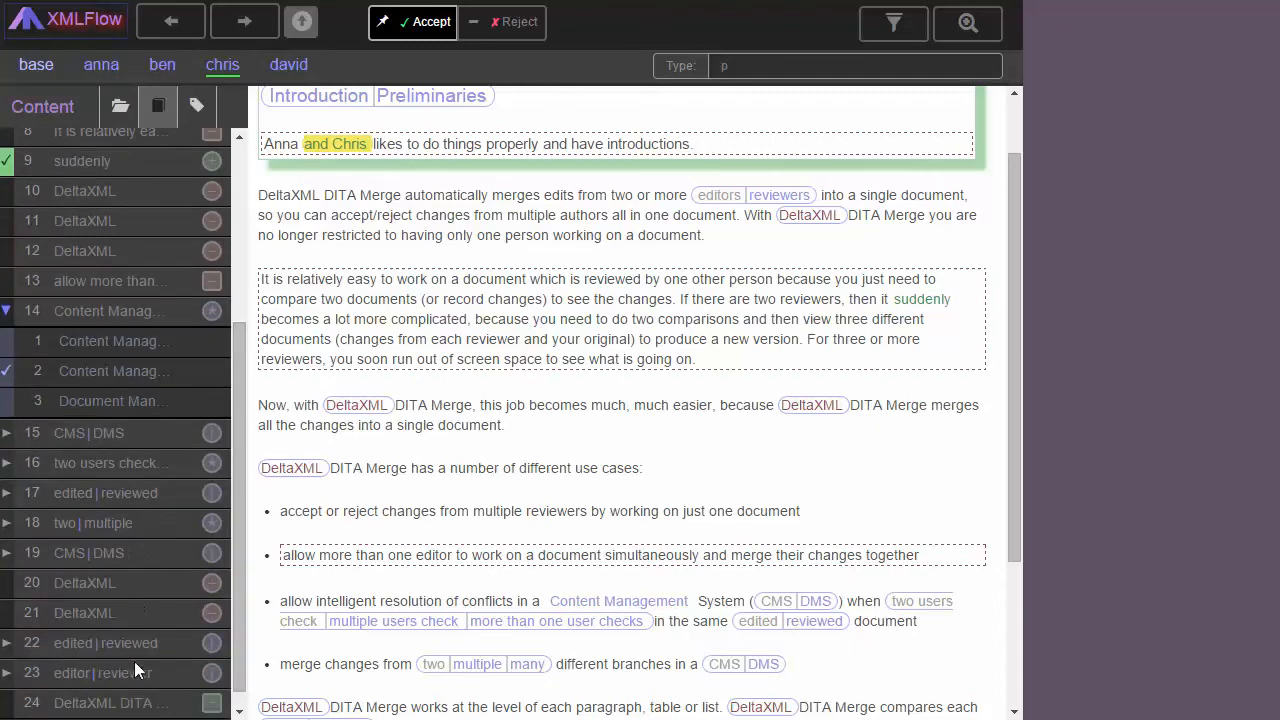
pyautogui.click(136, 704)
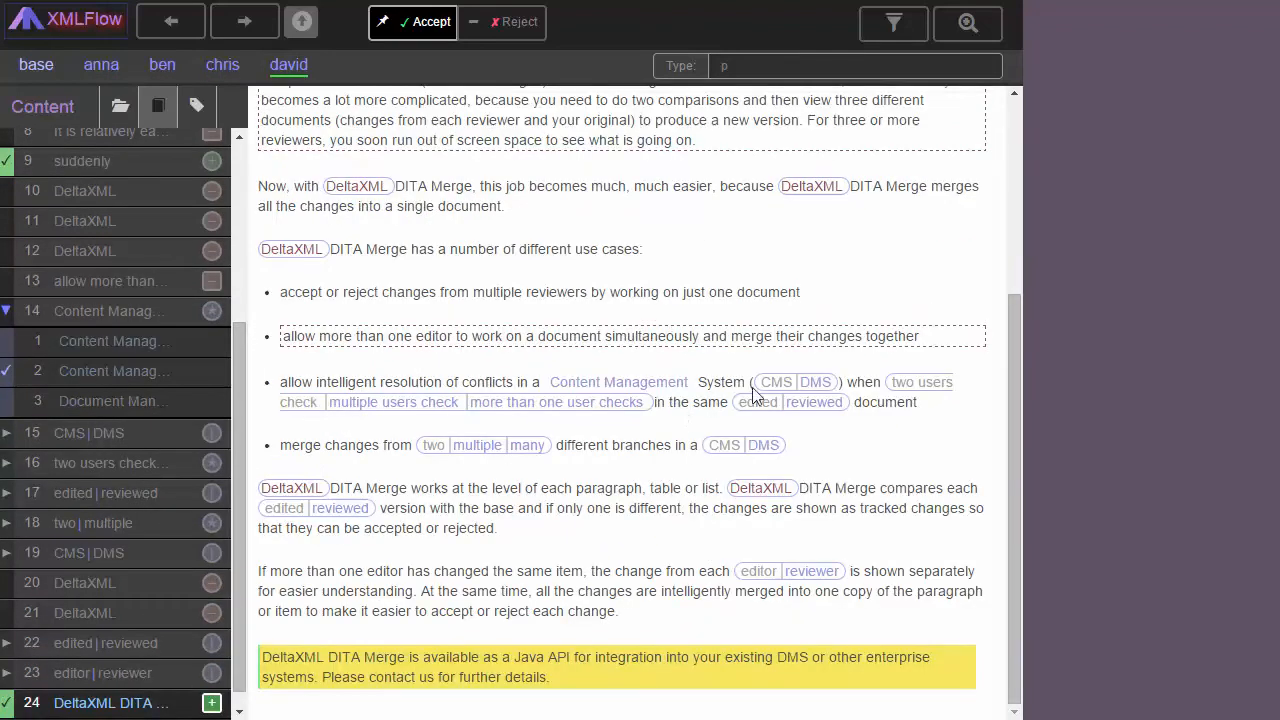
# Resolve changes 15 to 19, 22 and 23 by accepting DMS, "more than one user checks", "reviewed", "multiple" and "reviewer".
pyautogui.click(819, 381)
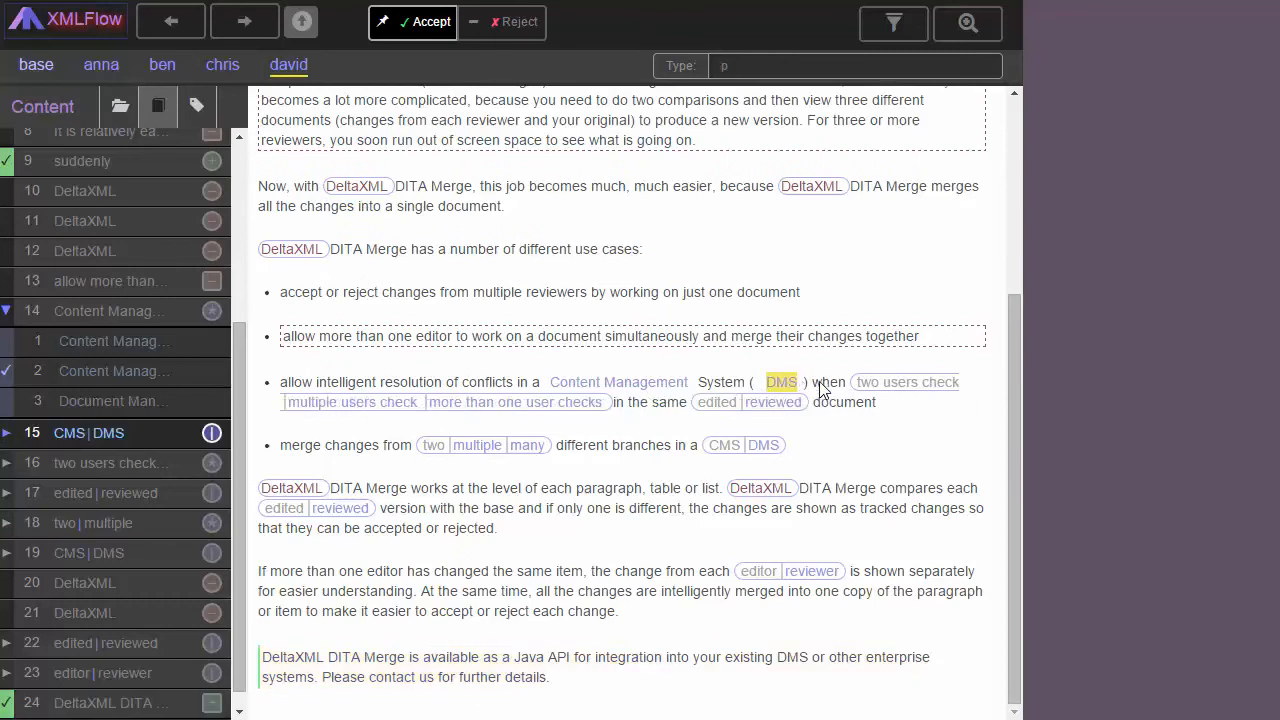
pyautogui.click(770, 403)
pyautogui.click(537, 403)
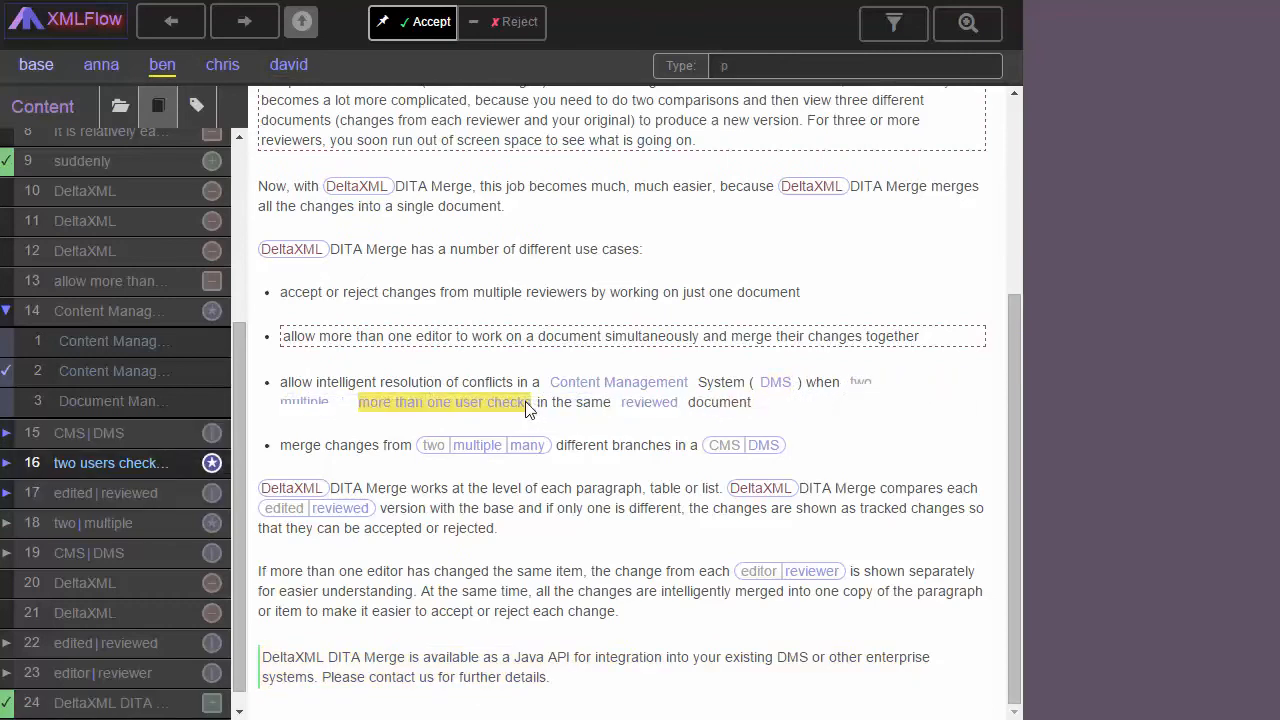
pyautogui.click(478, 445)
pyautogui.click(689, 447)
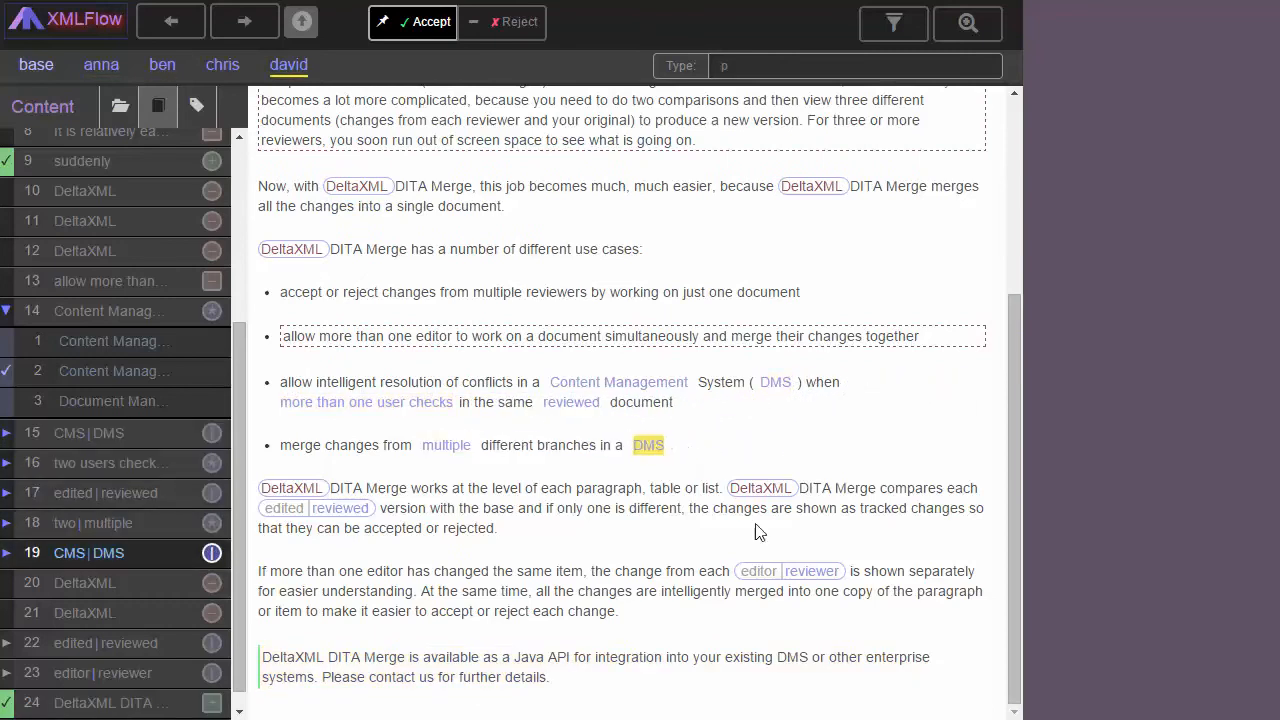
pyautogui.click(808, 571)
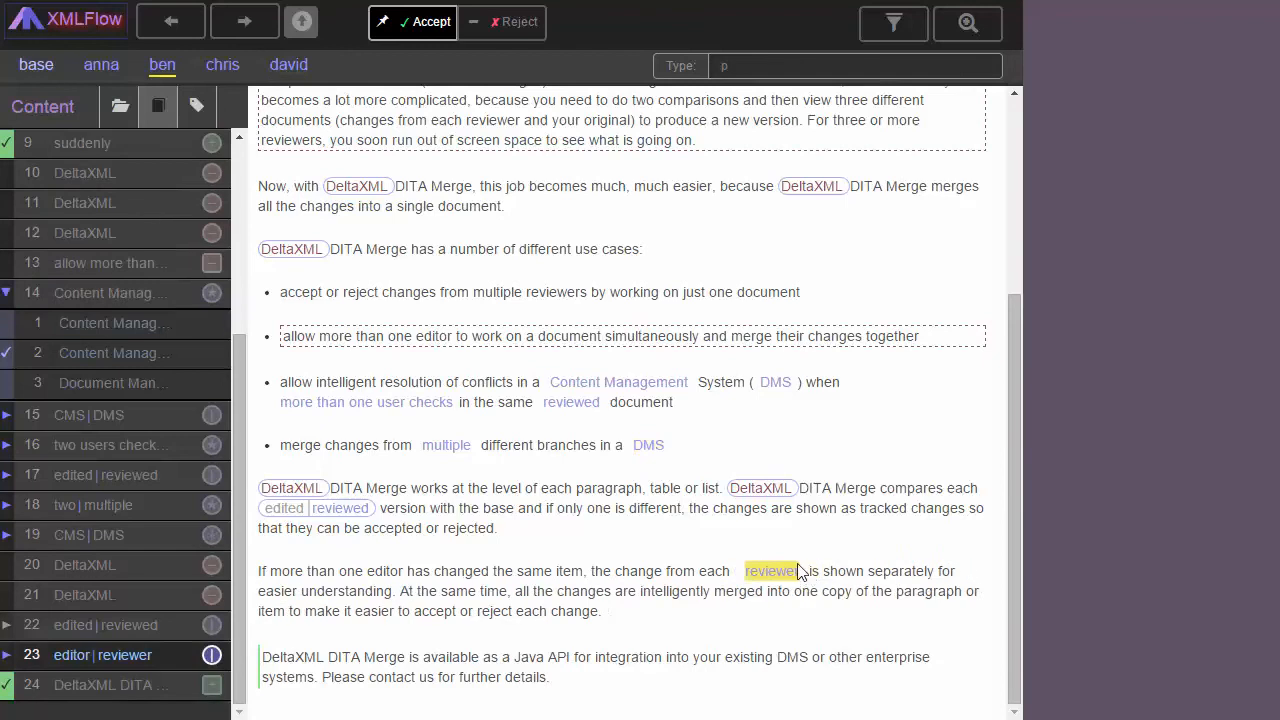
pyautogui.click(316, 508)
# Accept "An" in the title, "Introduction" as section heading, and "reviewers" and the DeltaXML deletion in the first body paragraph.
pyautogui.scroll(3, 470, 533)
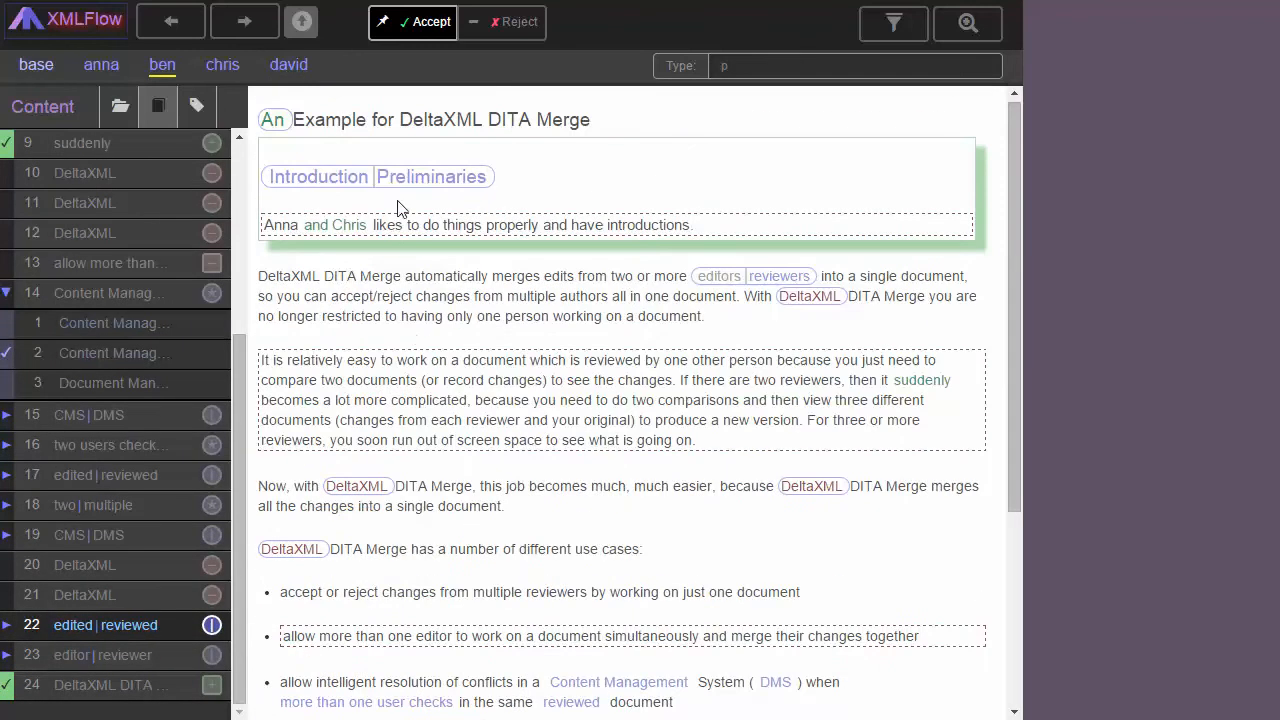
pyautogui.click(273, 126)
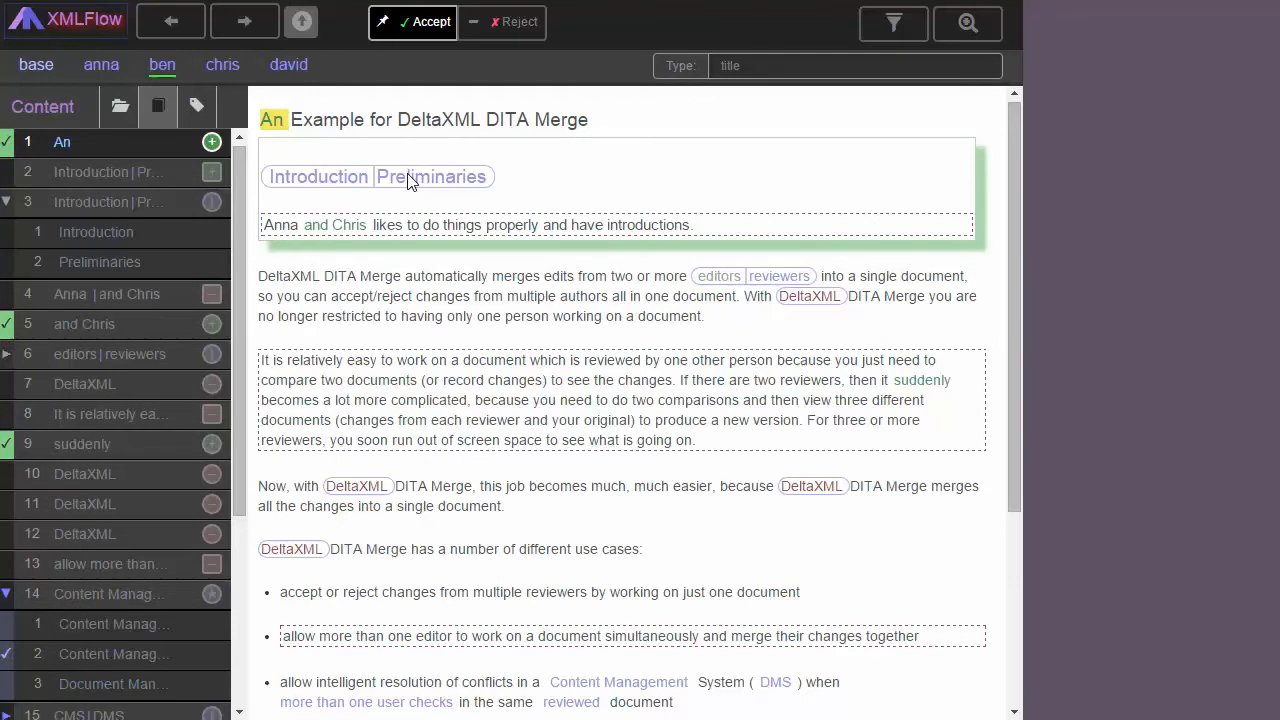
pyautogui.click(320, 186)
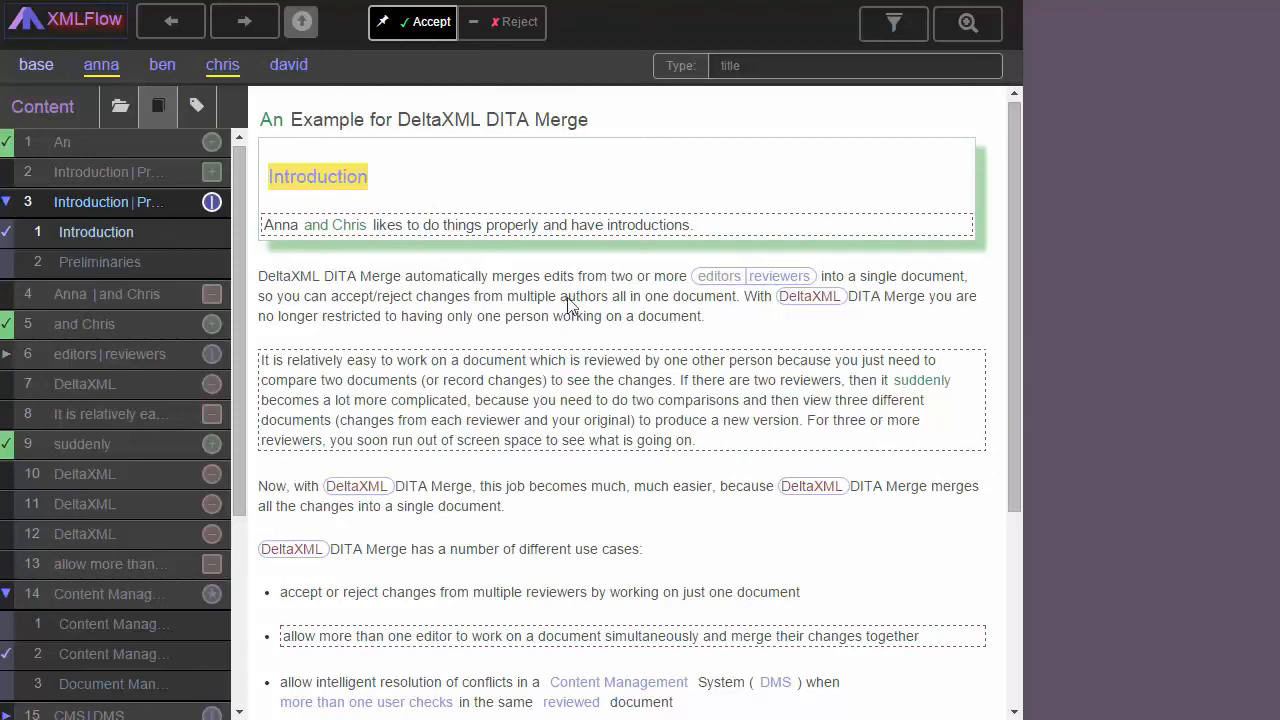
pyautogui.click(762, 279)
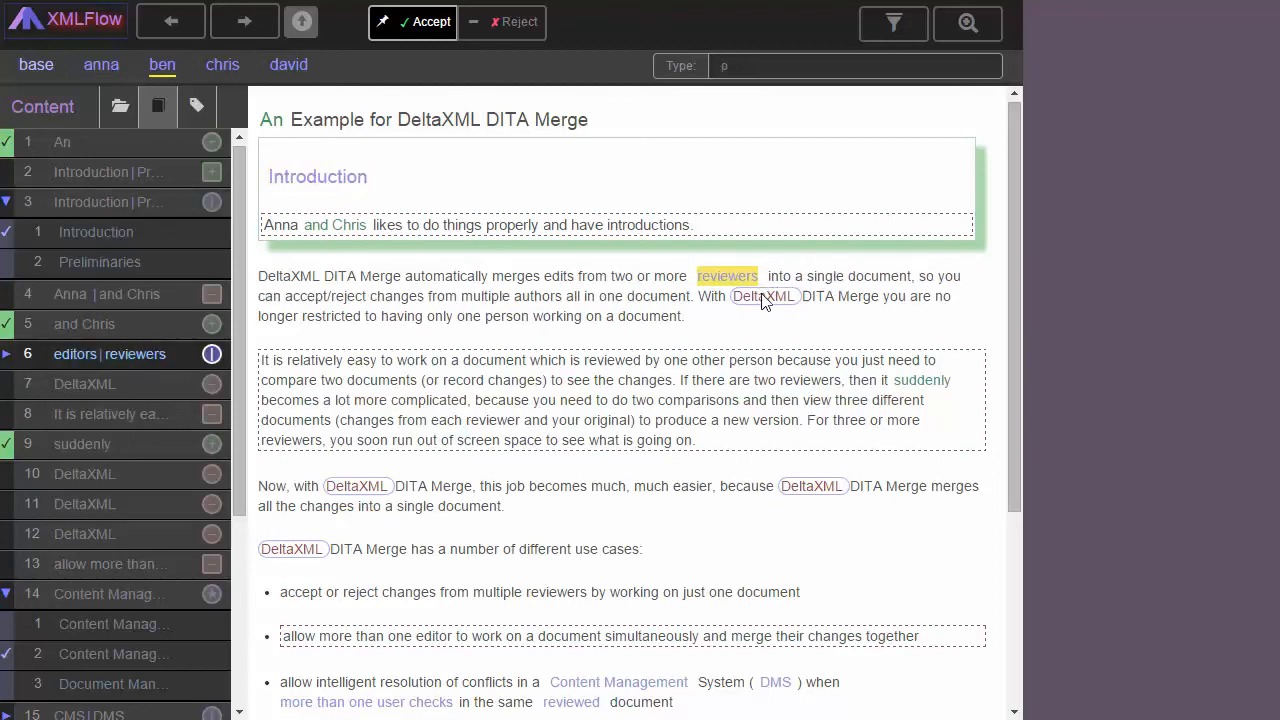
pyautogui.click(764, 300)
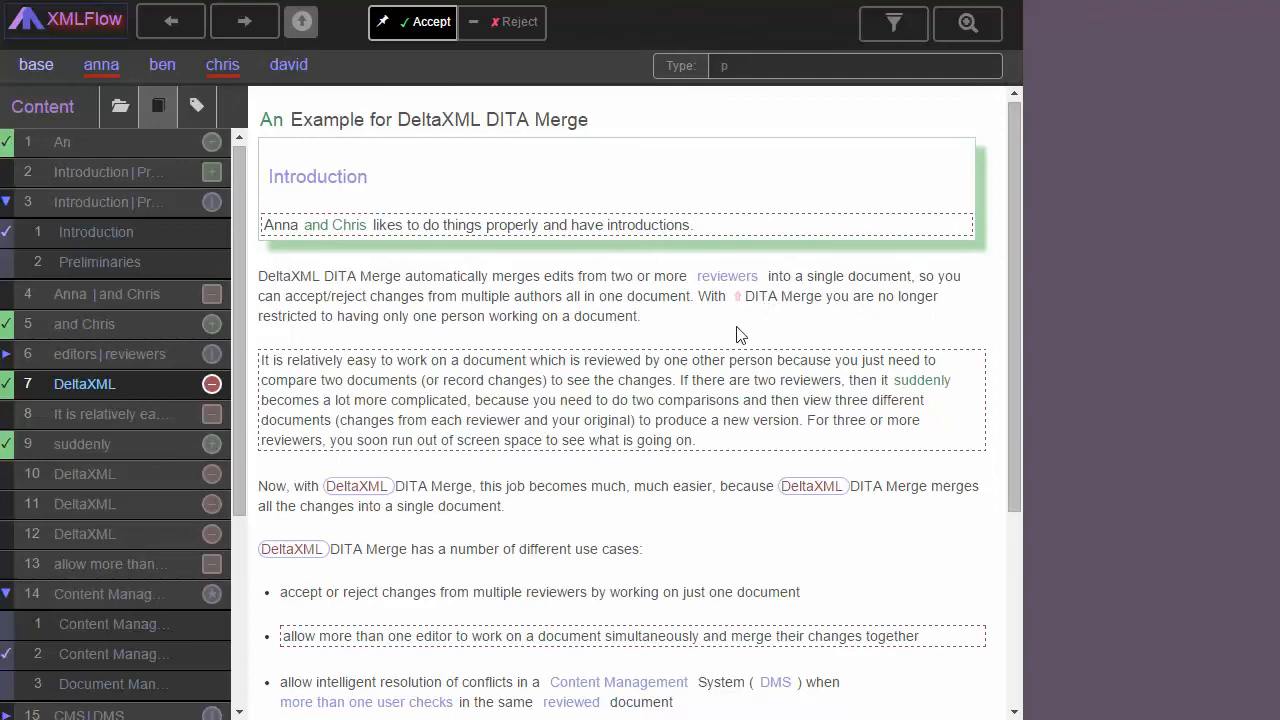
# Accept change 2, the addition of the whole Introduction section.
pyautogui.scroll(-1, 525, 495)
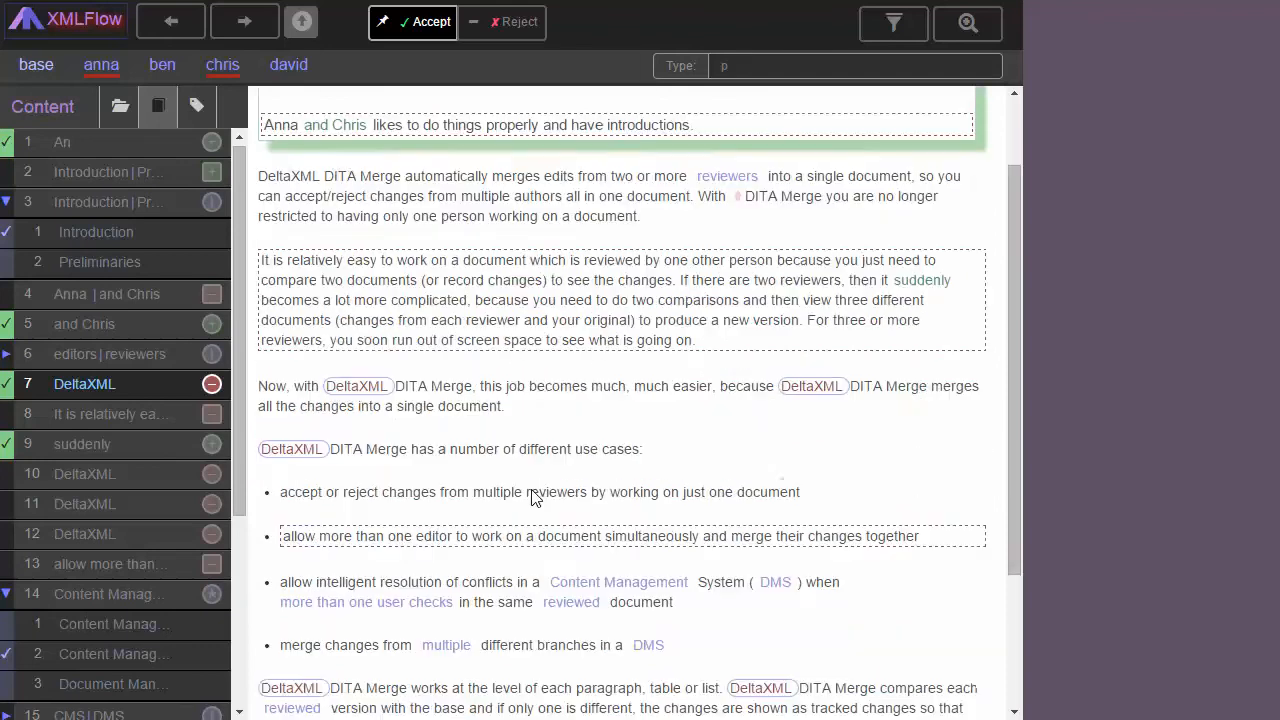
pyautogui.scroll(1, 532, 496)
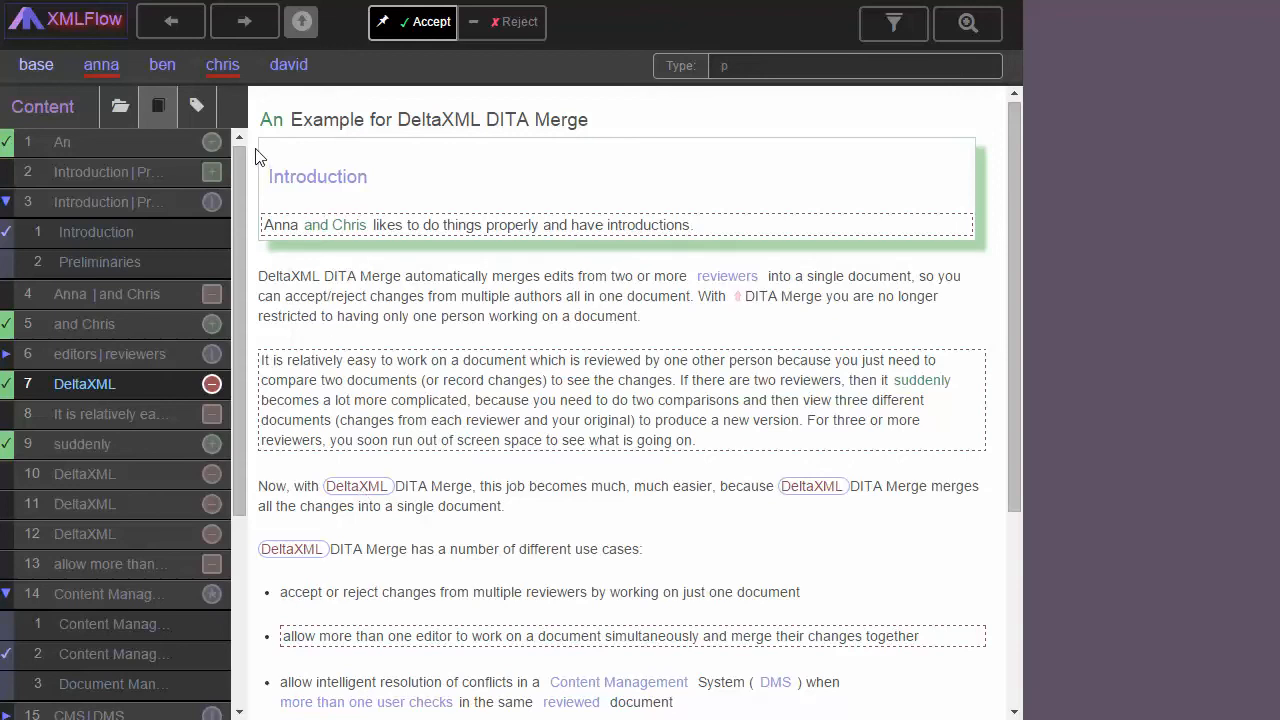
pyautogui.click(309, 160)
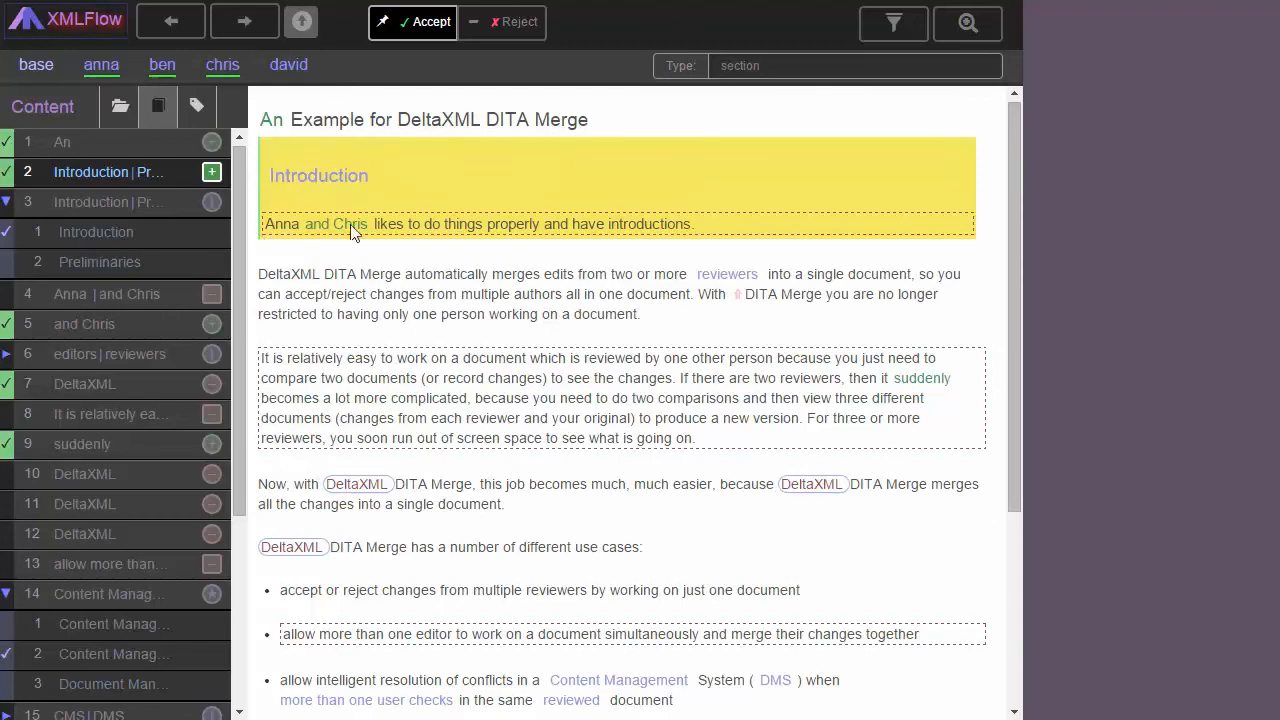
# Reject the deletion of the "It is relatively easy" paragraph and accept the deletion of the Introduction section's paragraph.
pyautogui.click(498, 33)
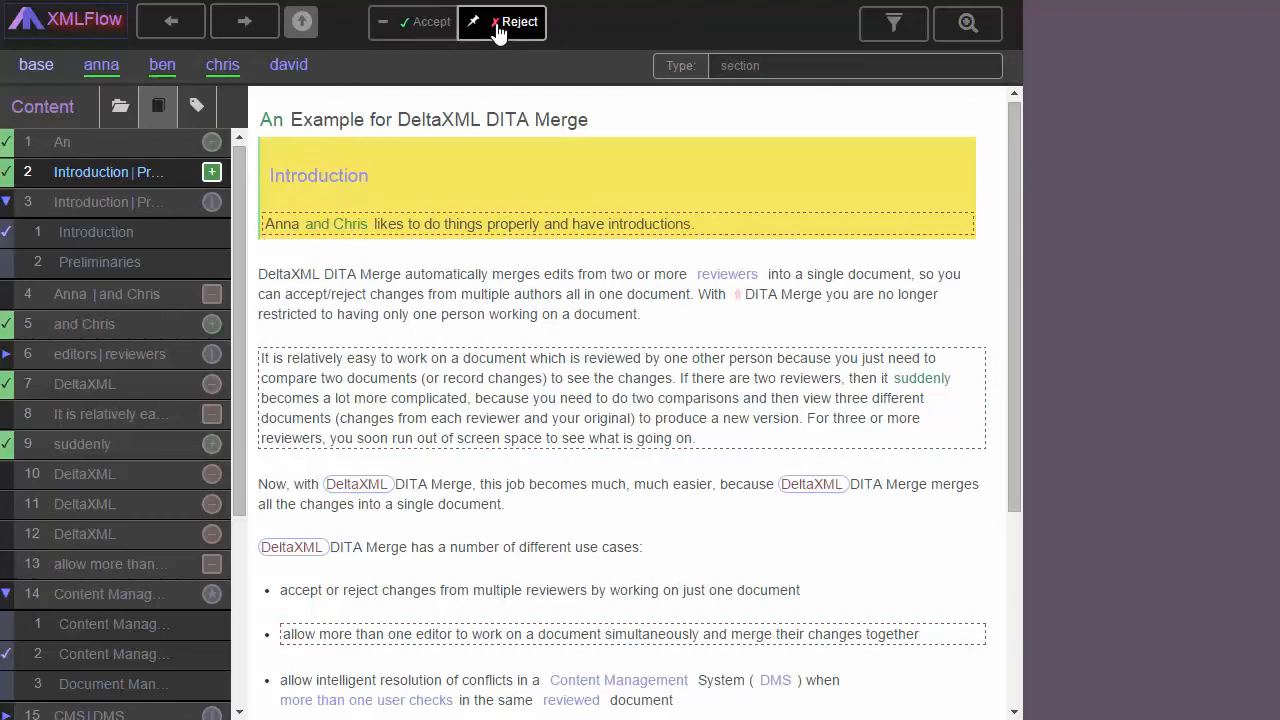
pyautogui.click(307, 367)
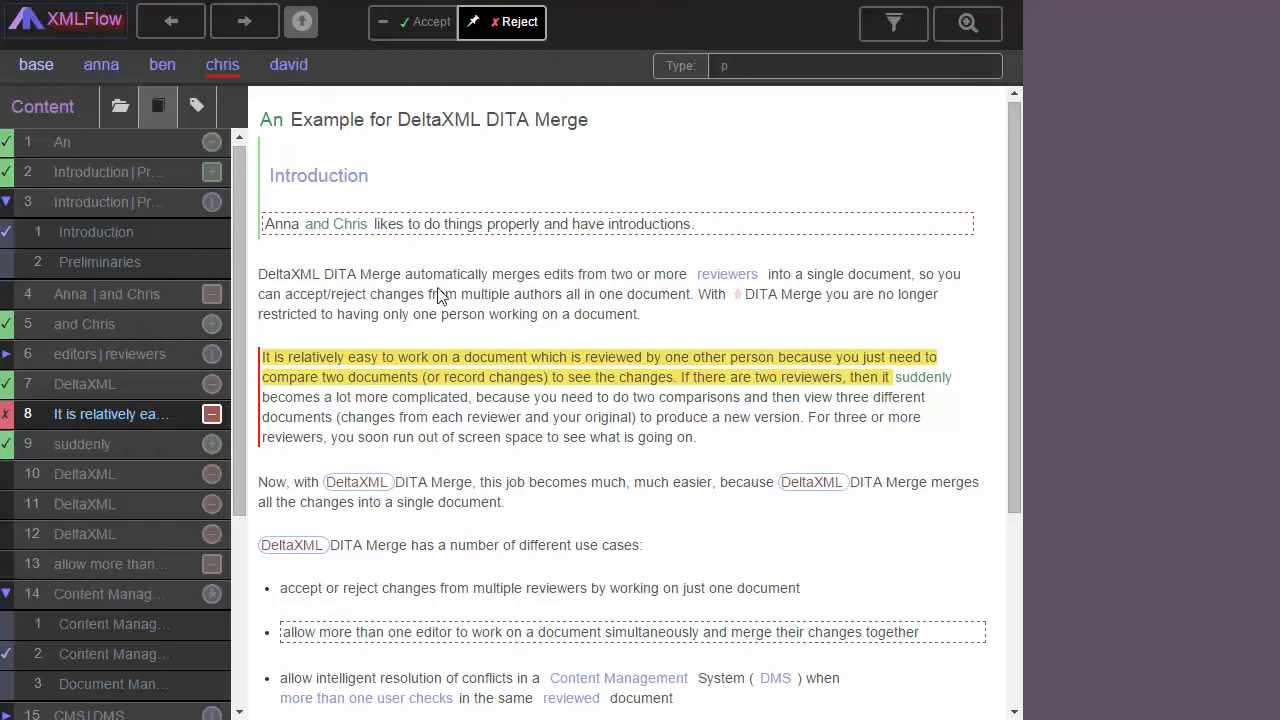
pyautogui.click(402, 30)
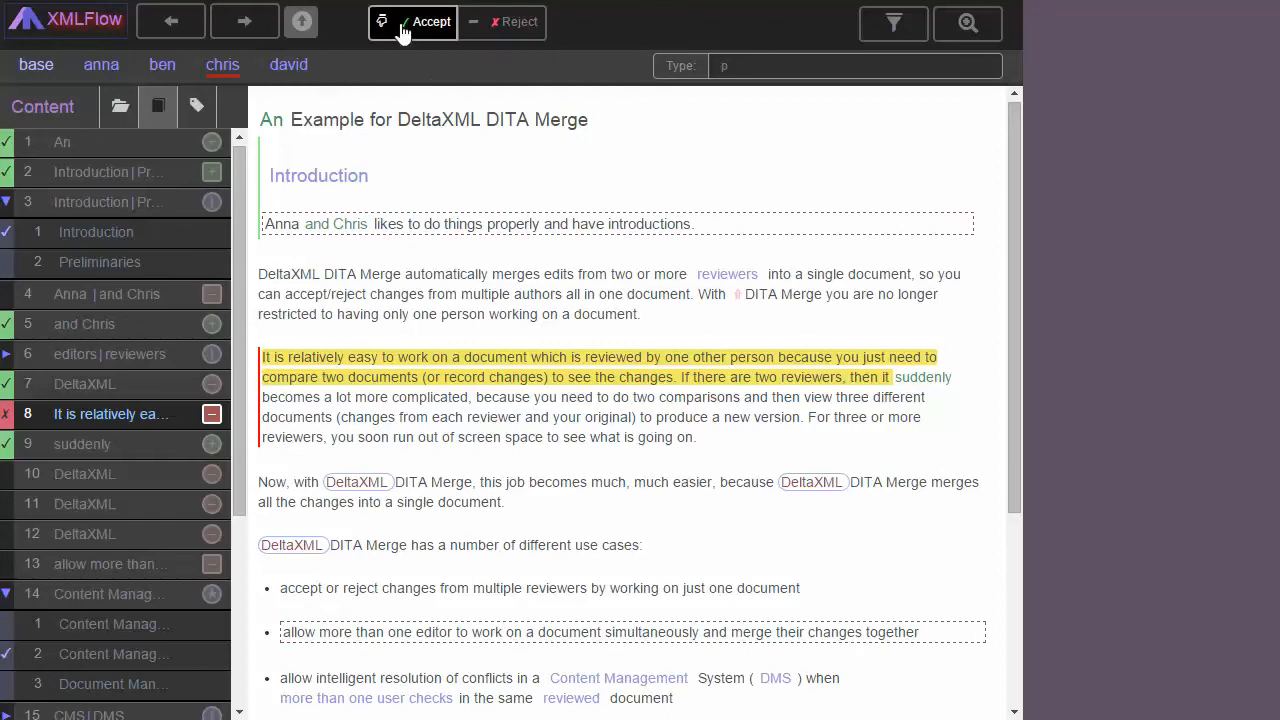
pyautogui.click(718, 227)
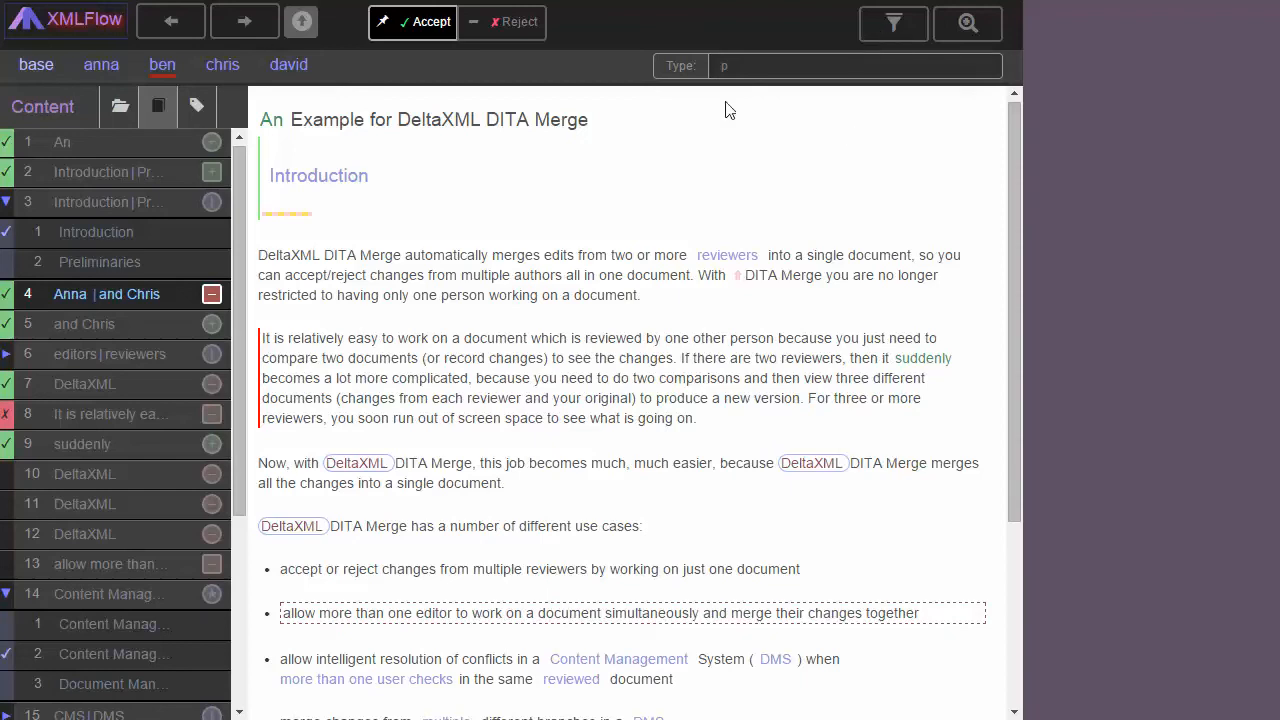
# Show the element paths in the document and examine the first two list items and their element type.
pyautogui.click(893, 24)
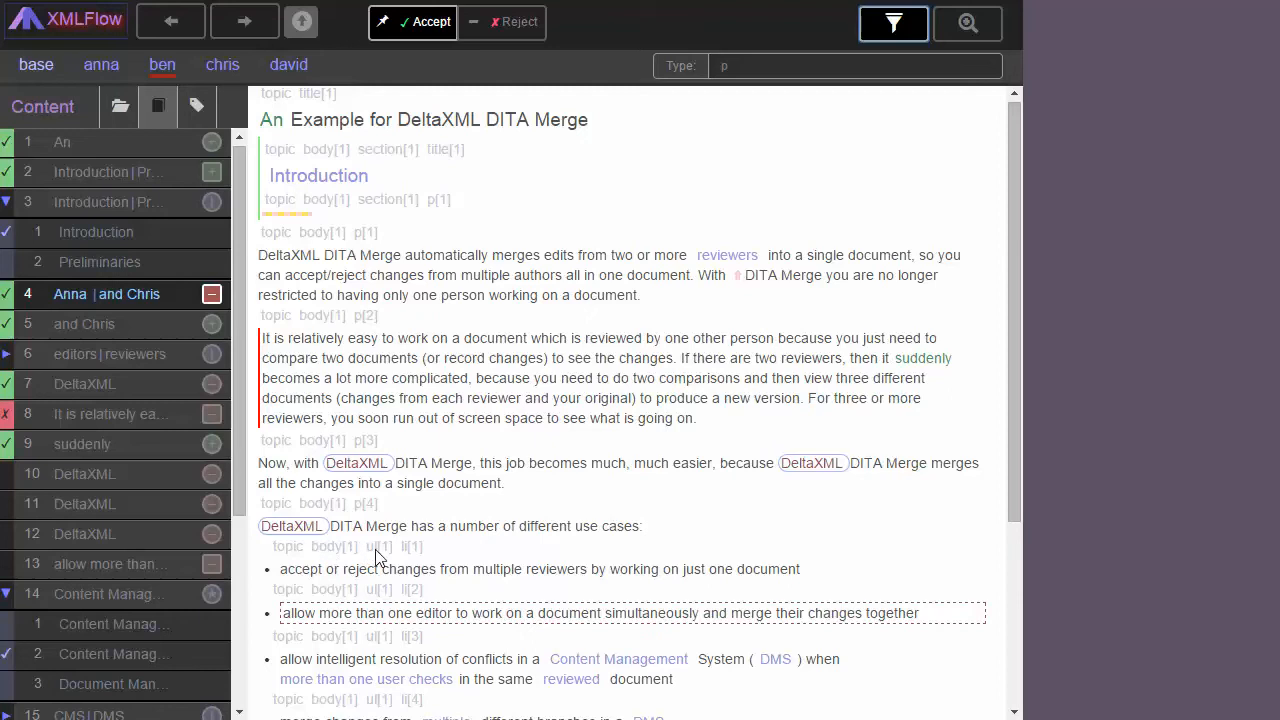
pyautogui.click(420, 575)
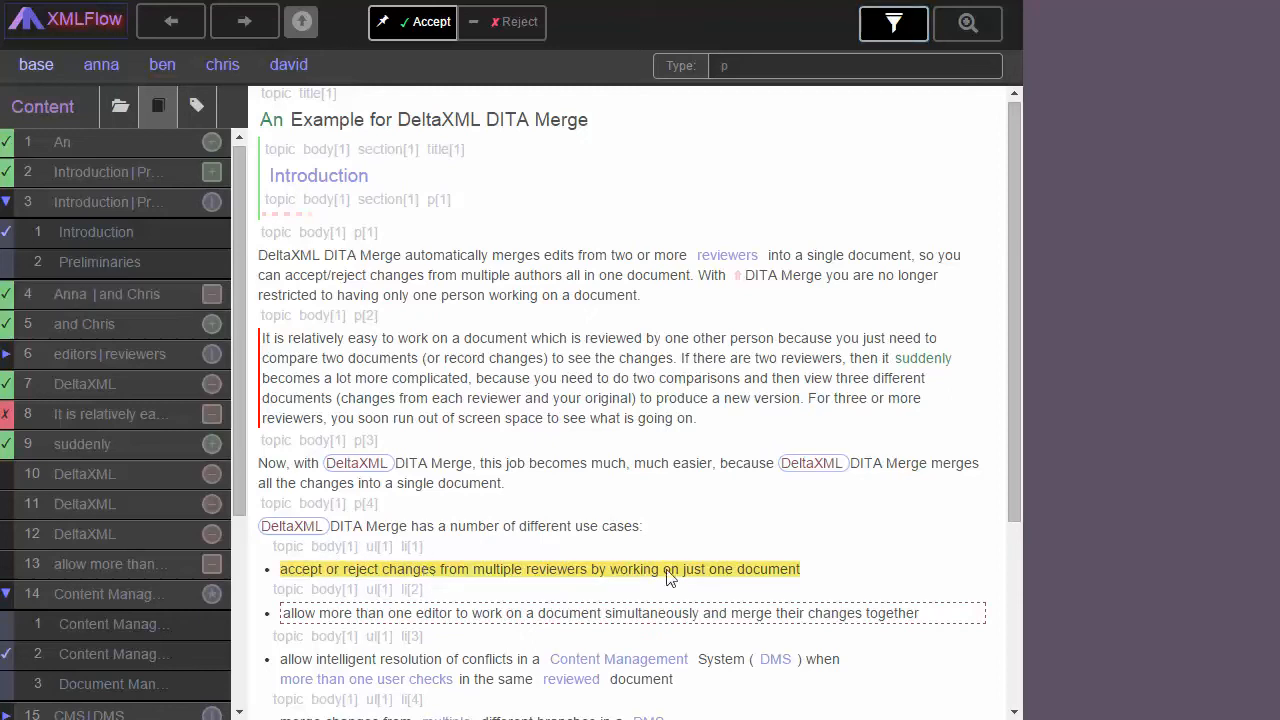
pyautogui.click(856, 621)
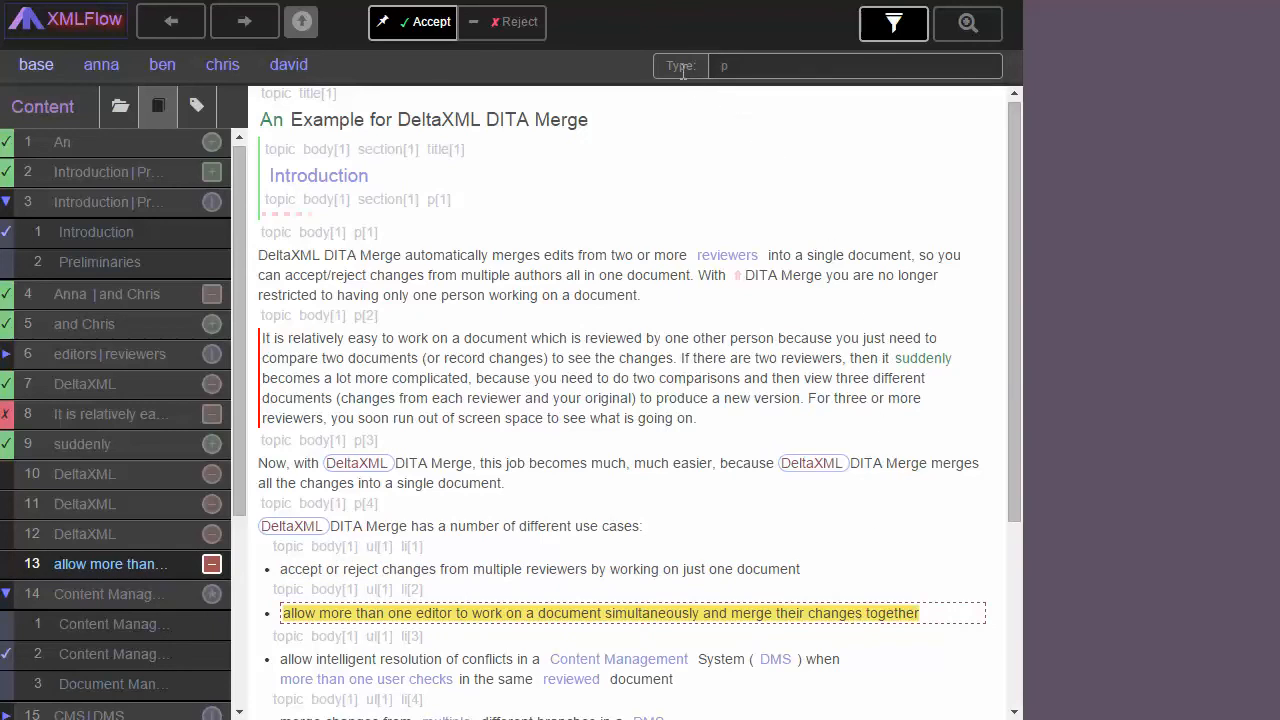
pyautogui.click(725, 67)
pyautogui.write('p')
# Reject the deletion of the "allow more than one editor" list item and of DeltaXML in change 20.
pyautogui.click(491, 30)
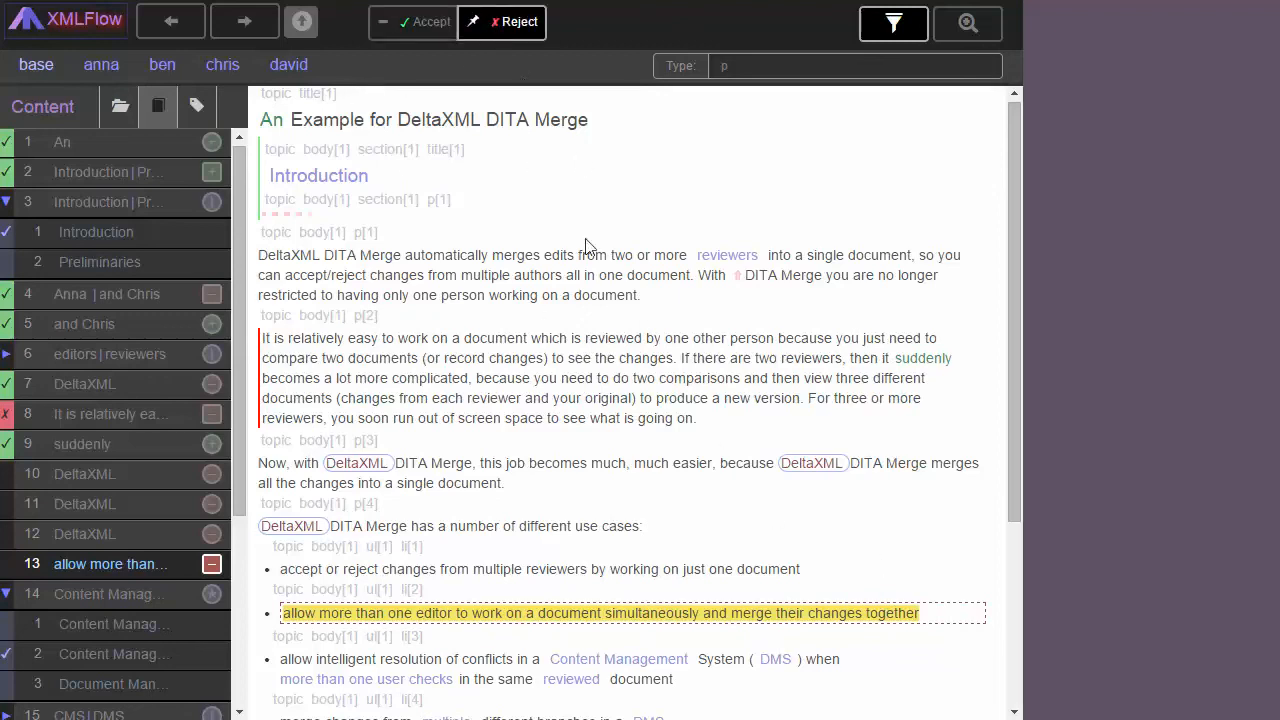
pyautogui.click(949, 621)
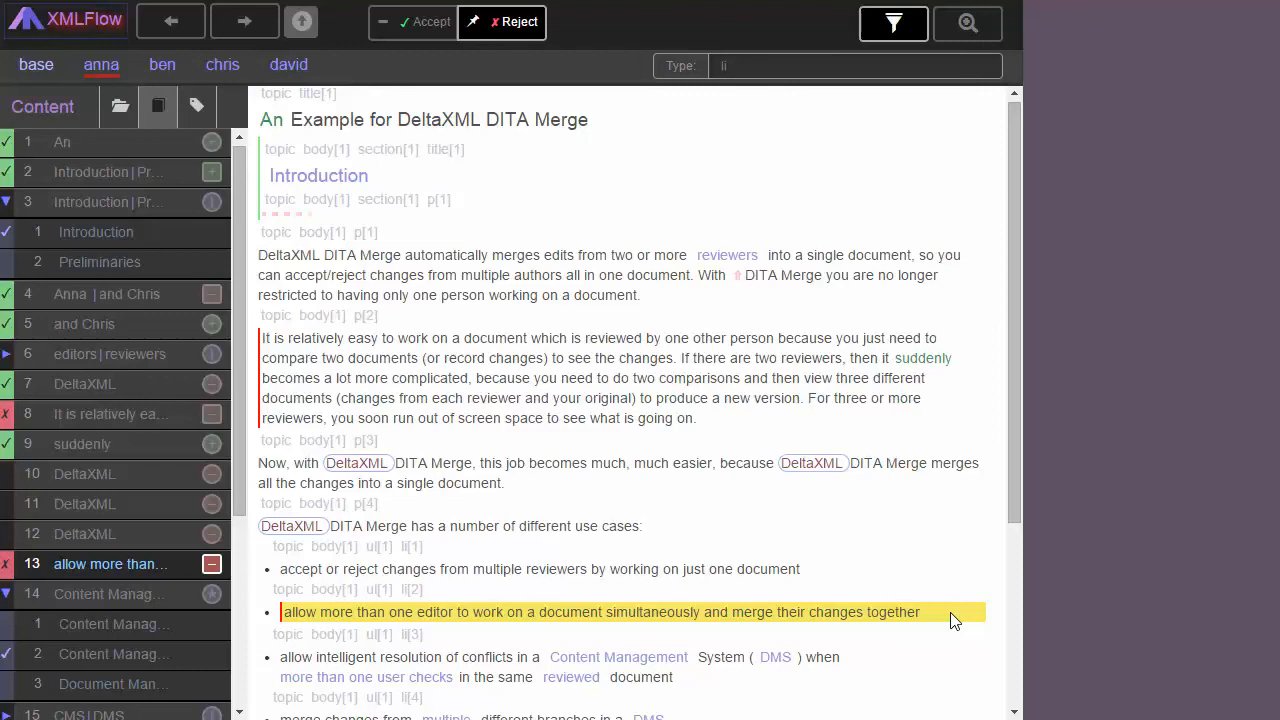
pyautogui.scroll(-5, 950, 616)
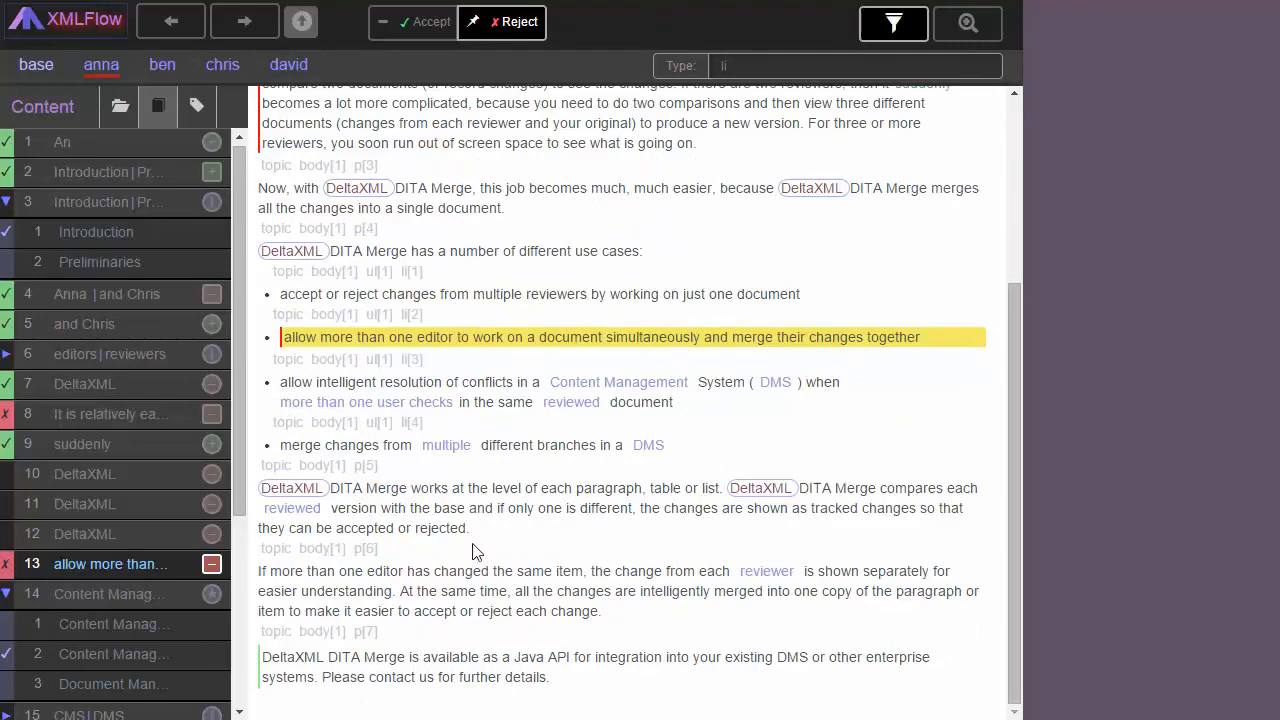
pyautogui.click(275, 497)
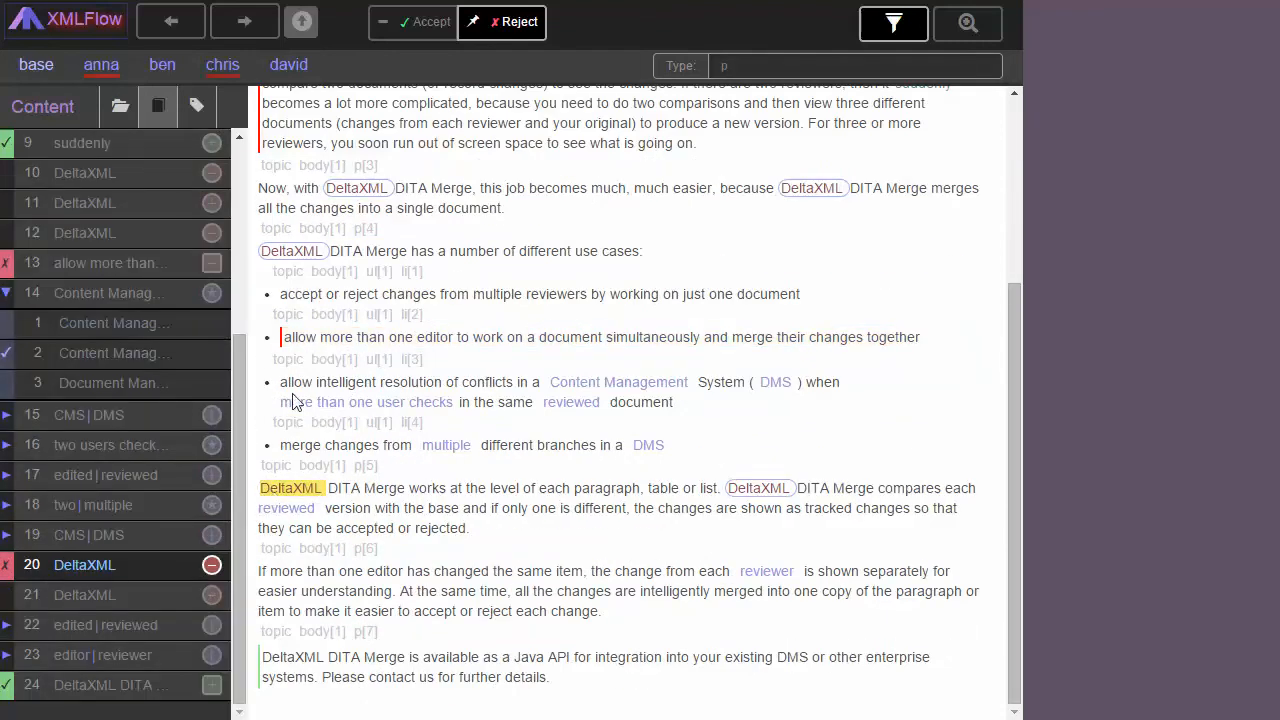
# Reject the deletions of DeltaXML in changes 12, 10, 11 and 21.
pyautogui.click(284, 256)
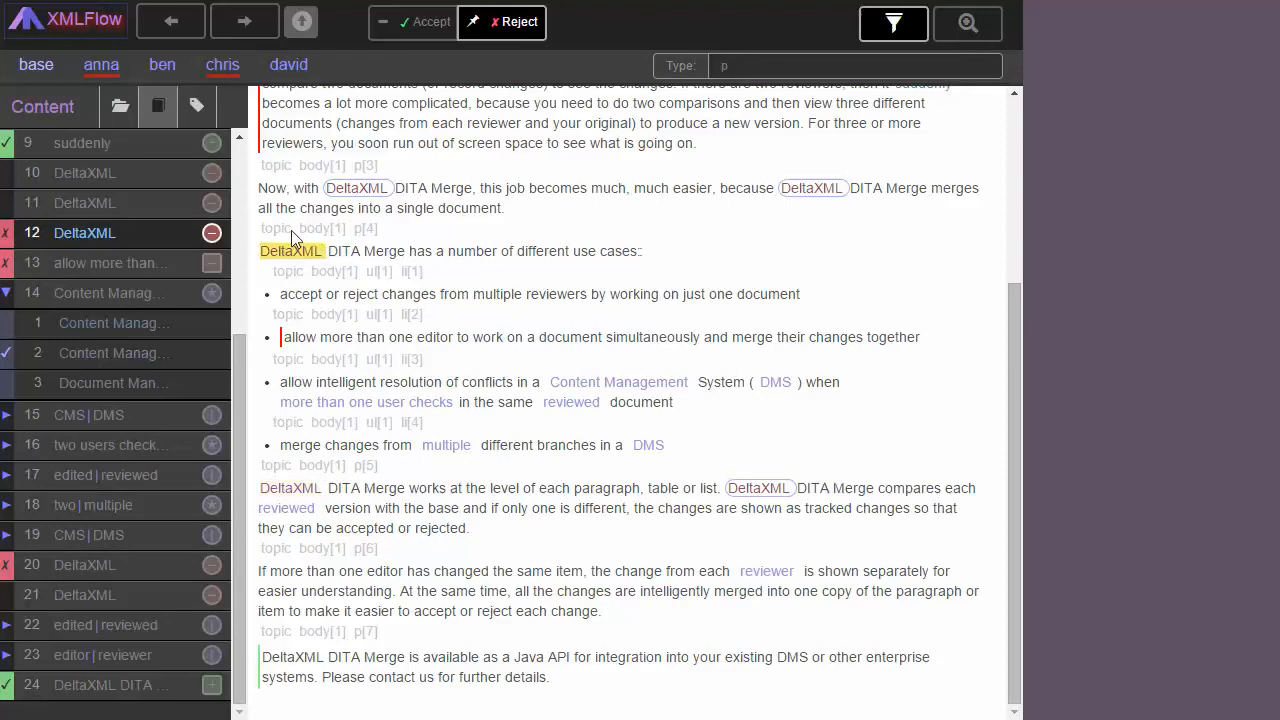
pyautogui.click(352, 190)
pyautogui.click(806, 194)
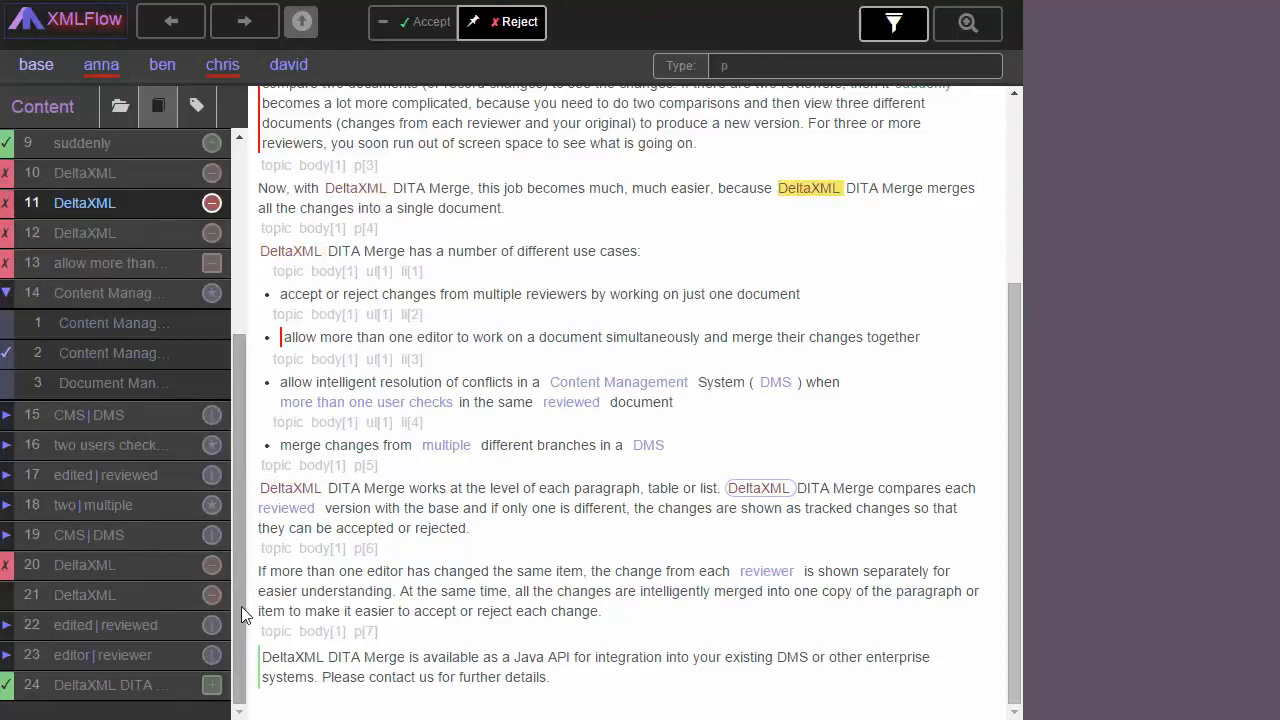
pyautogui.moveTo(241, 606); pyautogui.dragTo(288, 668)
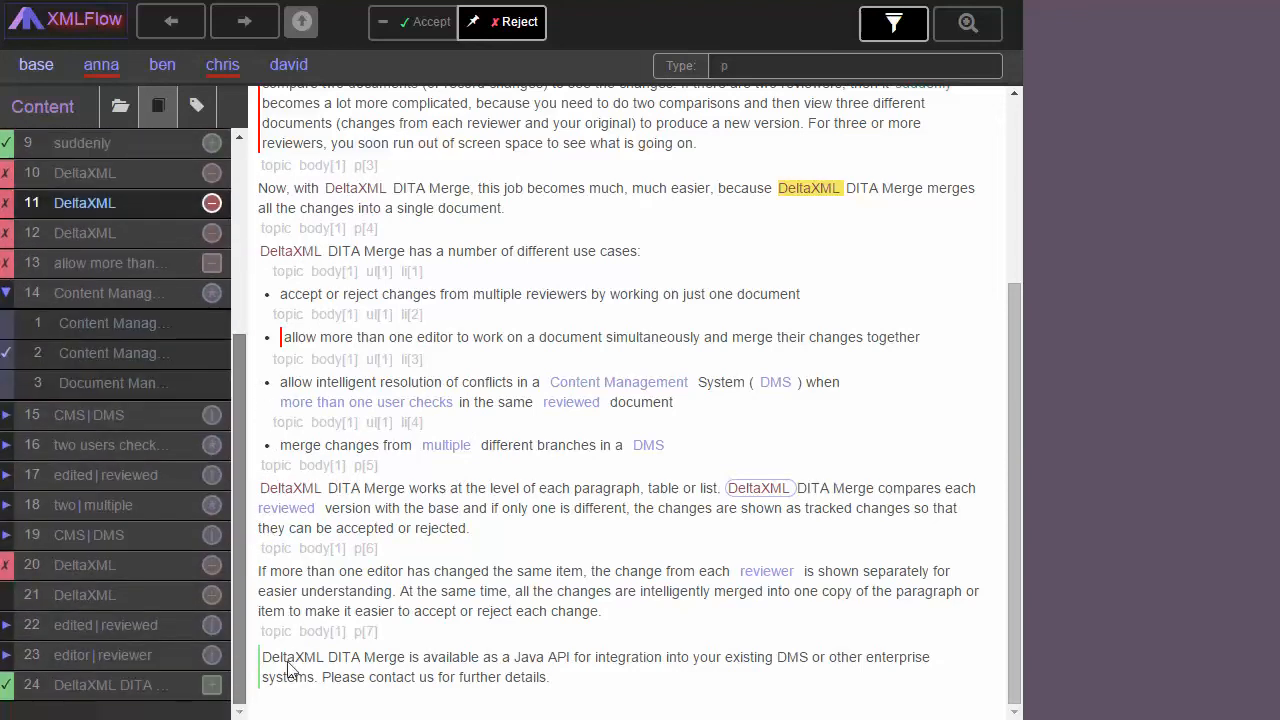
pyautogui.click(122, 593)
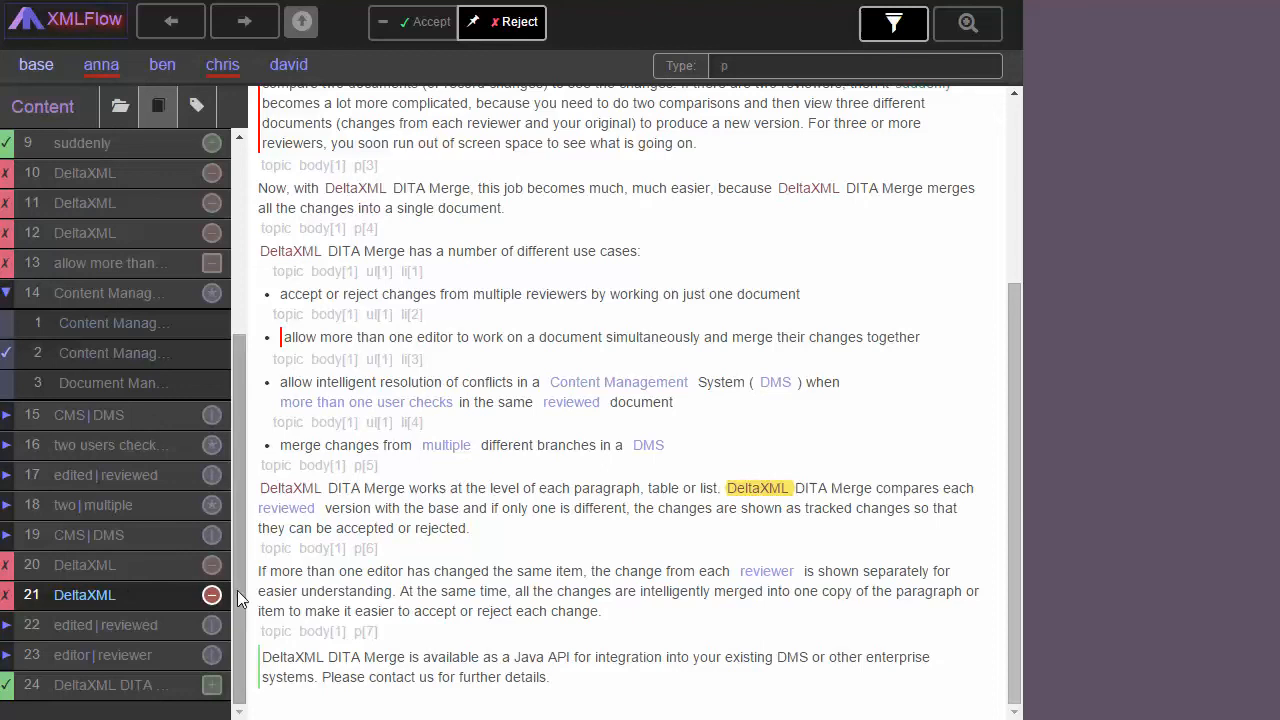
# Reject the addition of the id attribute with the value "quick".
pyautogui.moveTo(237, 590); pyautogui.dragTo(256, 392)
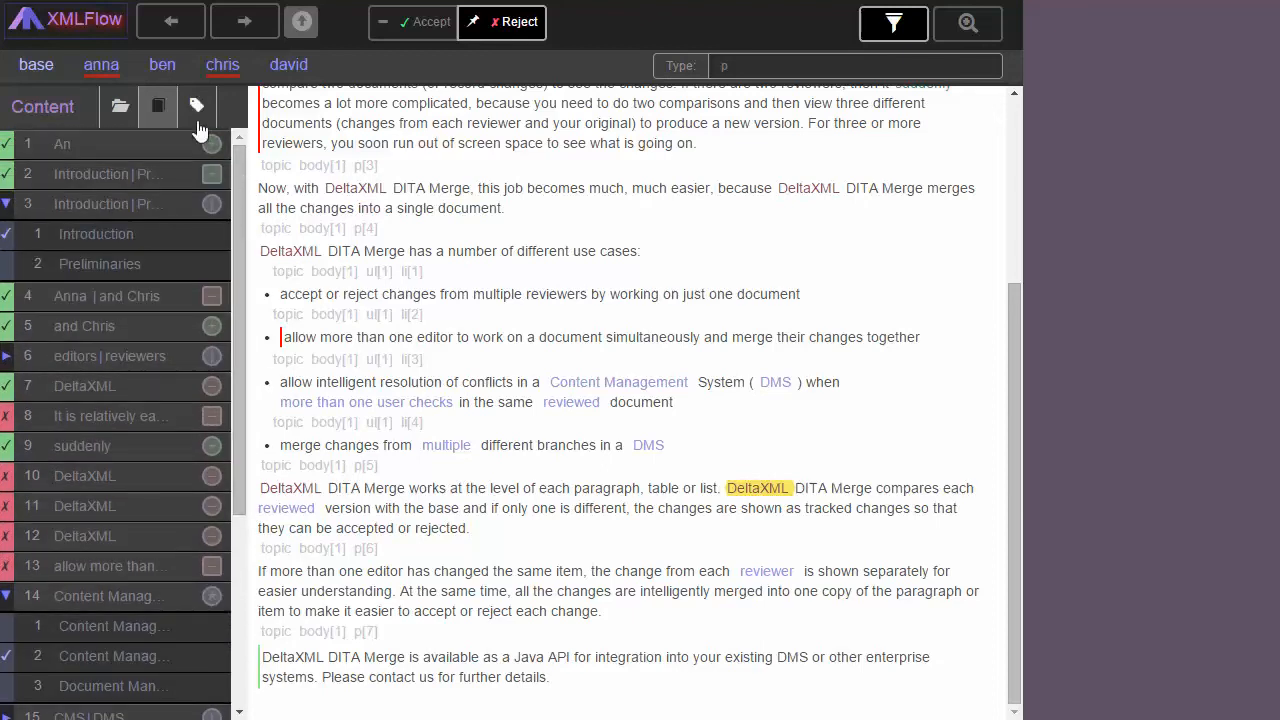
pyautogui.click(197, 108)
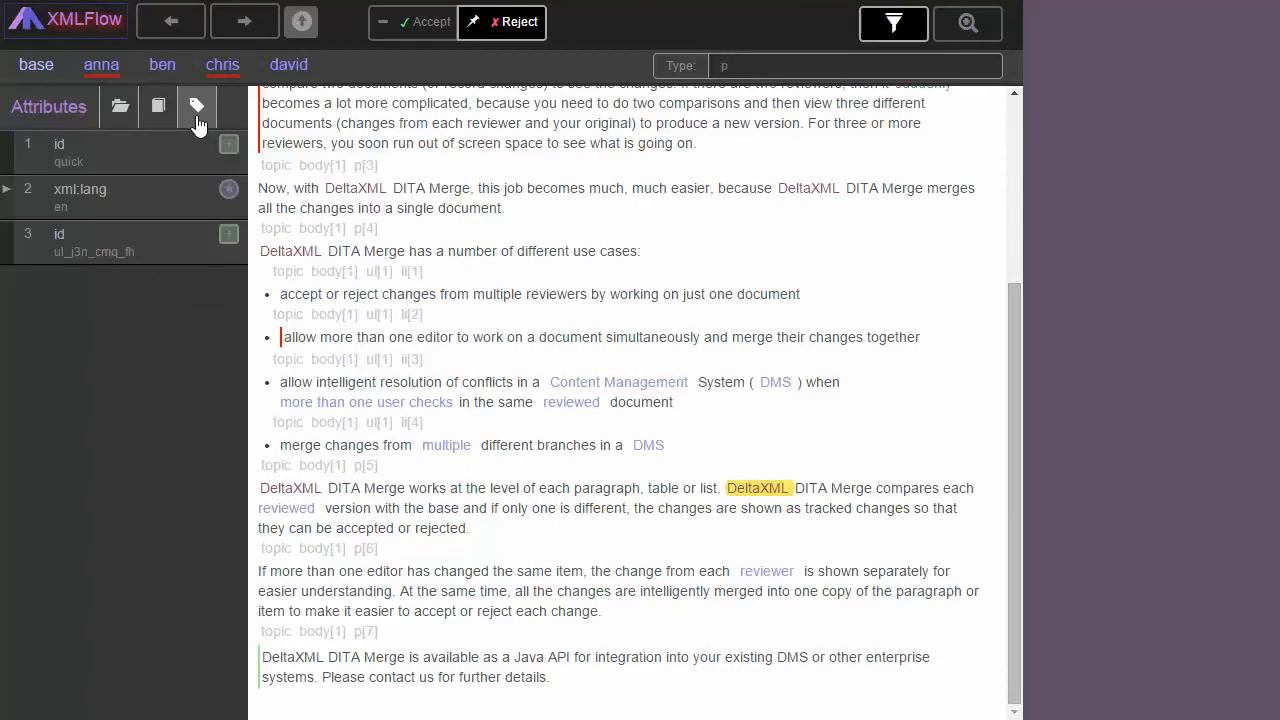
pyautogui.click(76, 162)
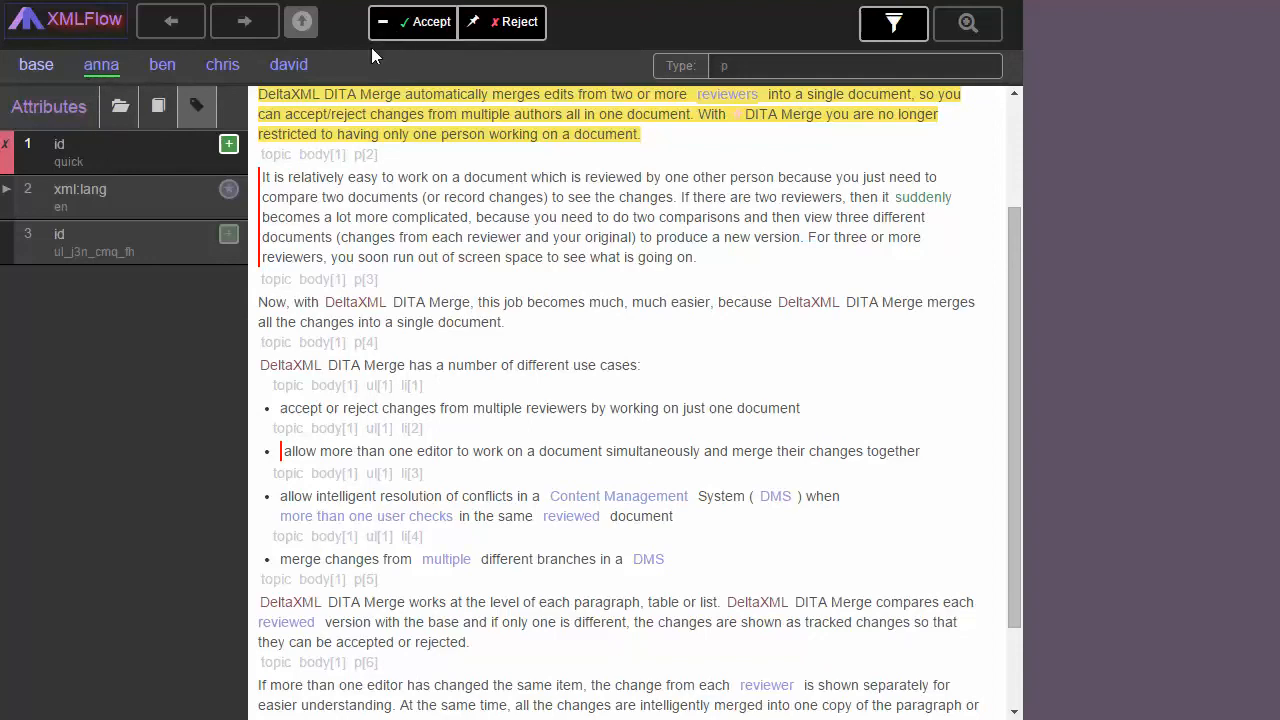
# Choose en-GB for the xml:lang attribute and accept the addition of the bulleted list's id attribute.
pyautogui.click(109, 201)
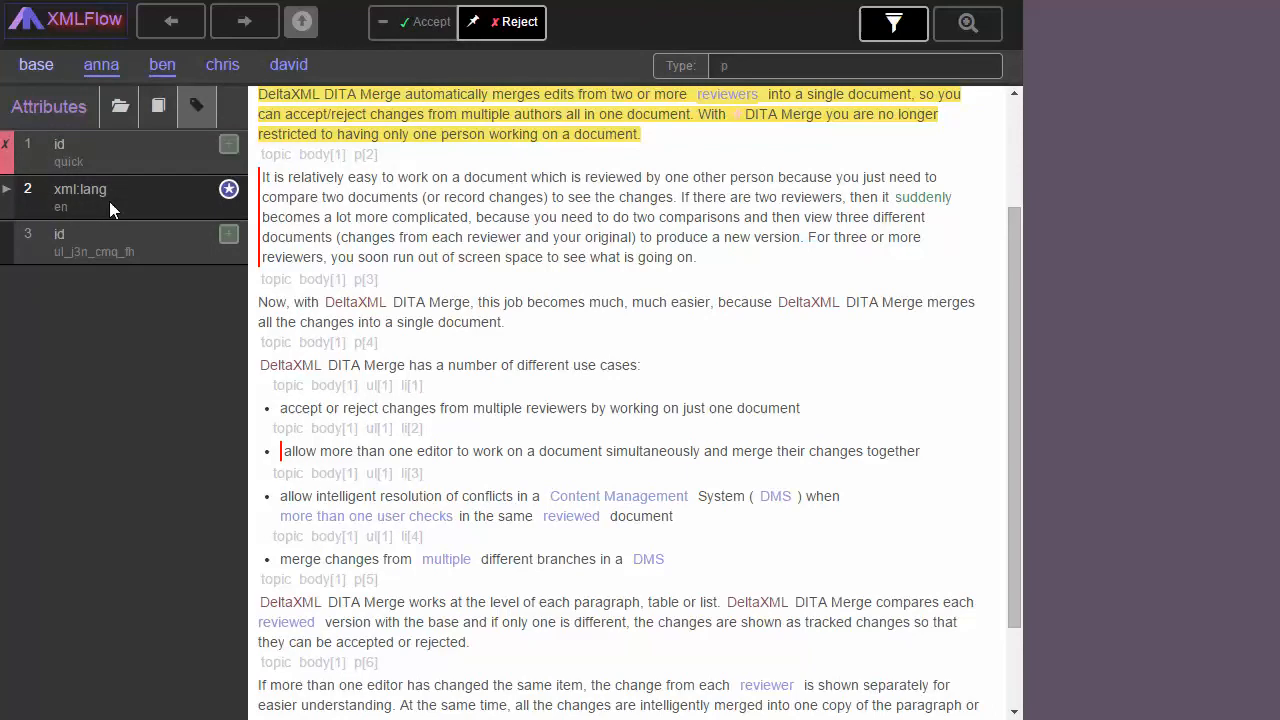
pyautogui.click(109, 201)
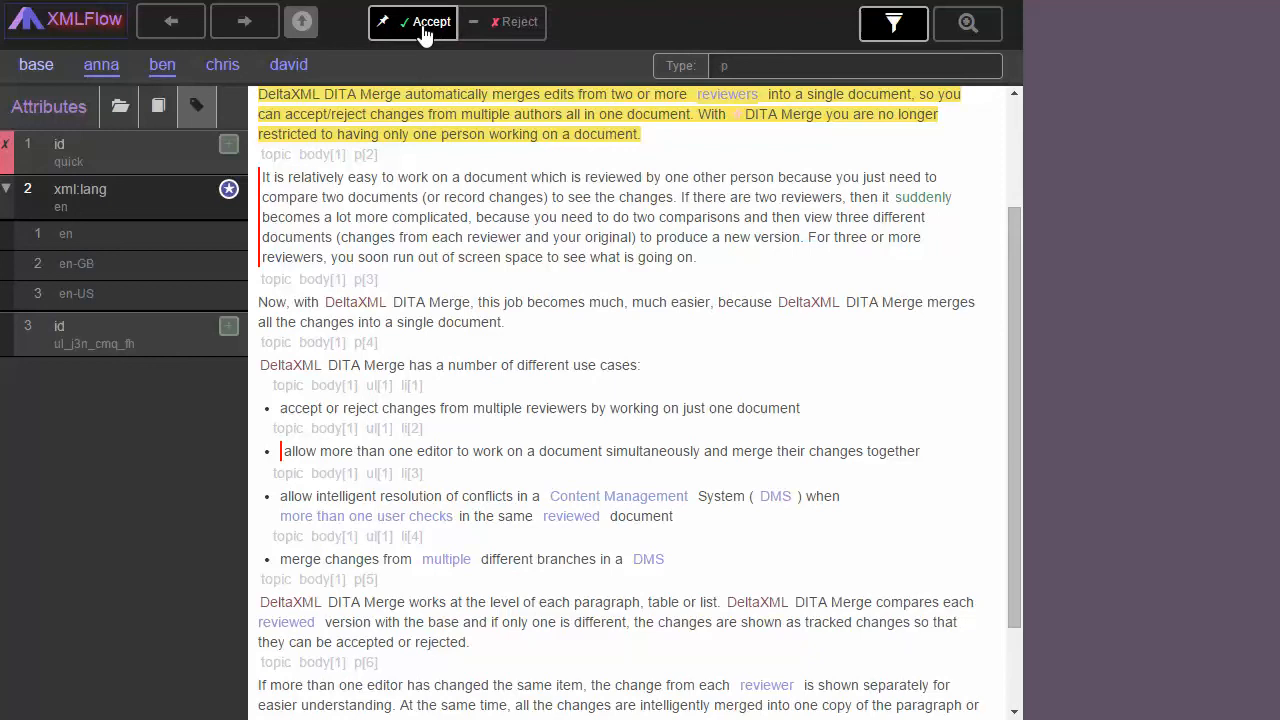
pyautogui.click(77, 266)
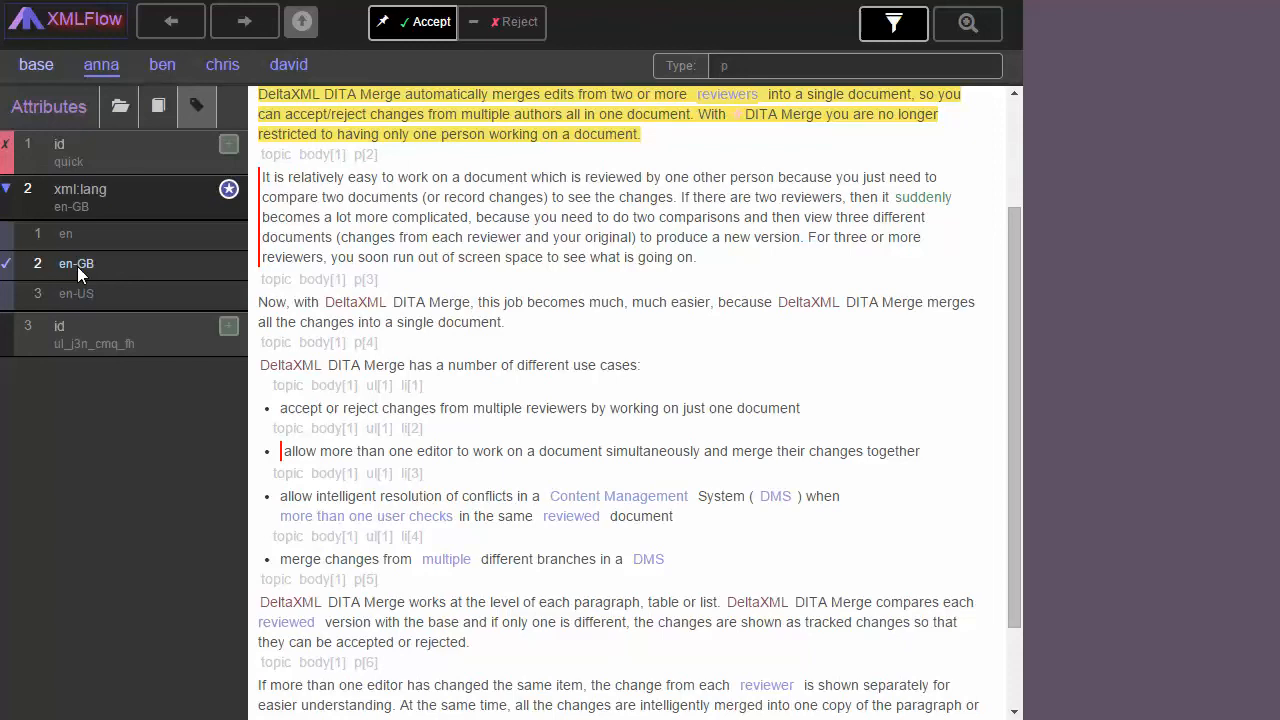
pyautogui.click(70, 329)
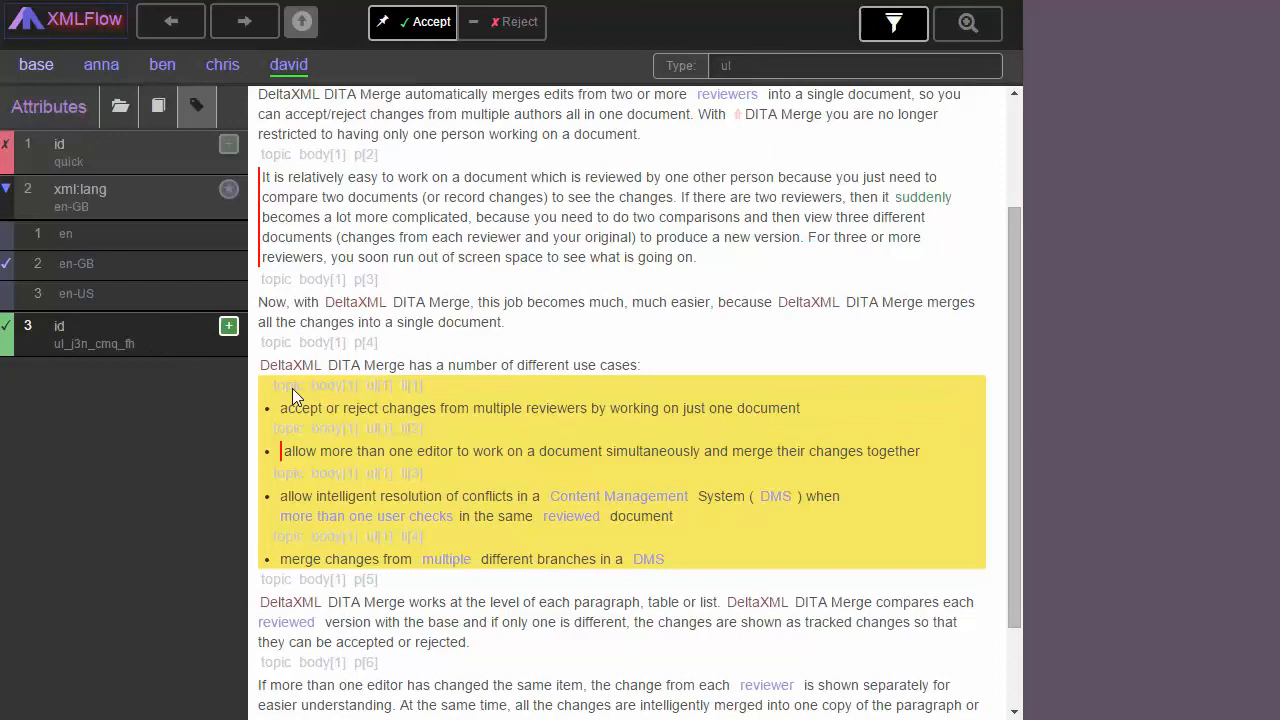
# Finalize the working merge into a finished DITA document.
pyautogui.click(160, 110)
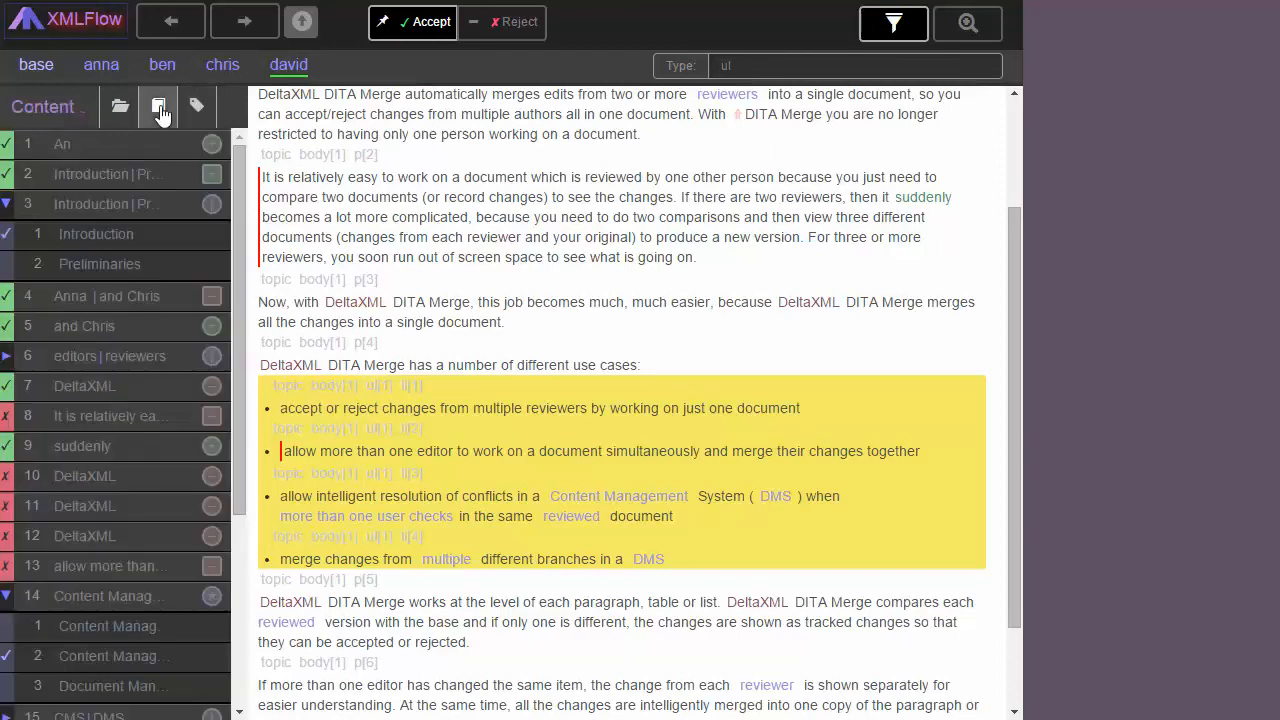
pyautogui.moveTo(234, 196); pyautogui.dragTo(260, 168)
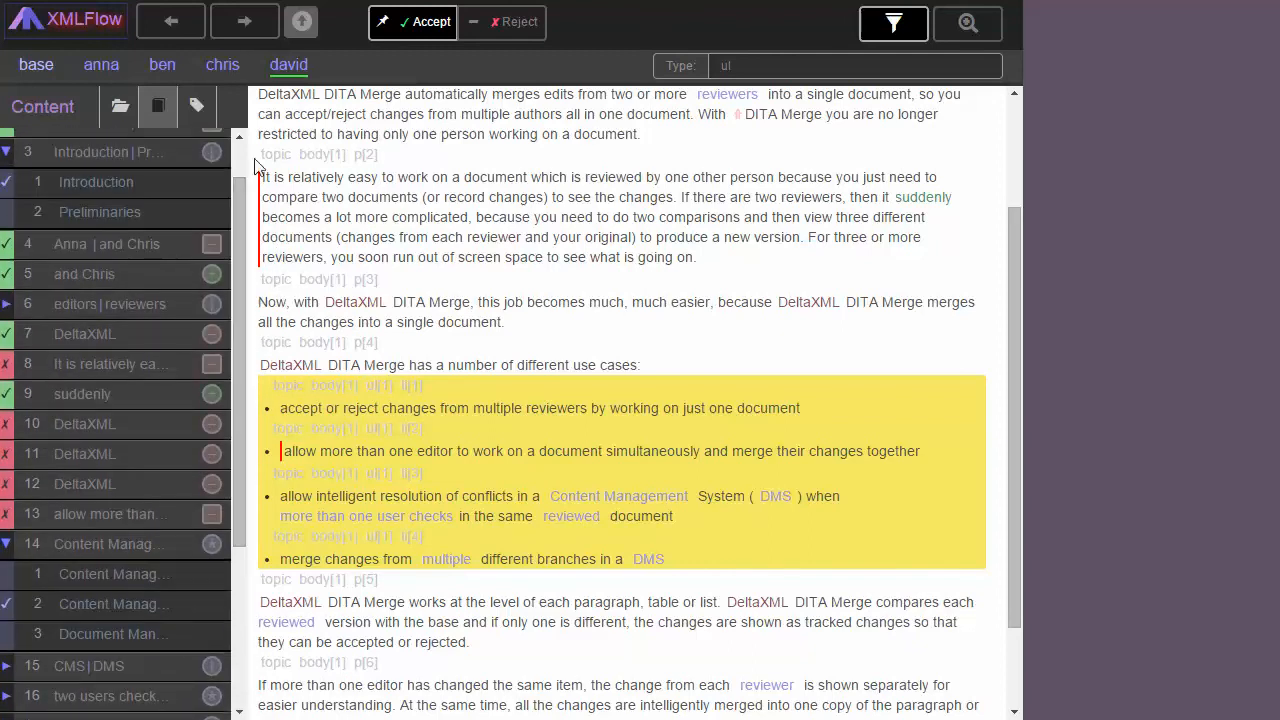
pyautogui.click(118, 111)
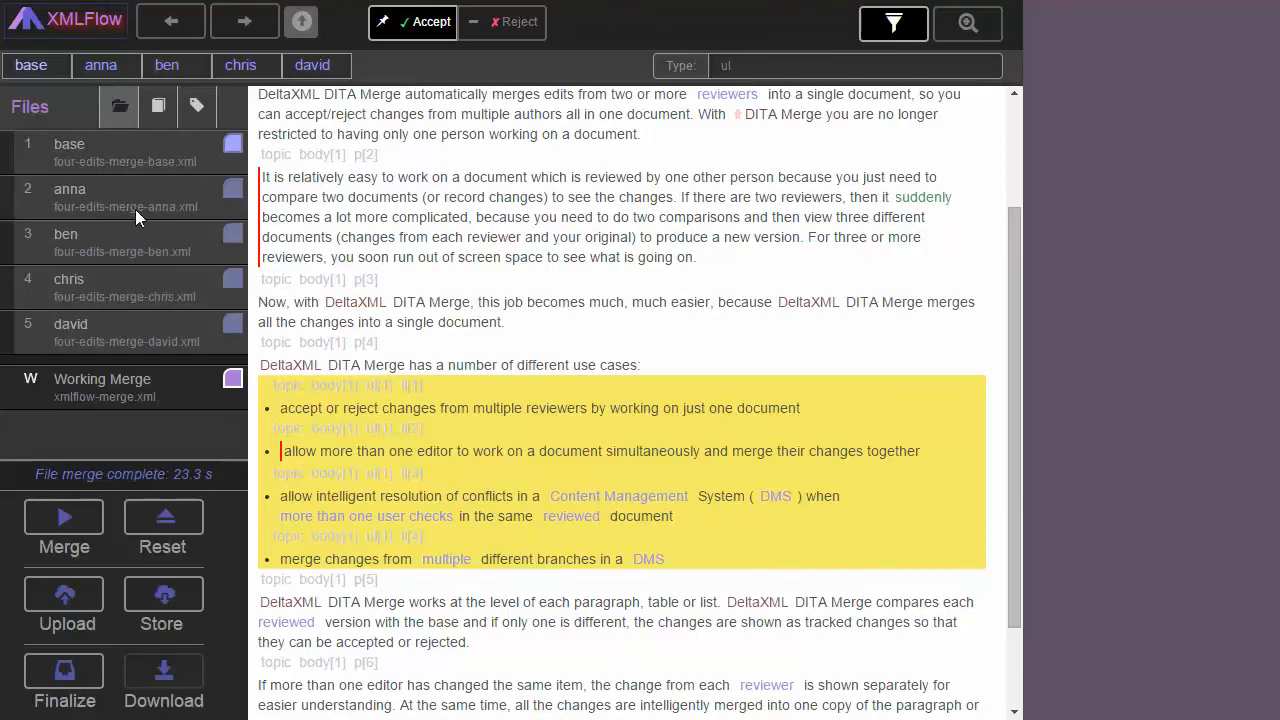
pyautogui.click(63, 670)
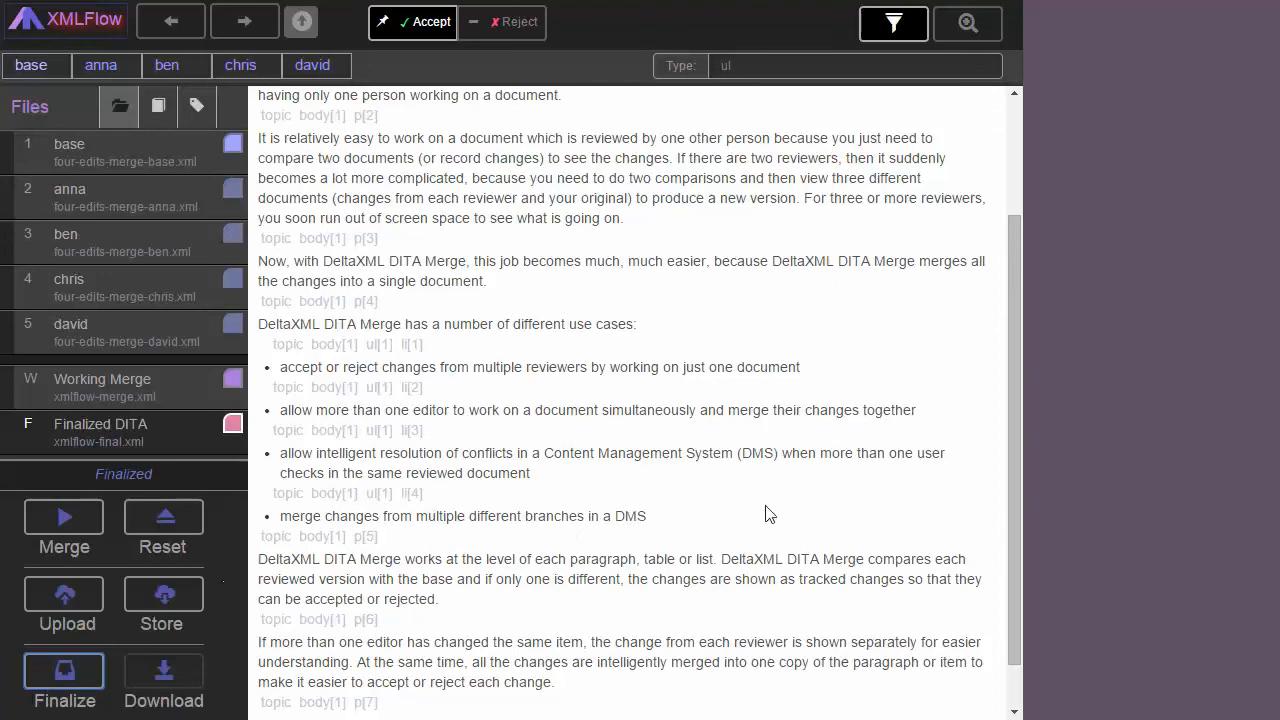
# Hide the element paths in the finalized document and view it from its beginning.
pyautogui.moveTo(1013, 548); pyautogui.dragTo(1021, 422)
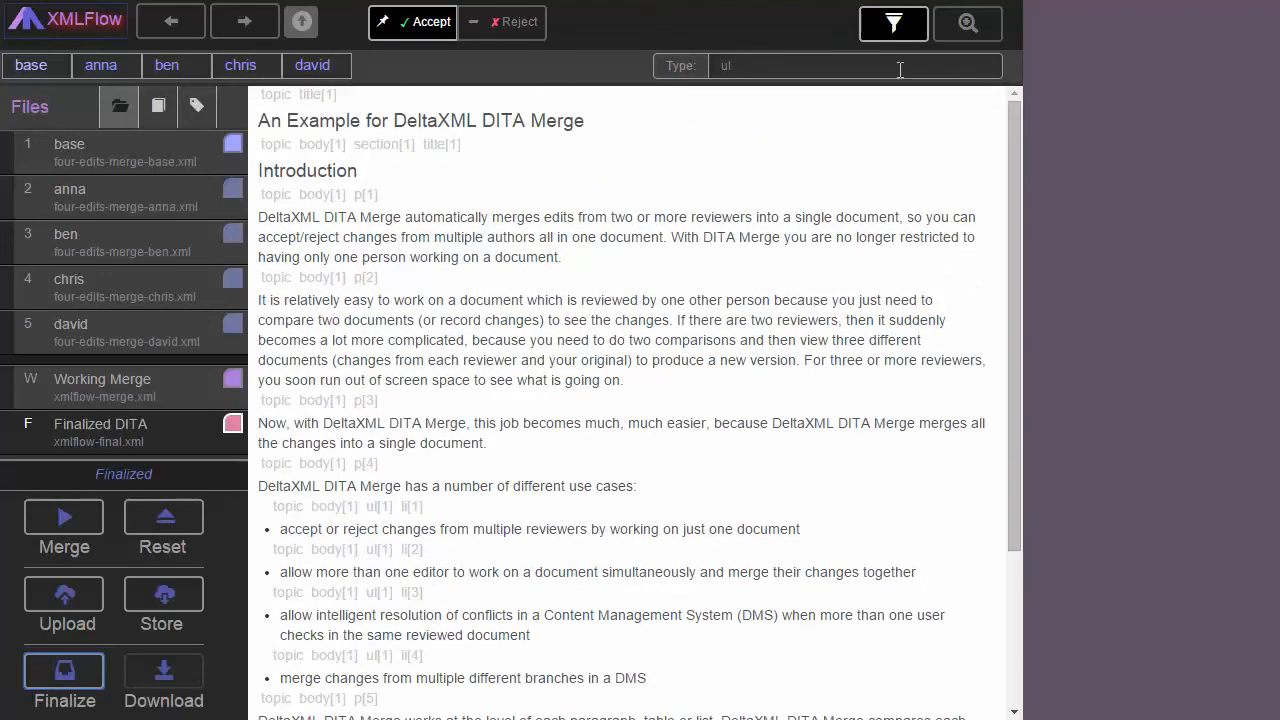
pyautogui.click(891, 31)
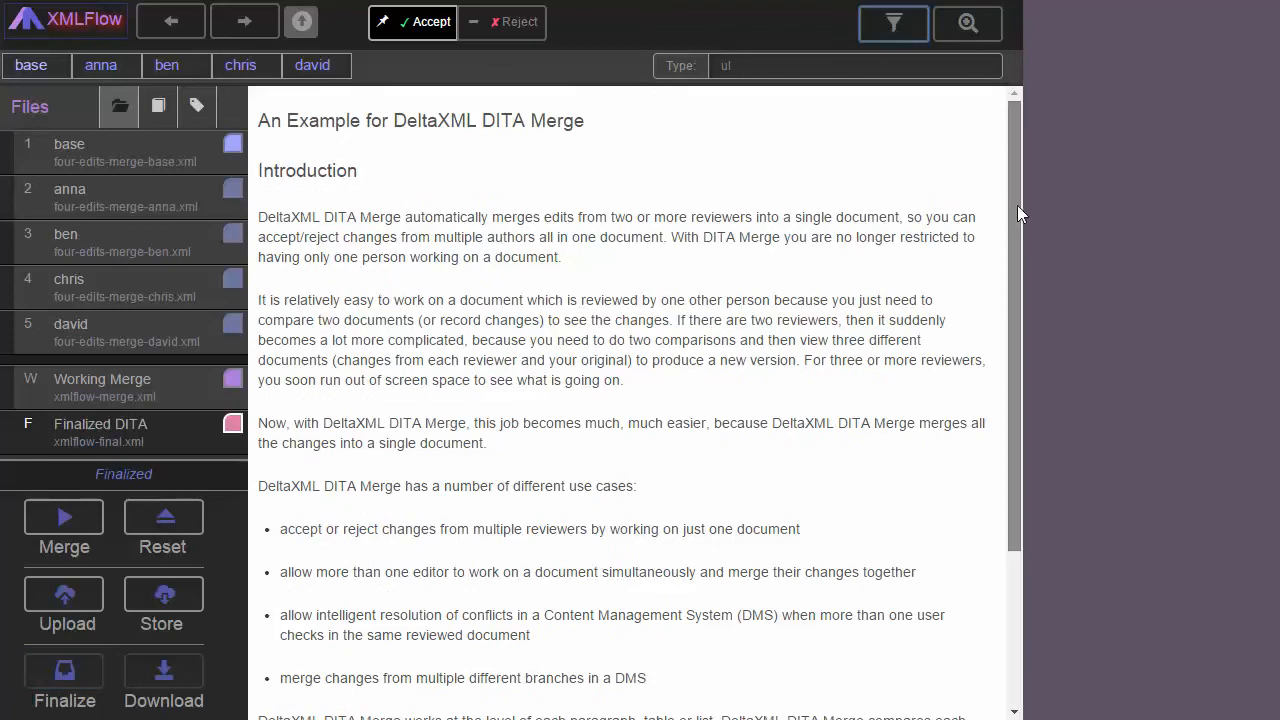
pyautogui.moveTo(1017, 205)
pyautogui.mouseDown()
pyautogui.moveTo(1005, 371)
pyautogui.moveTo(1022, 180)
pyautogui.mouseUp()
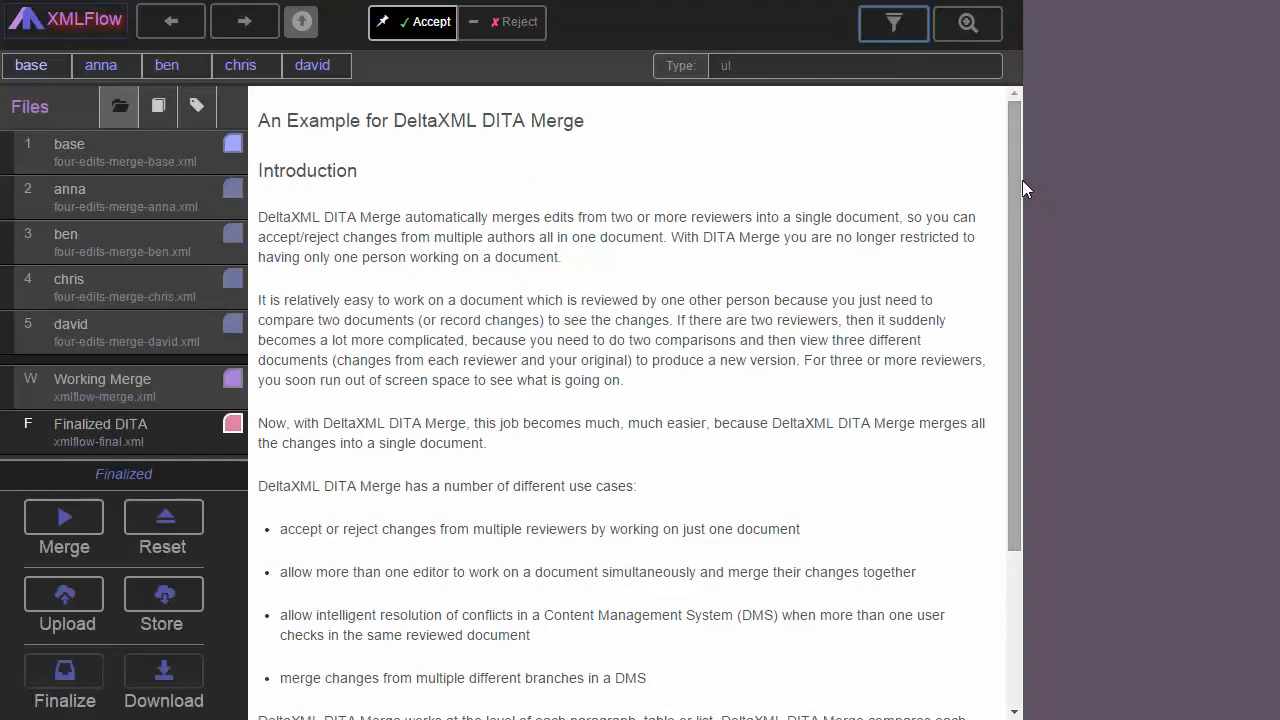
# Check the finalized document for remaining content and attribute differences, and return to the file list.
pyautogui.click(159, 110)
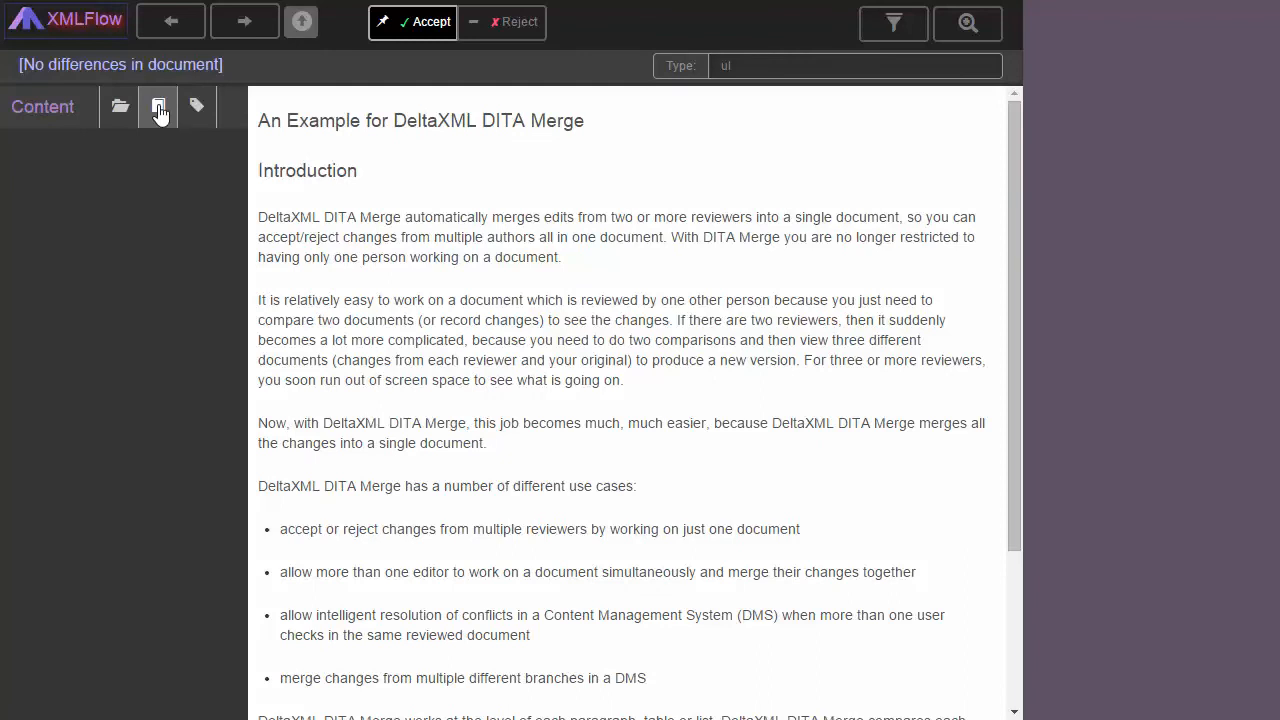
pyautogui.click(195, 115)
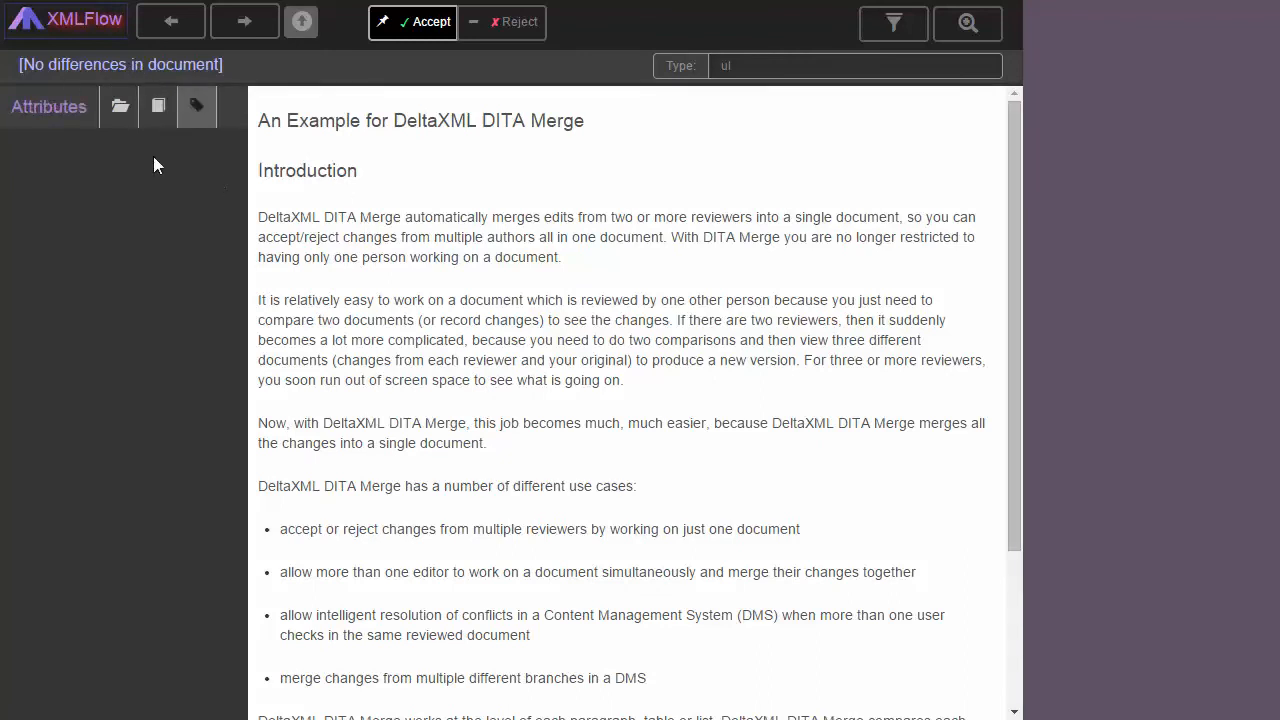
pyautogui.click(119, 110)
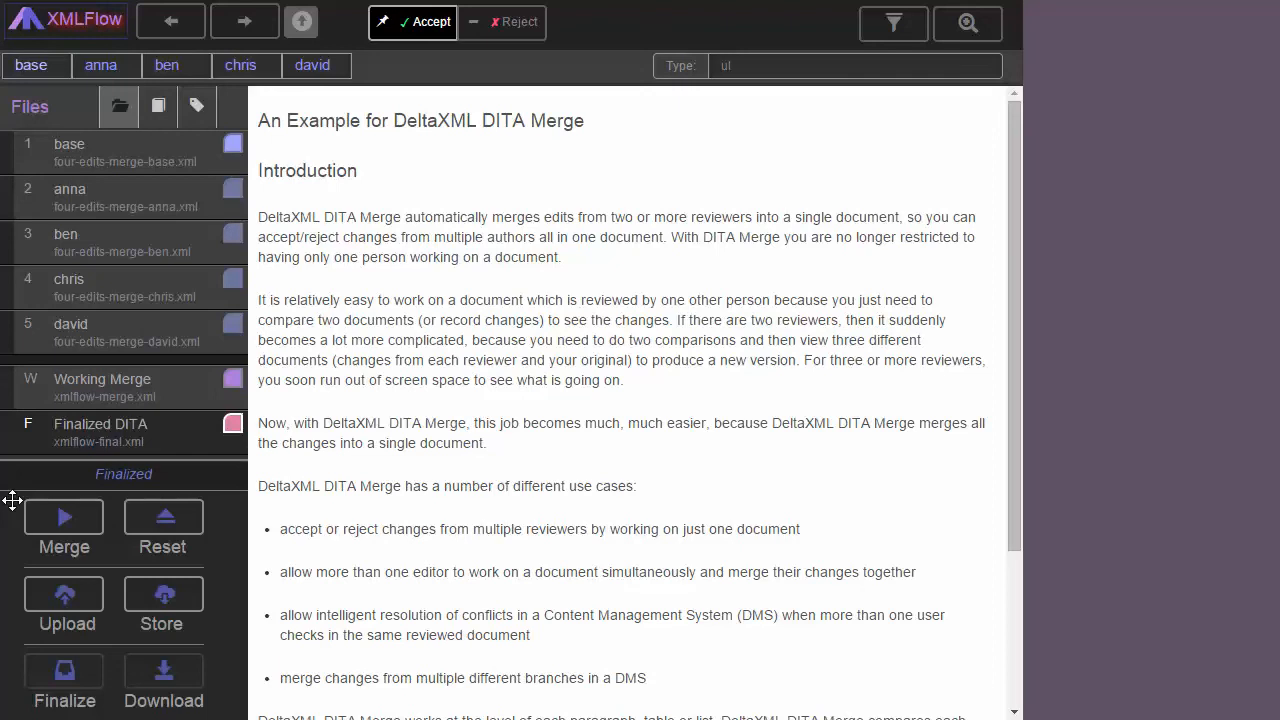
# Store the finalized document on the server and select its entire URL.
pyautogui.click(166, 598)
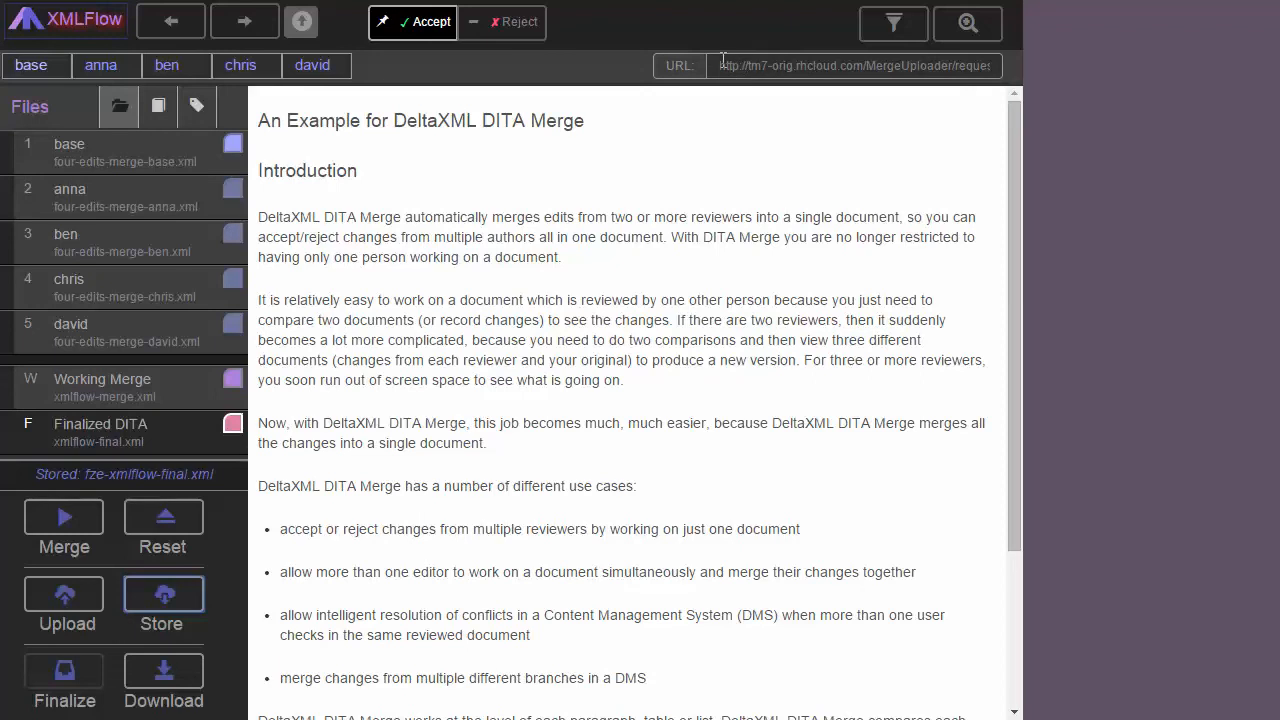
pyautogui.click(737, 60)
pyautogui.moveTo(737, 60); pyautogui.dragTo(931, 58)
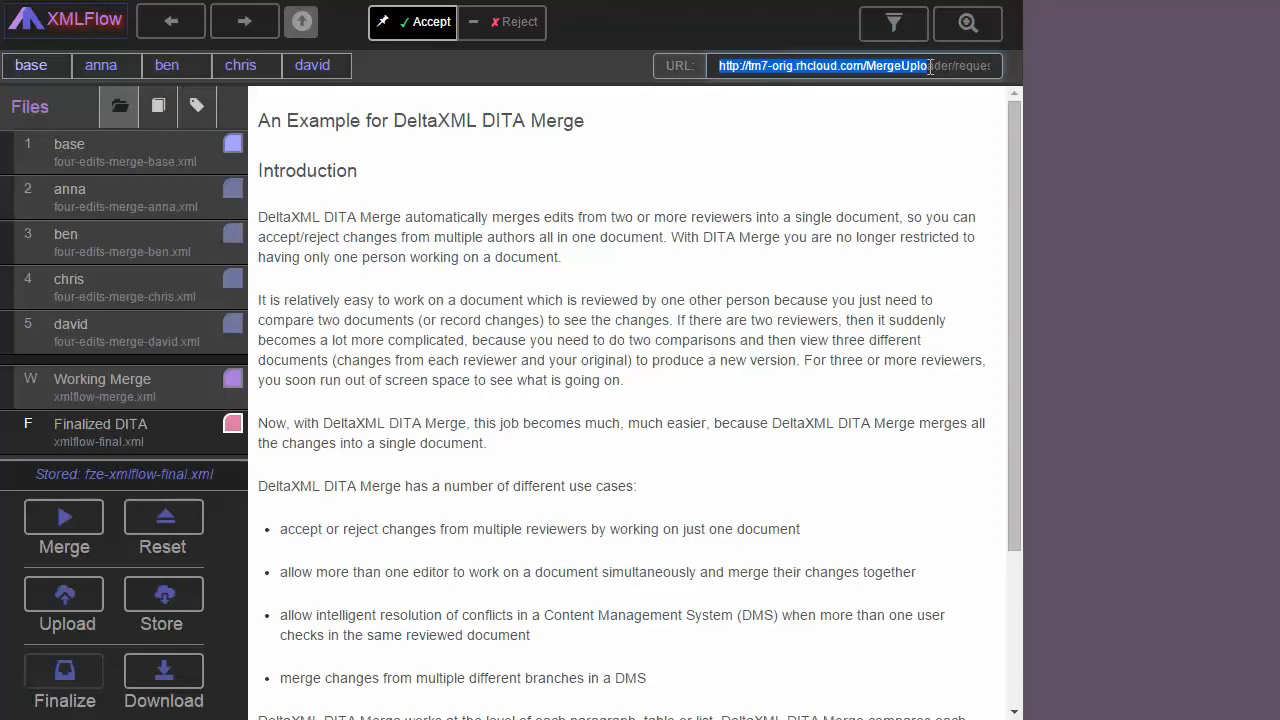
pyautogui.hotkey('ctrl', 'a')
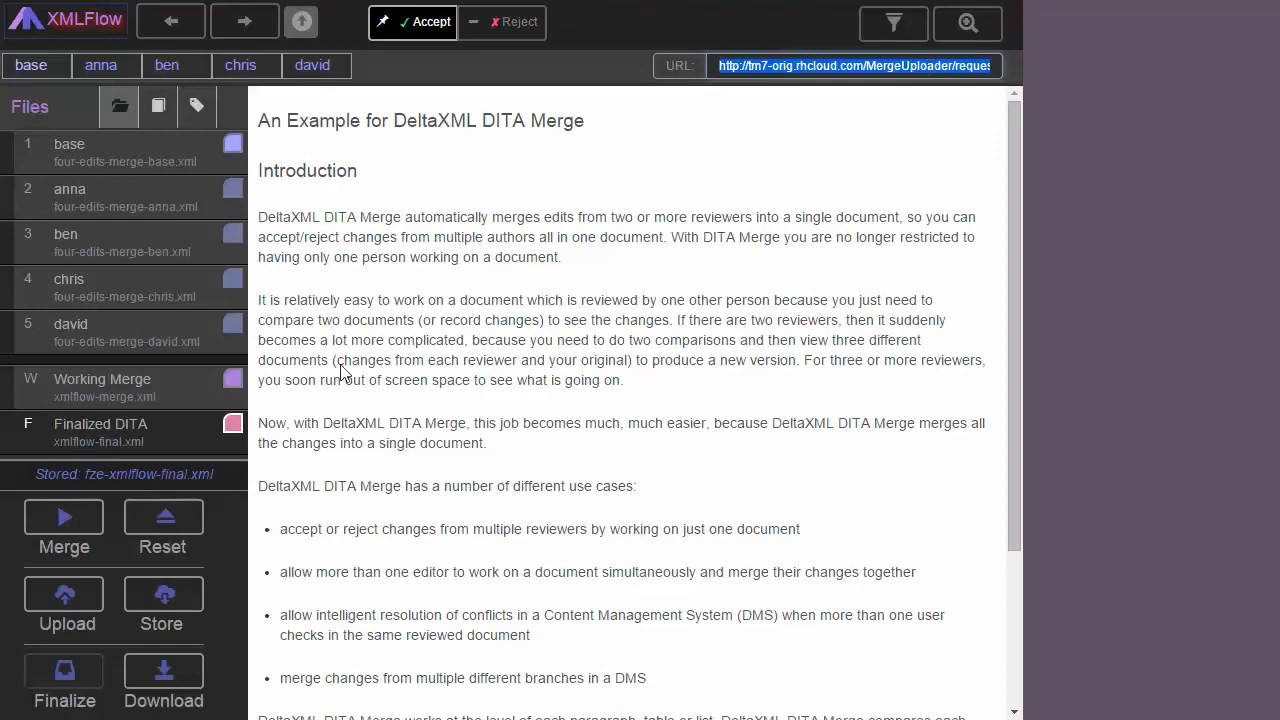
# Download the stored final document, show it in its folder, and move the Downloads window fully into view.
pyautogui.click(159, 678)
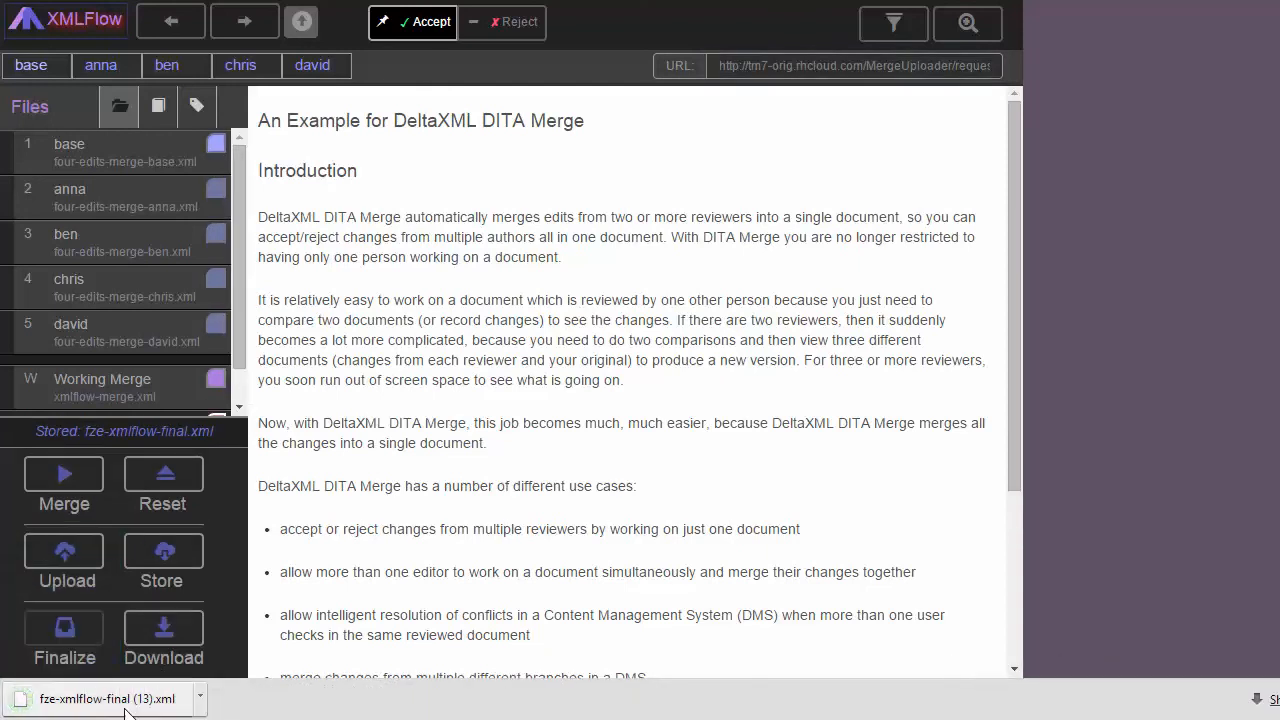
pyautogui.click(200, 698)
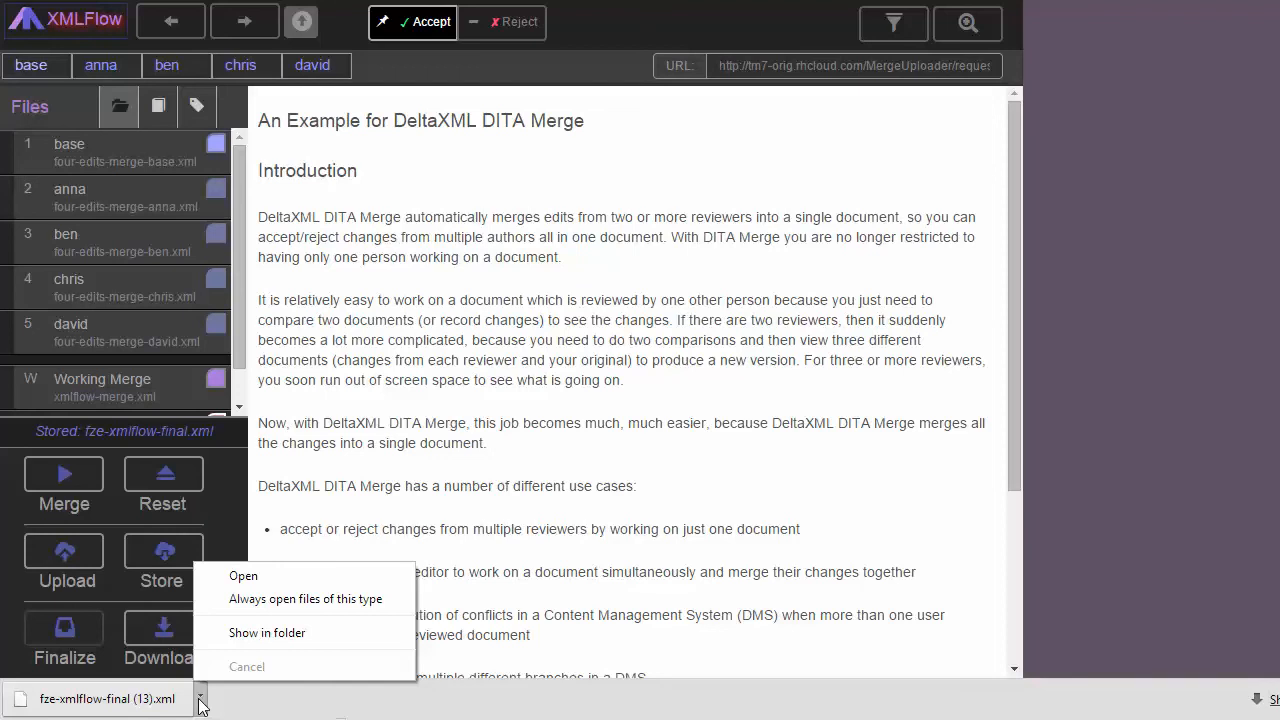
pyautogui.click(245, 634)
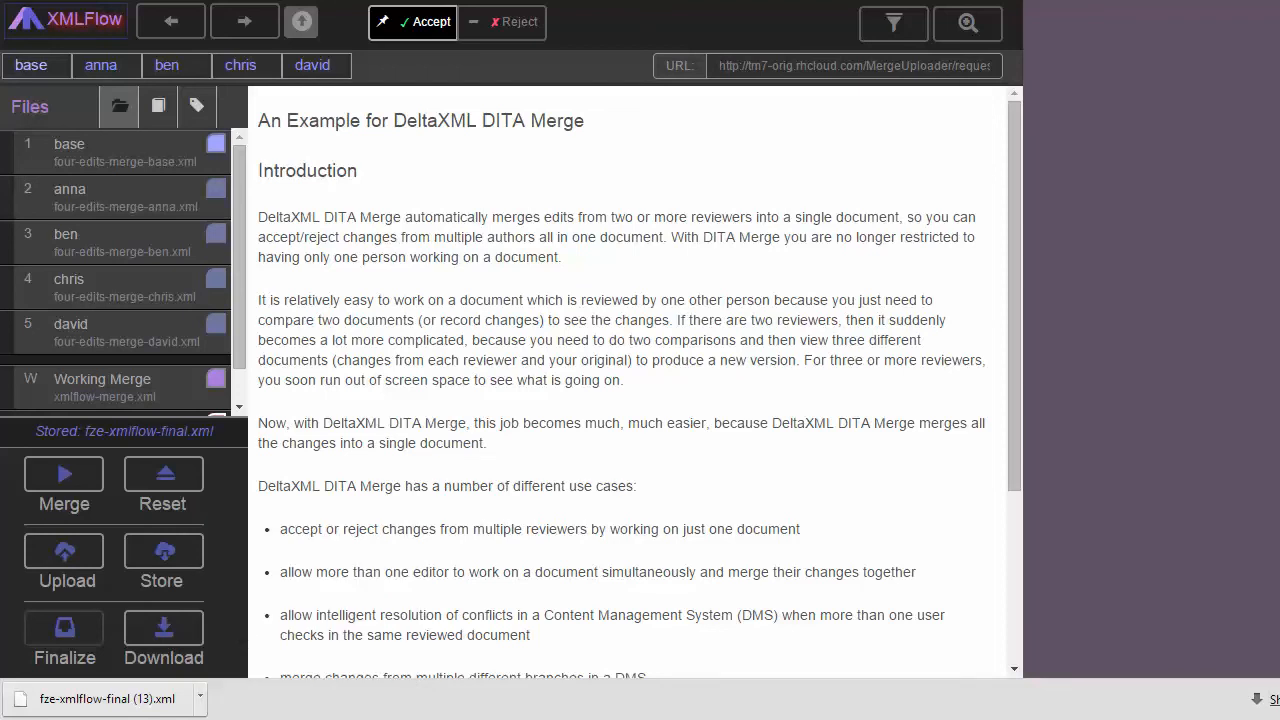
pyautogui.moveTo(1197, 8); pyautogui.dragTo(627, 173)
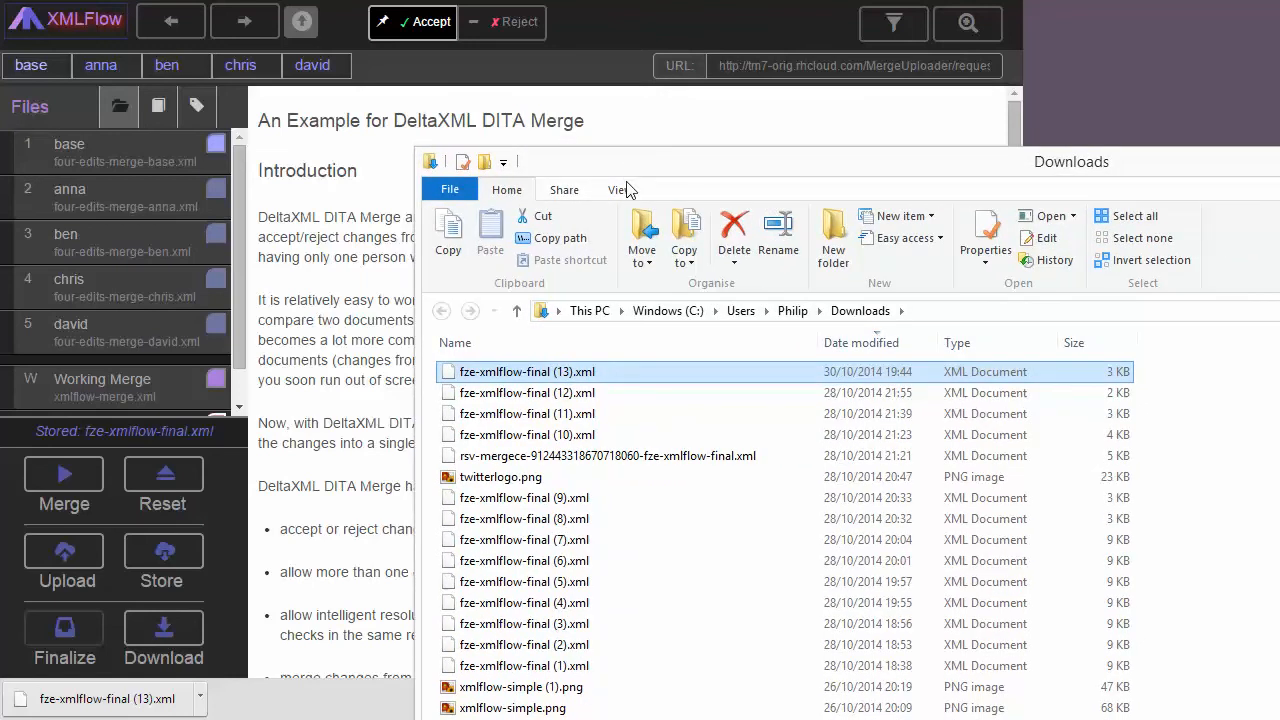
# Open the downloaded fze-xmlflow-final (13).xml to inspect it.
pyautogui.doubleClick(505, 378)
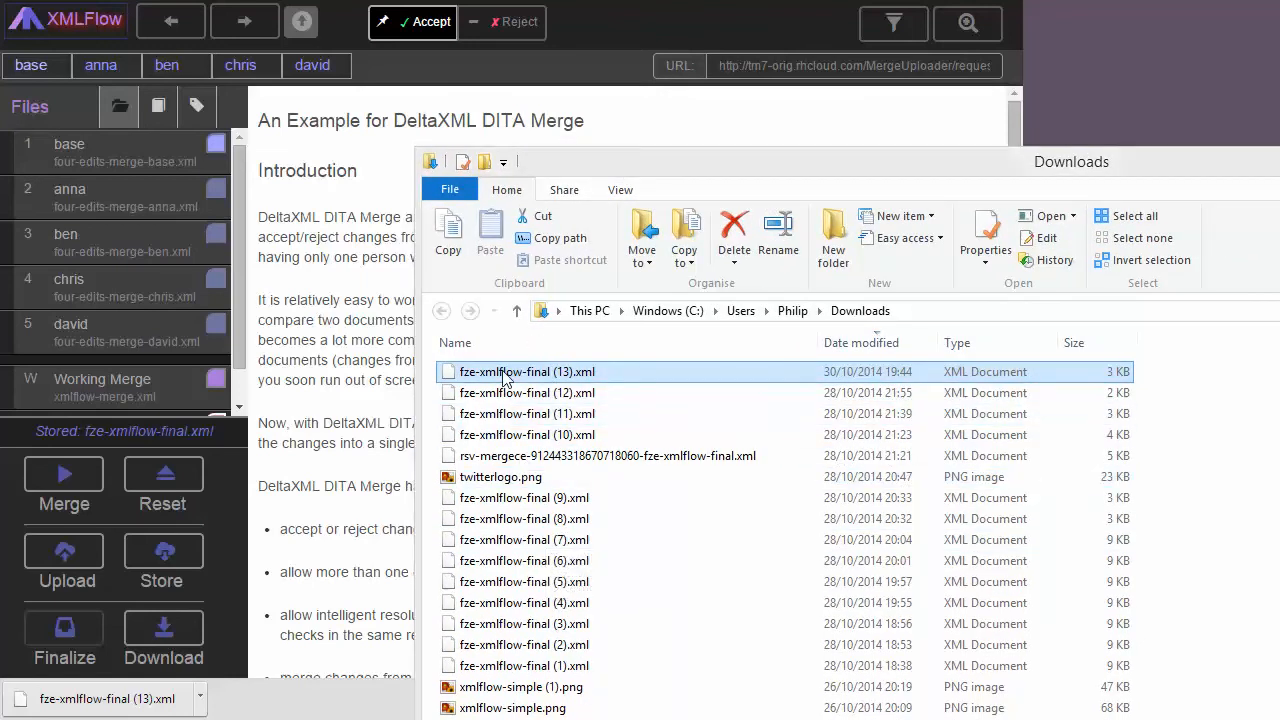
pyautogui.moveTo(1279, 60); pyautogui.dragTo(331, 7)
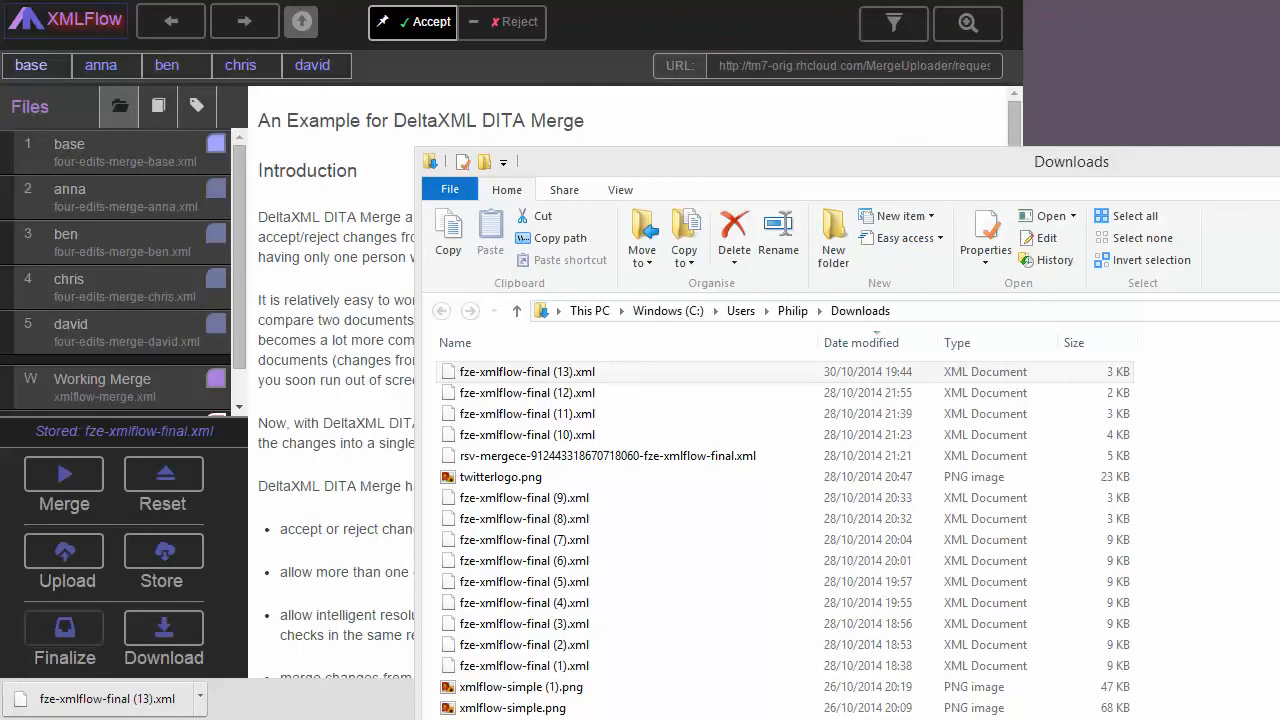
pyautogui.click(527, 372)
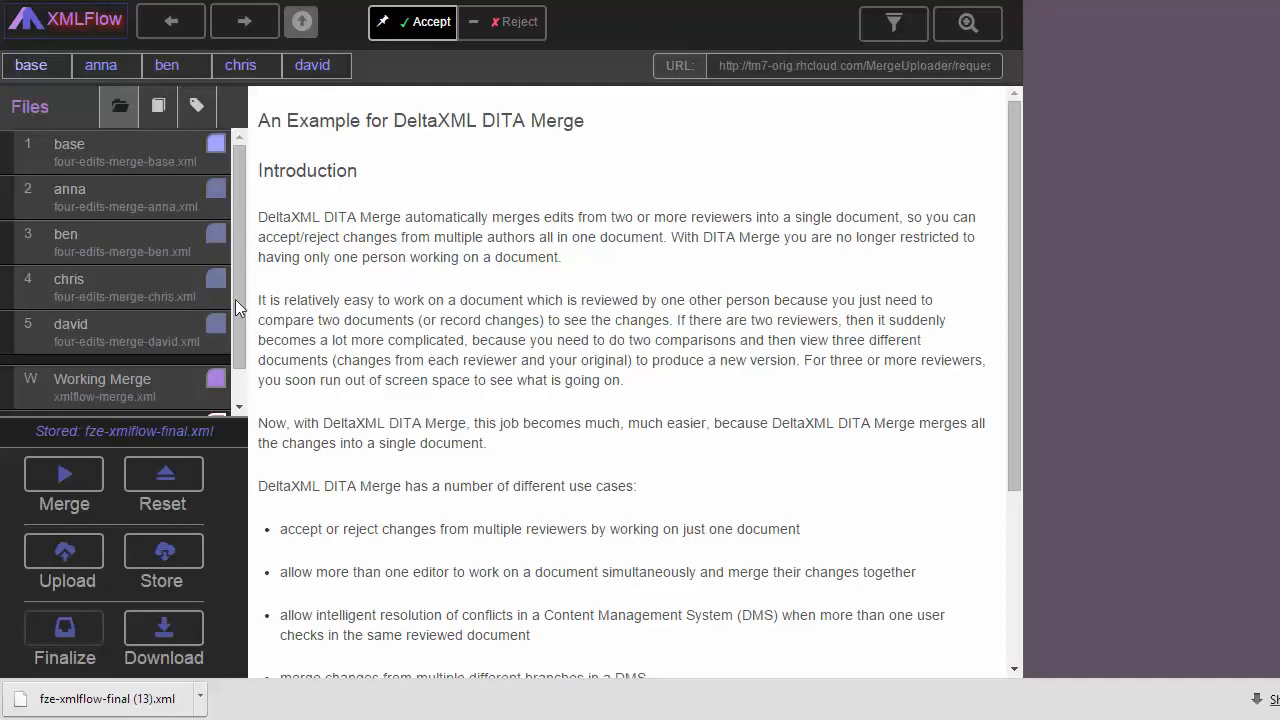
# View the base version of the document and reset the workspace to clear all loaded files.
pyautogui.scroll(-1, 231, 304)
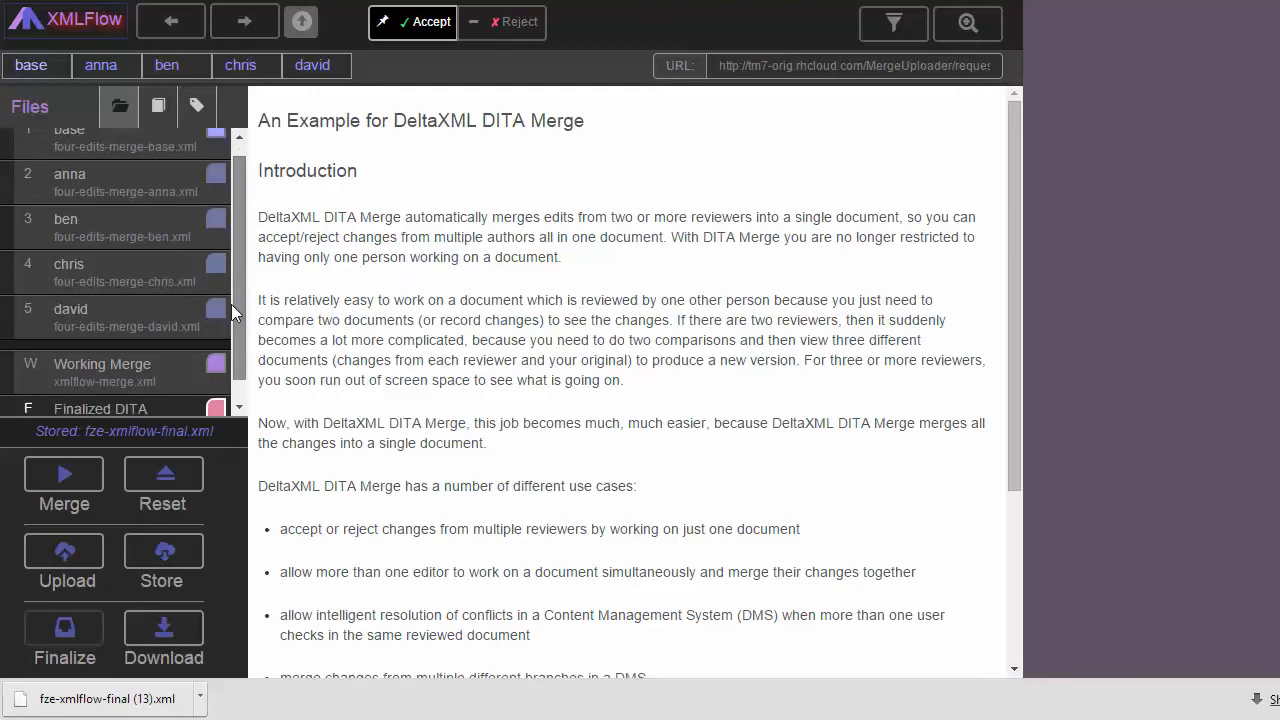
pyautogui.scroll(1, 234, 261)
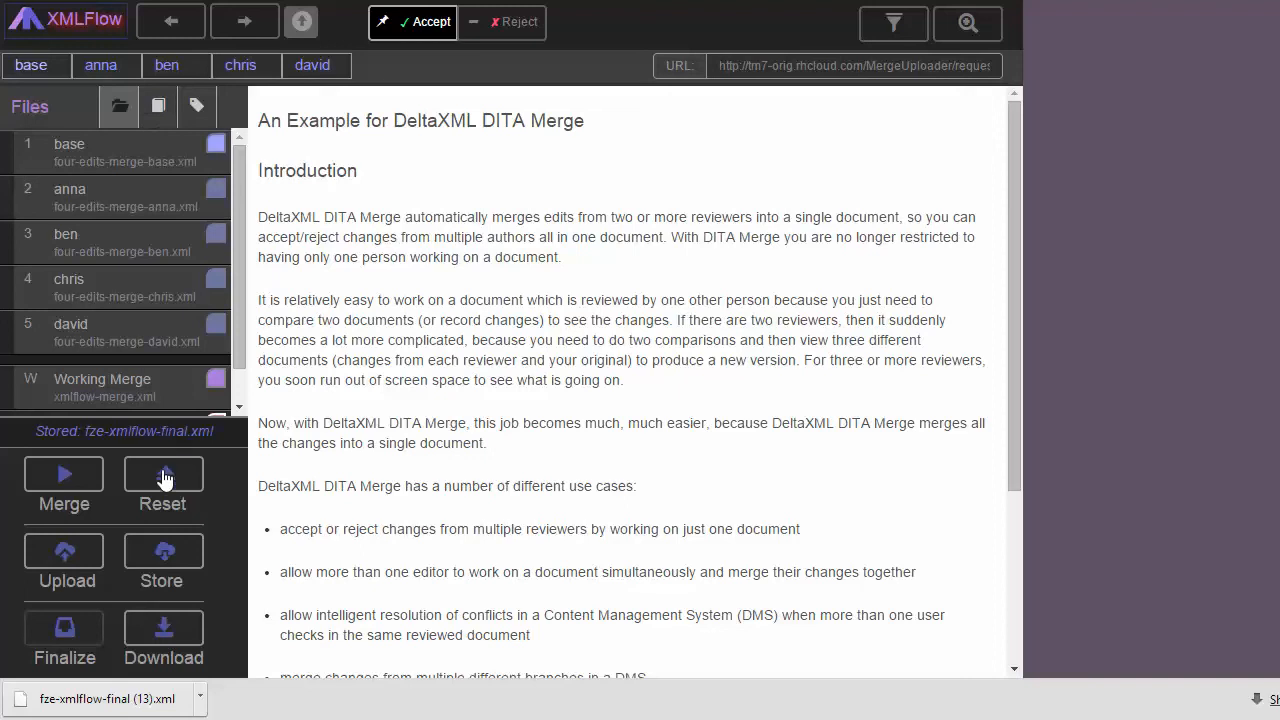
pyautogui.click(137, 147)
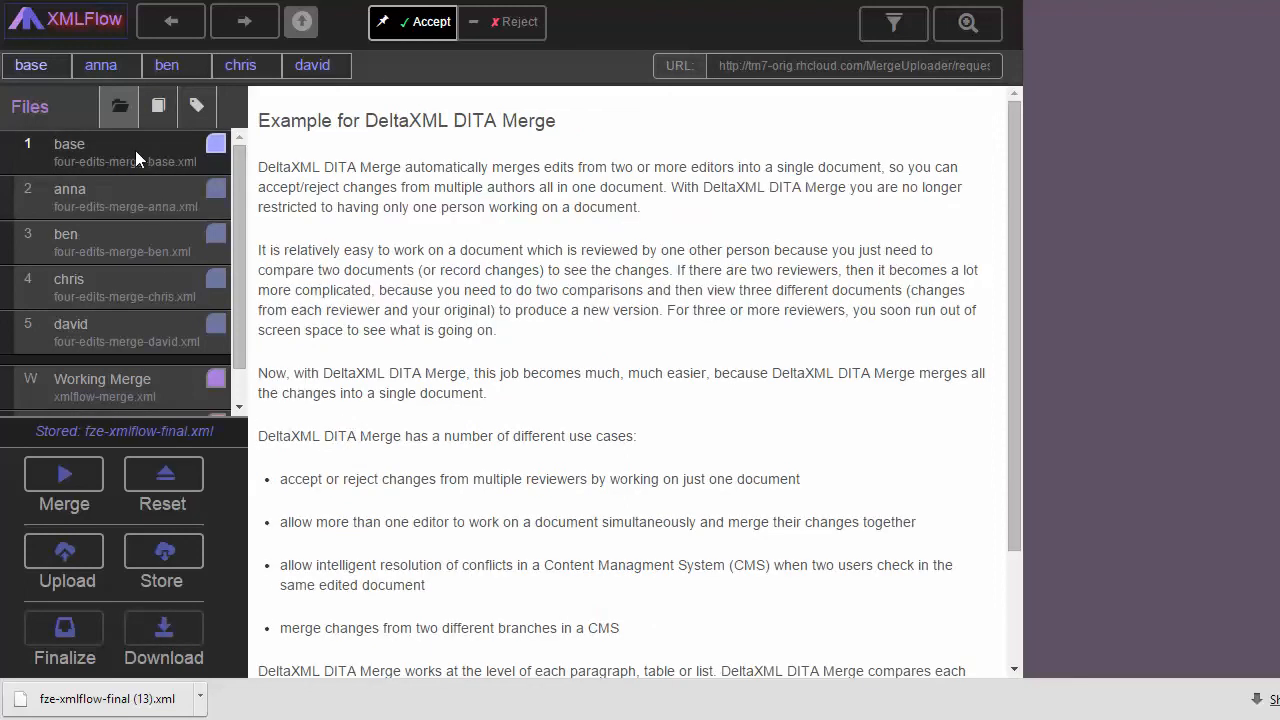
pyautogui.click(170, 484)
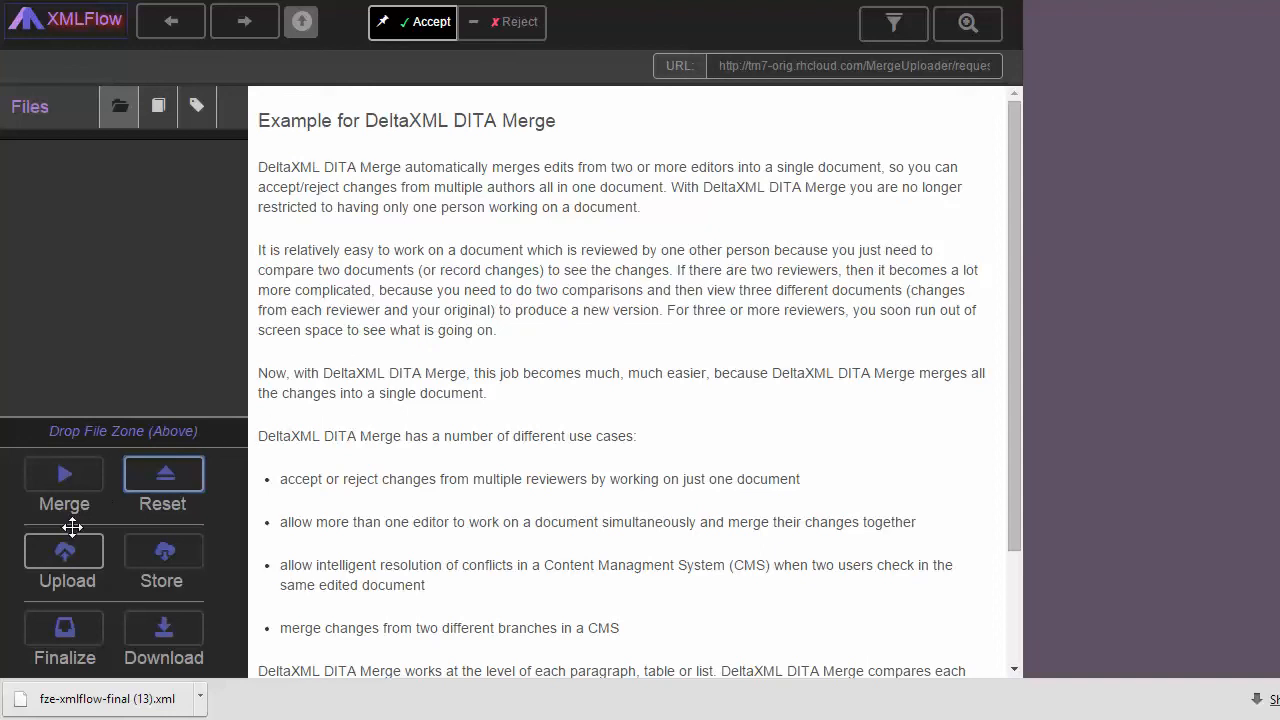
# Load the stored fze-xmlflow-final.xml document from its copied server URL and display the loaded file's contents.
pyautogui.click(68, 558)
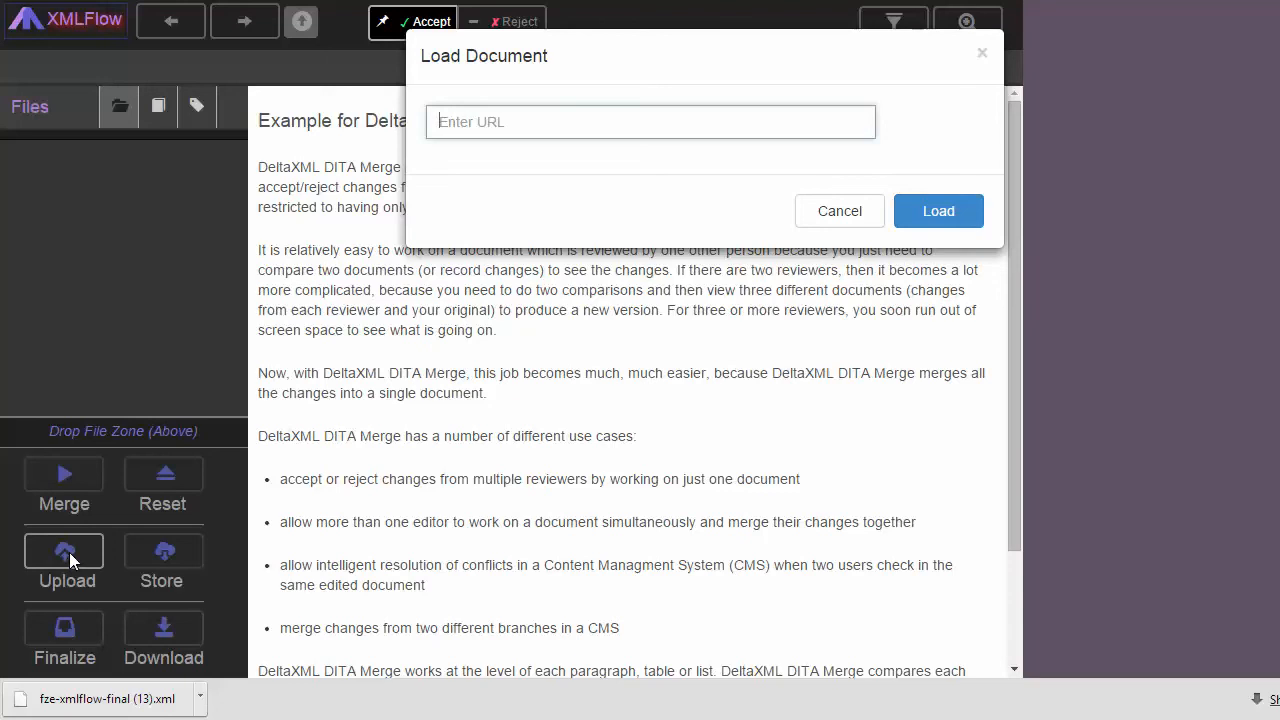
pyautogui.hotkey('ctrl', 'v')
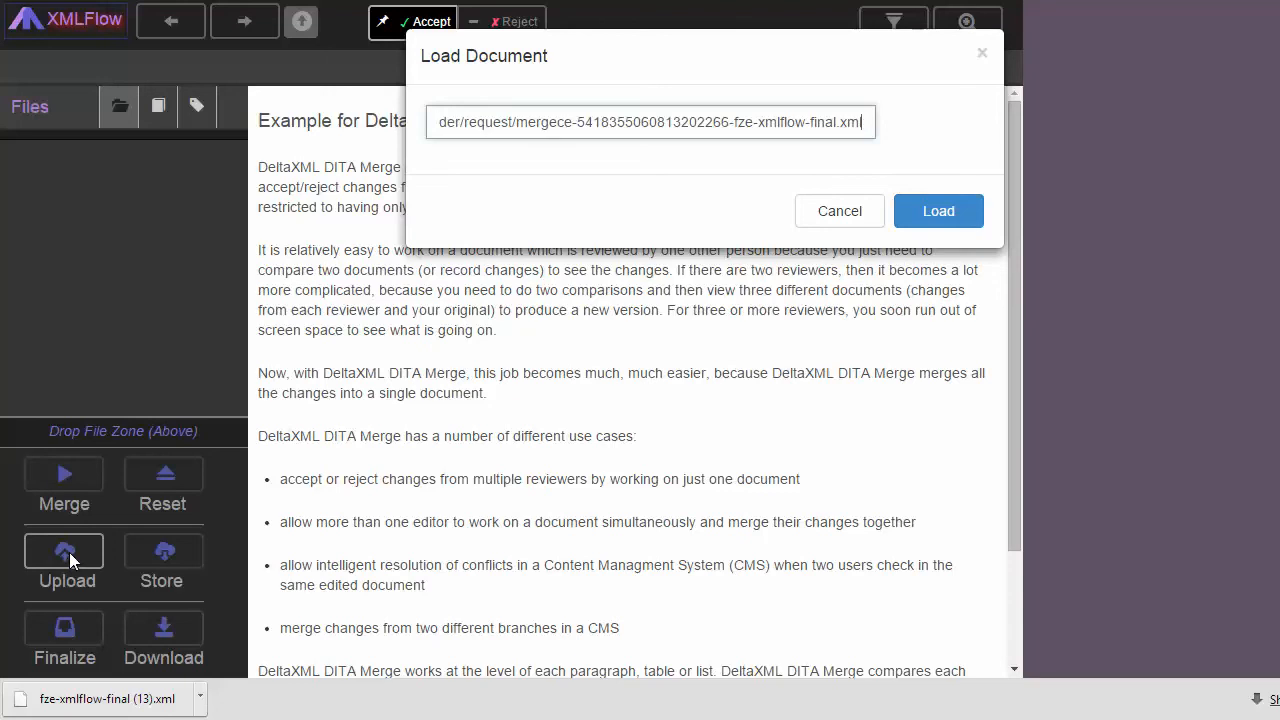
pyautogui.click(925, 218)
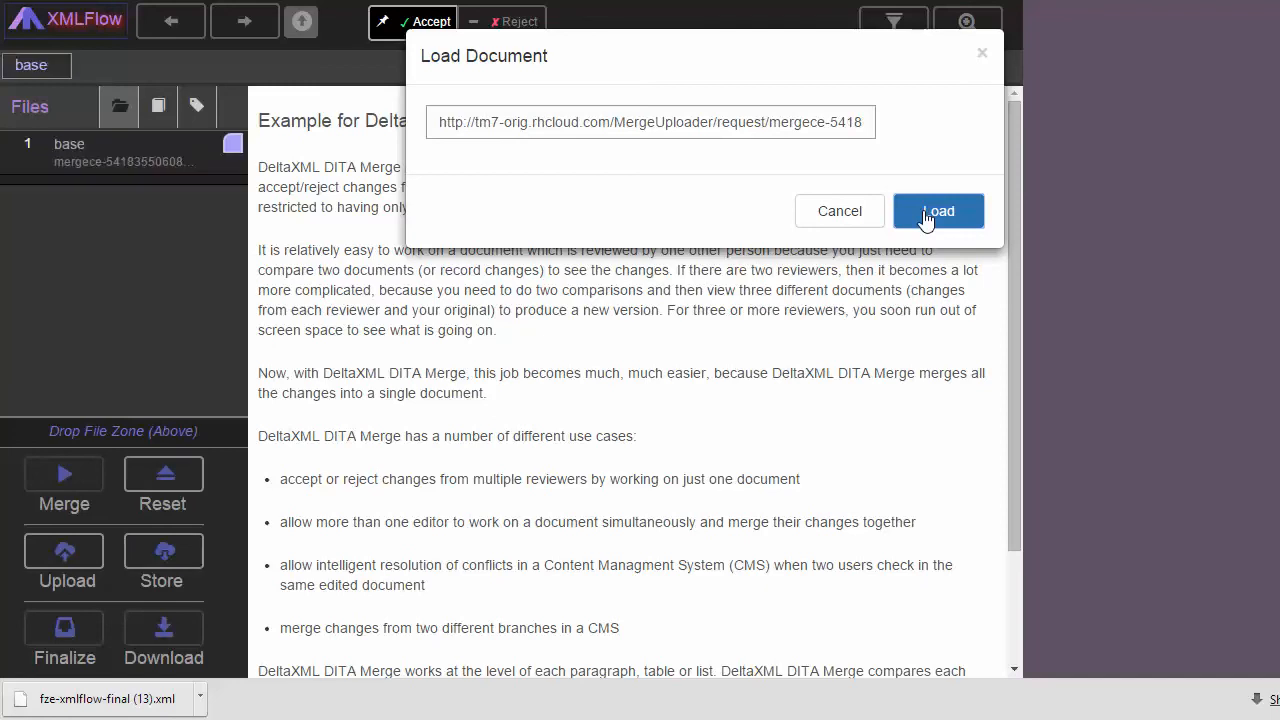
pyautogui.click(985, 54)
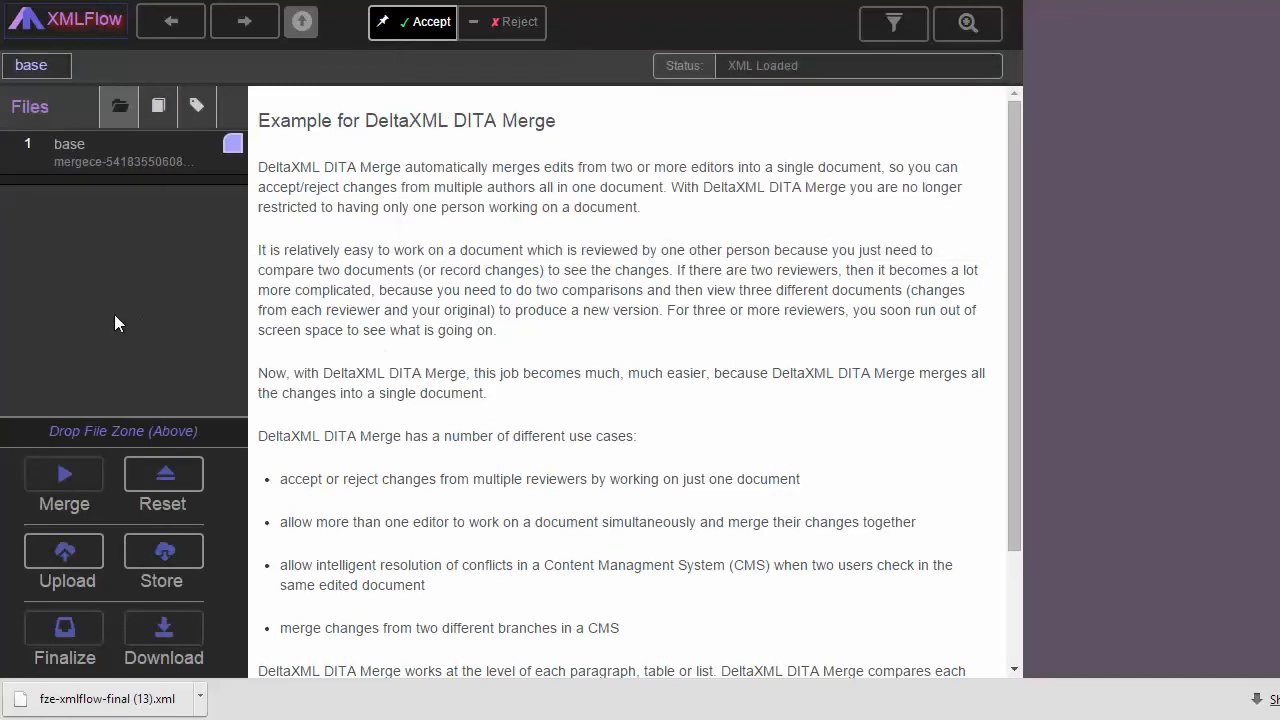
pyautogui.click(104, 151)
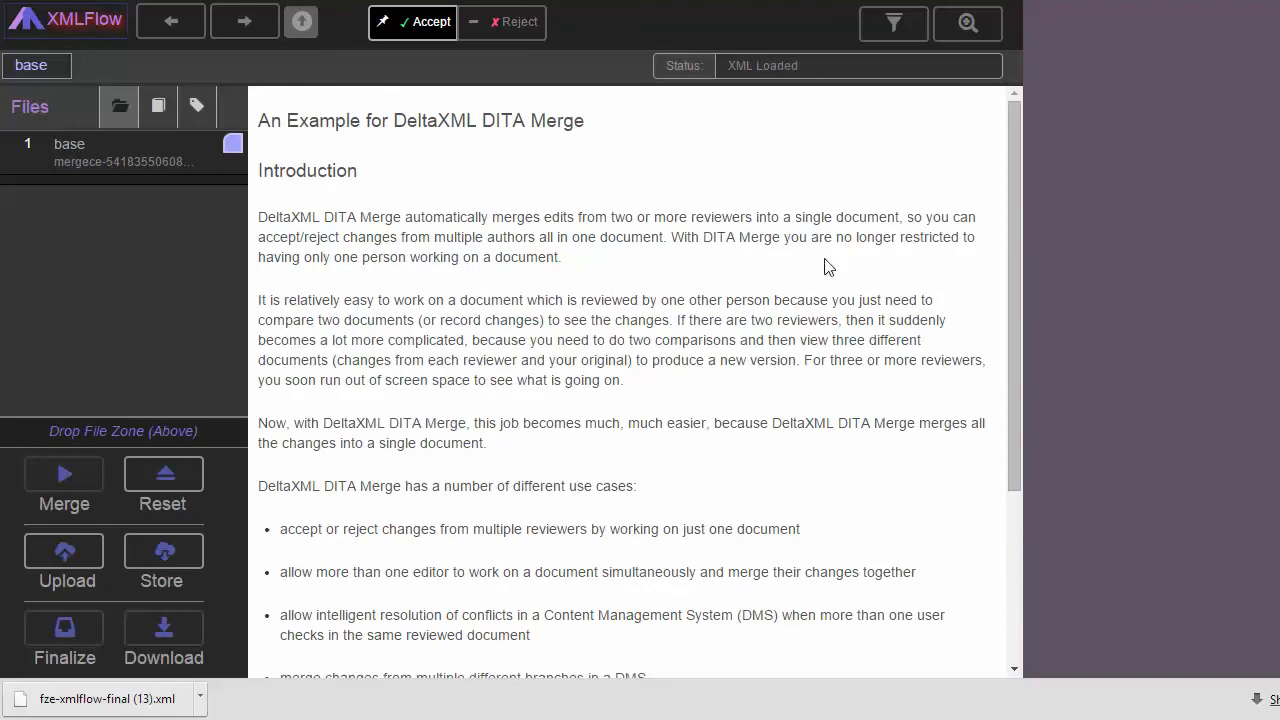
pyautogui.moveTo(1016, 271)
pyautogui.mouseDown()
pyautogui.moveTo(1011, 333)
pyautogui.moveTo(1044, 461)
pyautogui.moveTo(1034, 277)
pyautogui.mouseUp()
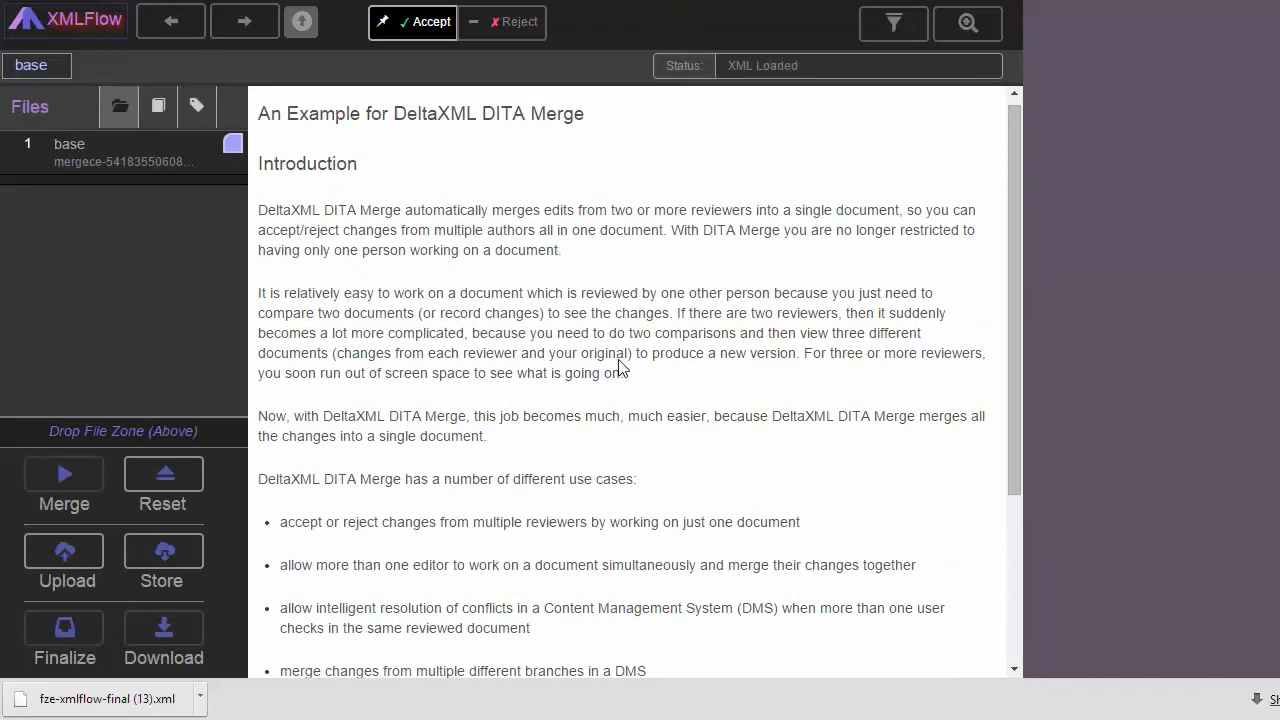